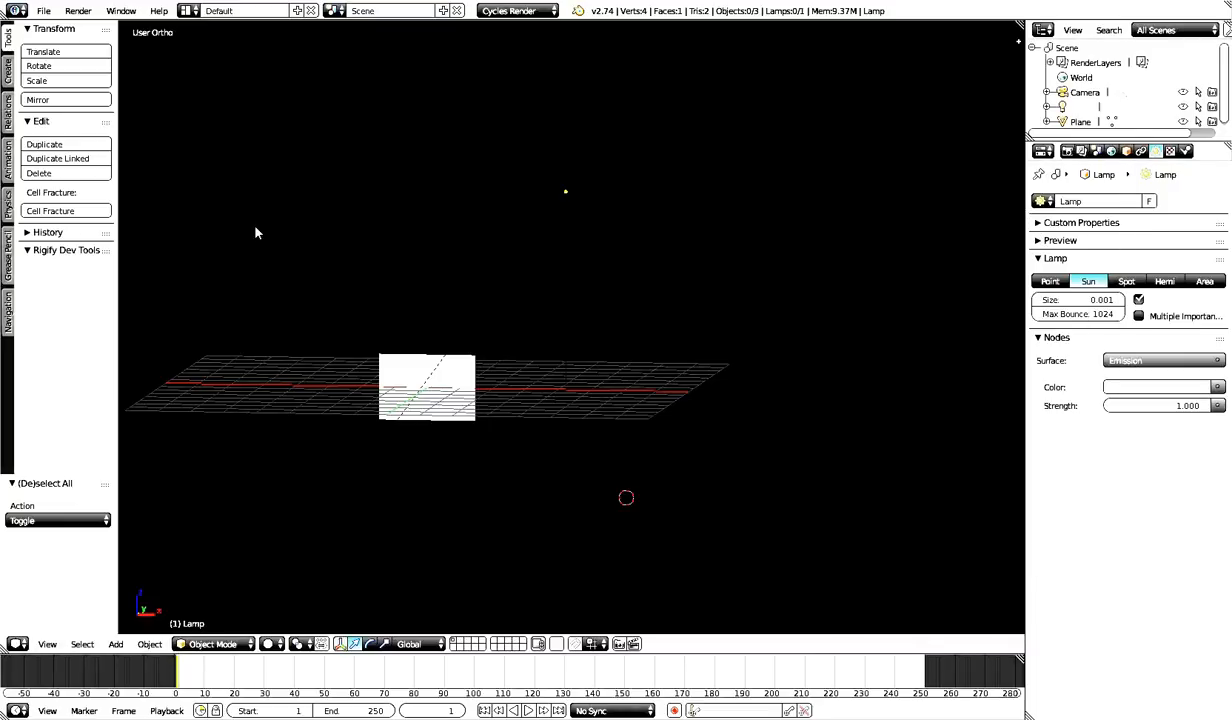
# Resize the editor areas to give the properties column slightly more width and the timeline and outliner more height
pyautogui.moveTo(1022, 190); pyautogui.dragTo(873, 253)
pyautogui.moveTo(702, 654); pyautogui.dragTo(686, 440)
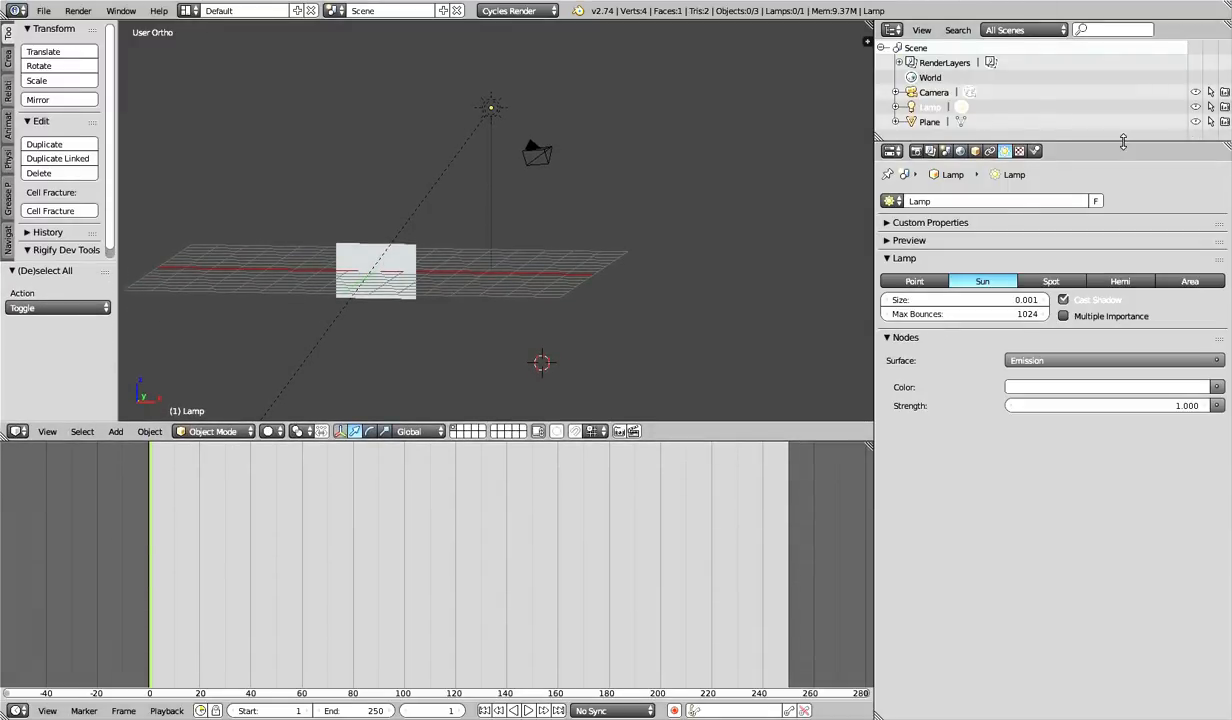
pyautogui.moveTo(1123, 142); pyautogui.dragTo(1136, 238)
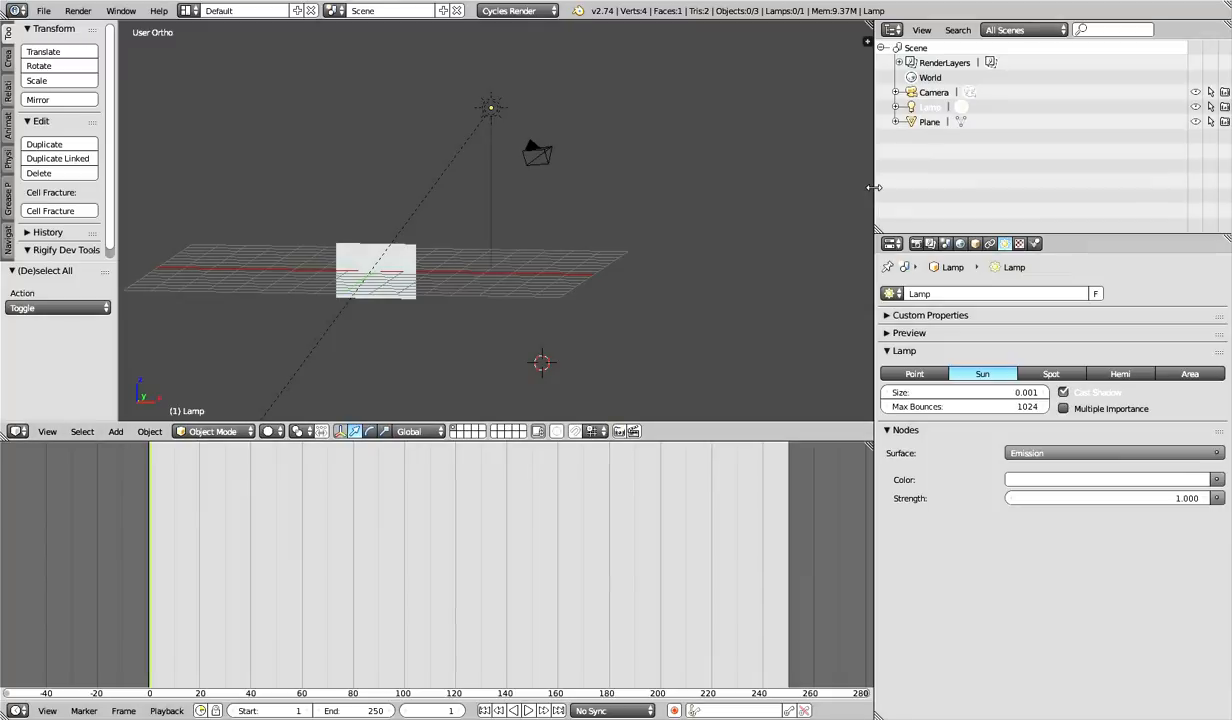
pyautogui.moveTo(873, 187); pyautogui.dragTo(978, 195)
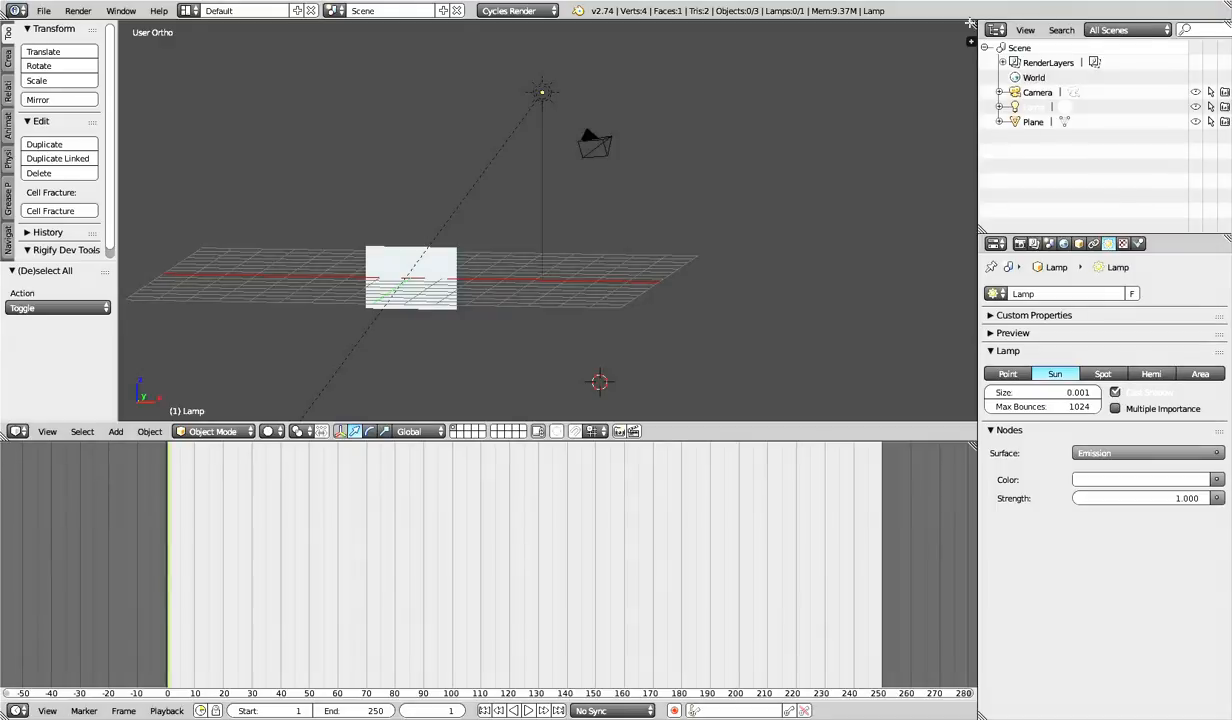
# Split the 3D view into two side-by-side views and merge them back into a single view, then repeat
pyautogui.moveTo(970, 22); pyautogui.dragTo(510, 102)
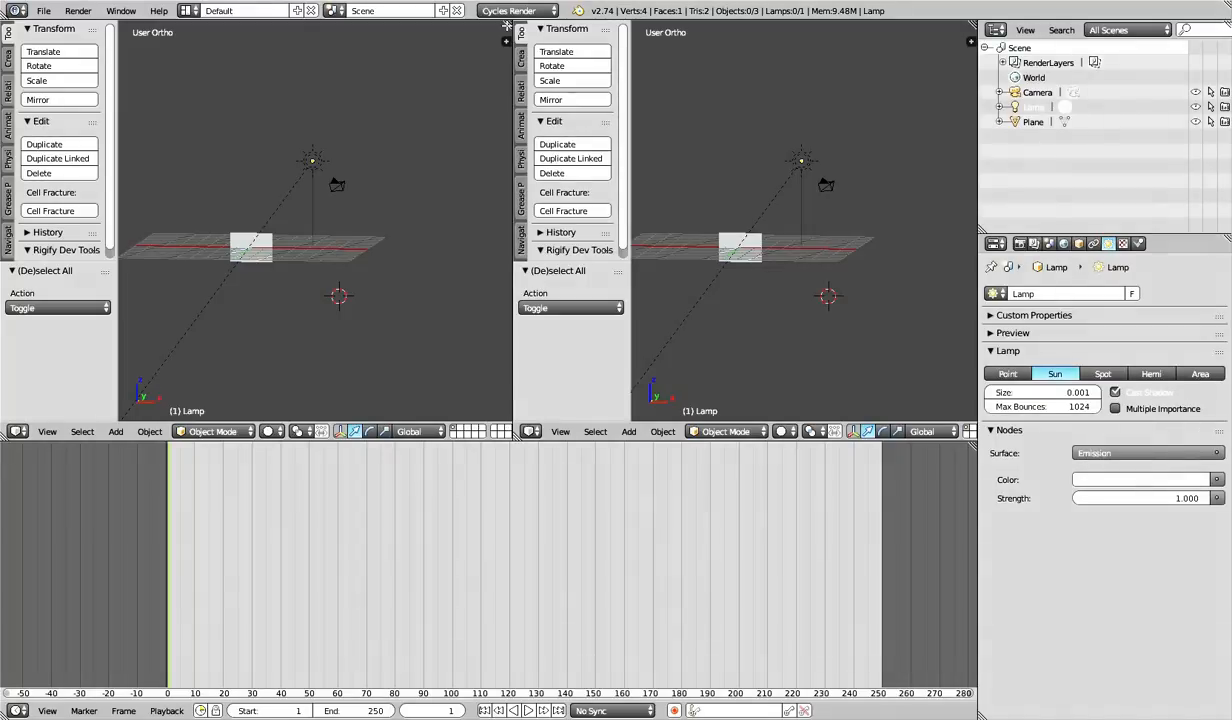
pyautogui.moveTo(506, 26); pyautogui.dragTo(667, 52)
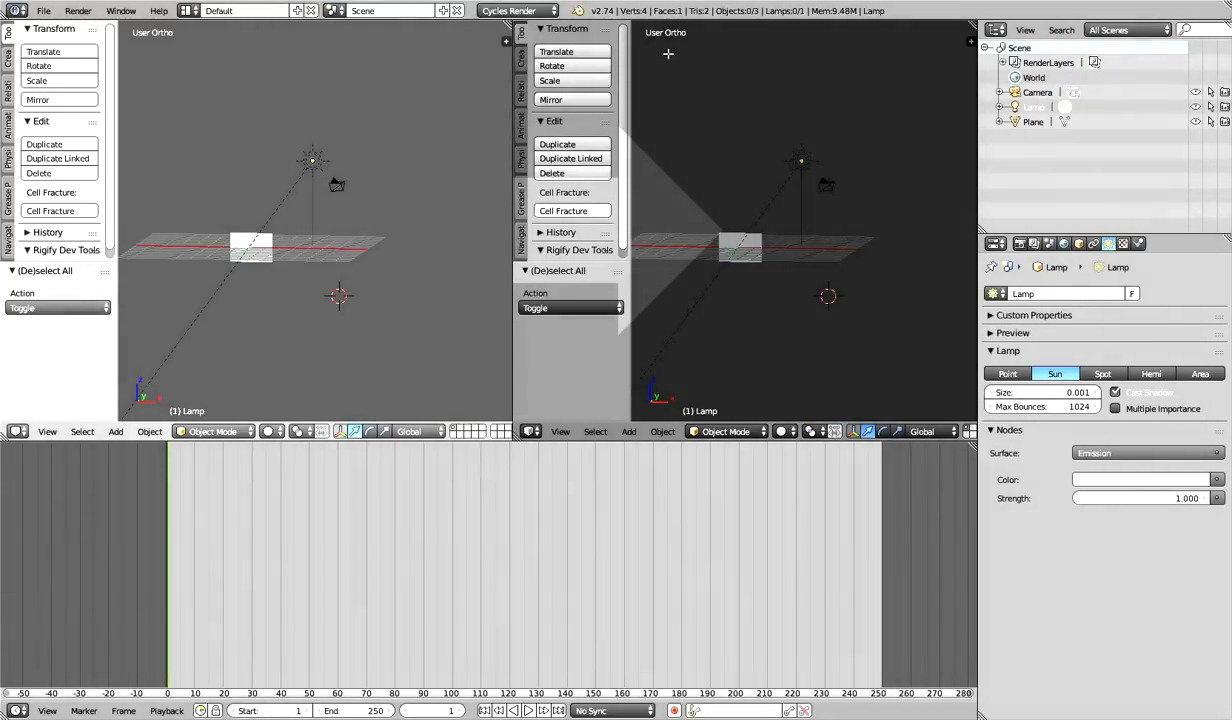
pyautogui.moveTo(668, 53); pyautogui.dragTo(669, 60)
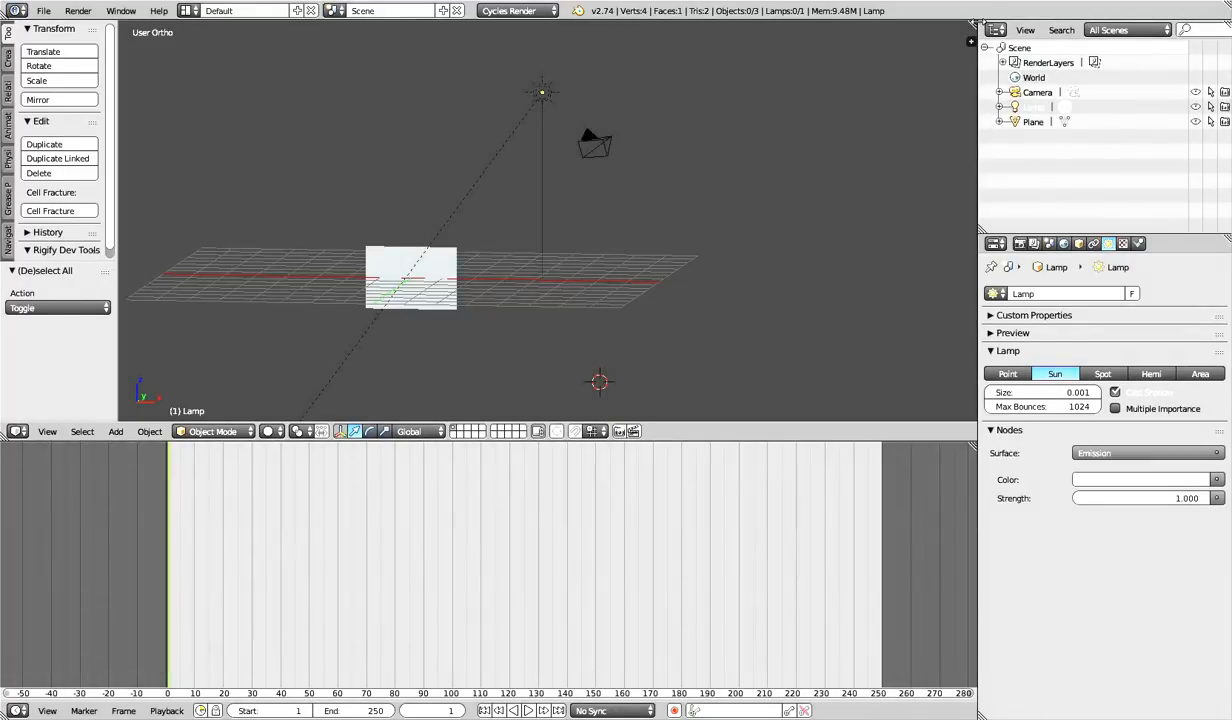
pyautogui.moveTo(975, 22); pyautogui.dragTo(551, 80)
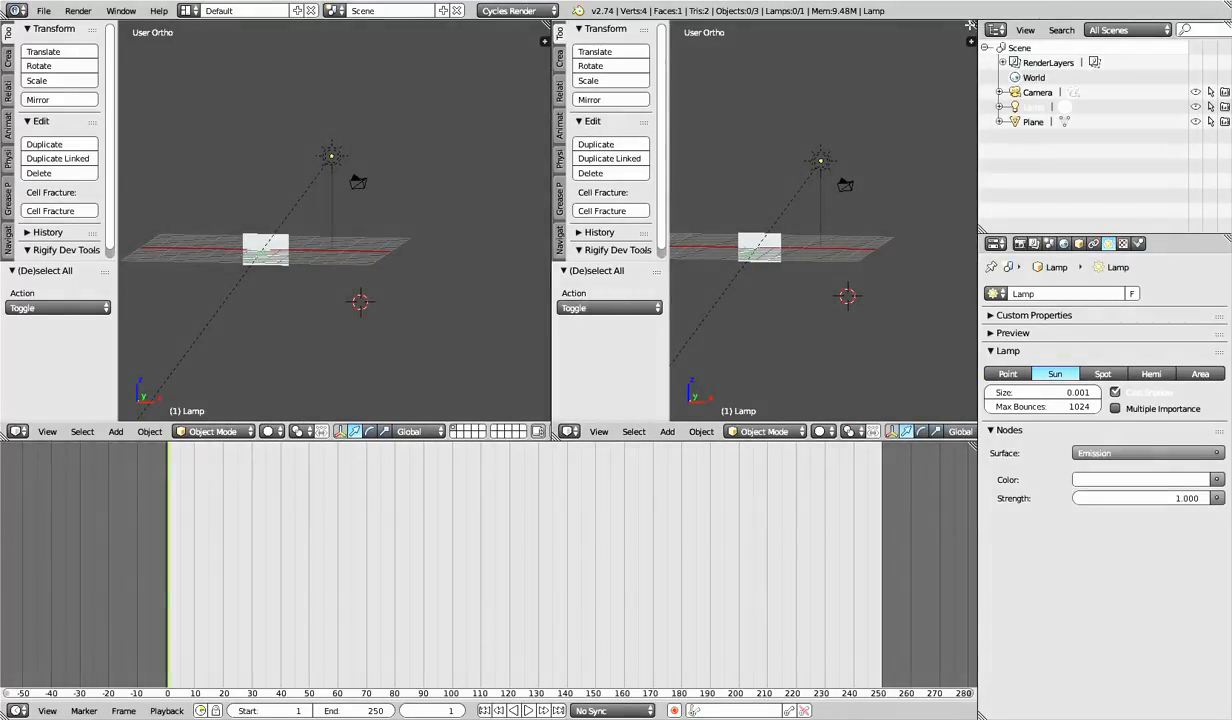
pyautogui.moveTo(970, 24); pyautogui.dragTo(830, 36)
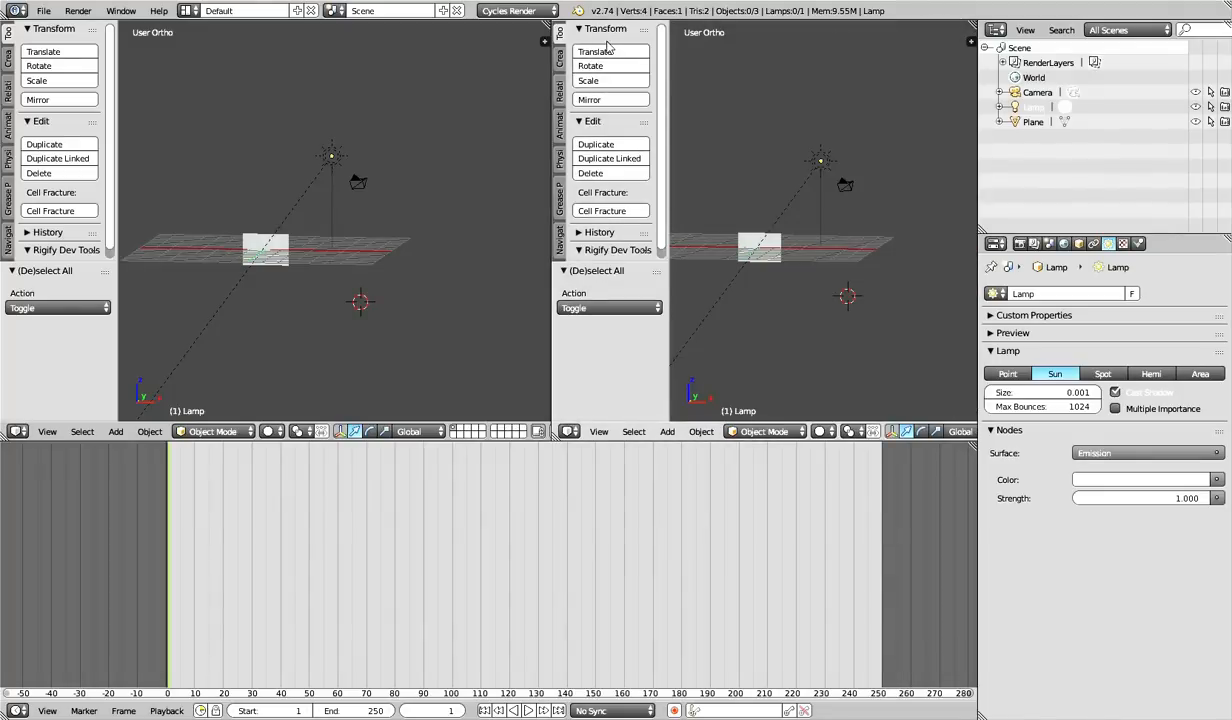
pyautogui.moveTo(548, 24); pyautogui.dragTo(737, 46)
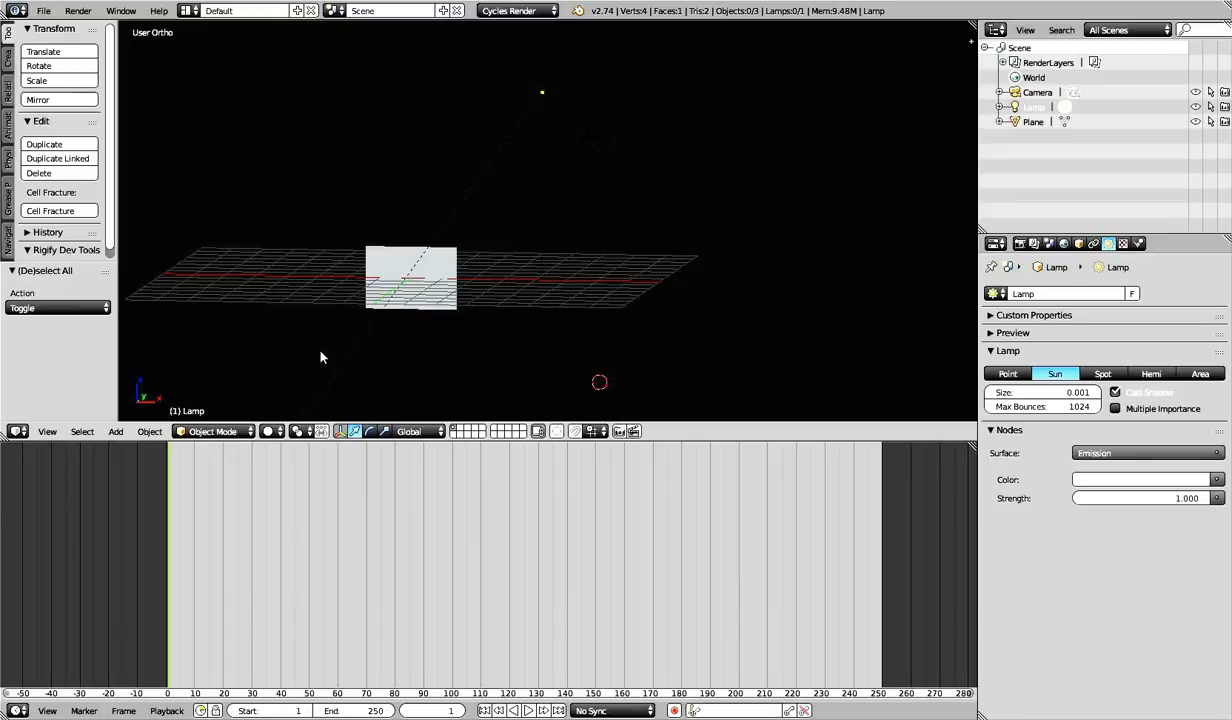
# Hide the 3D view's tool shelf, then restore it and make it slightly wider
pyautogui.press('t')
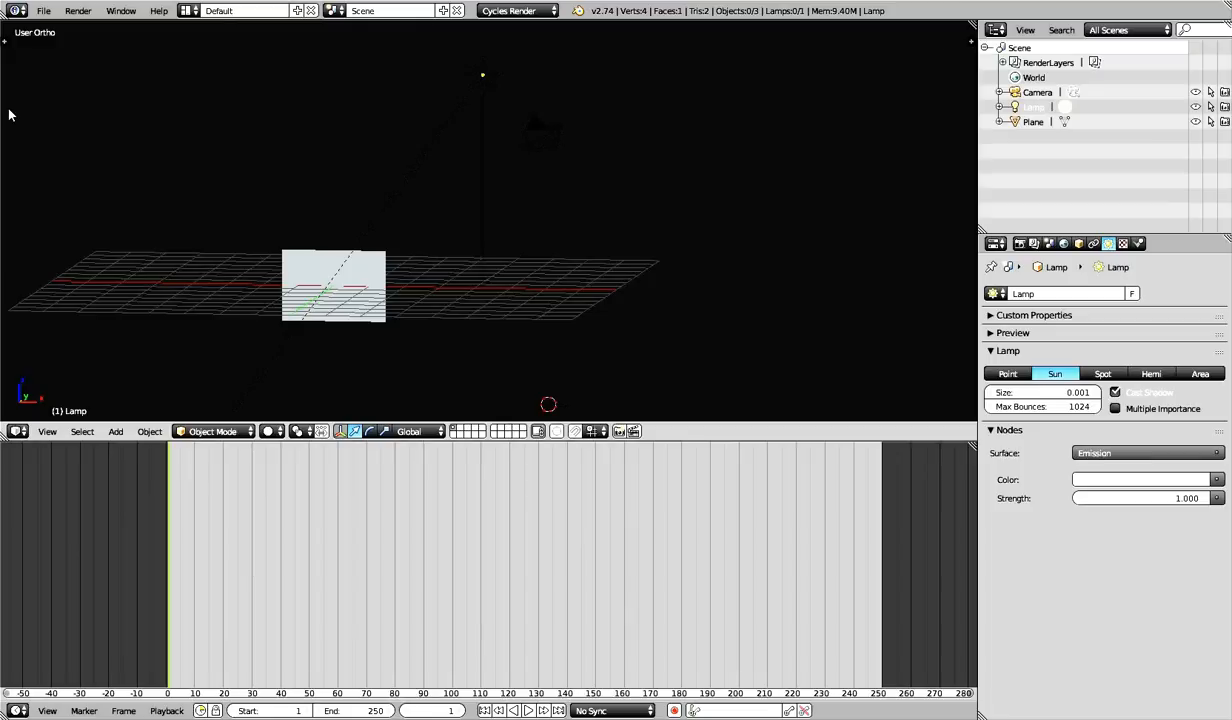
pyautogui.click(6, 41)
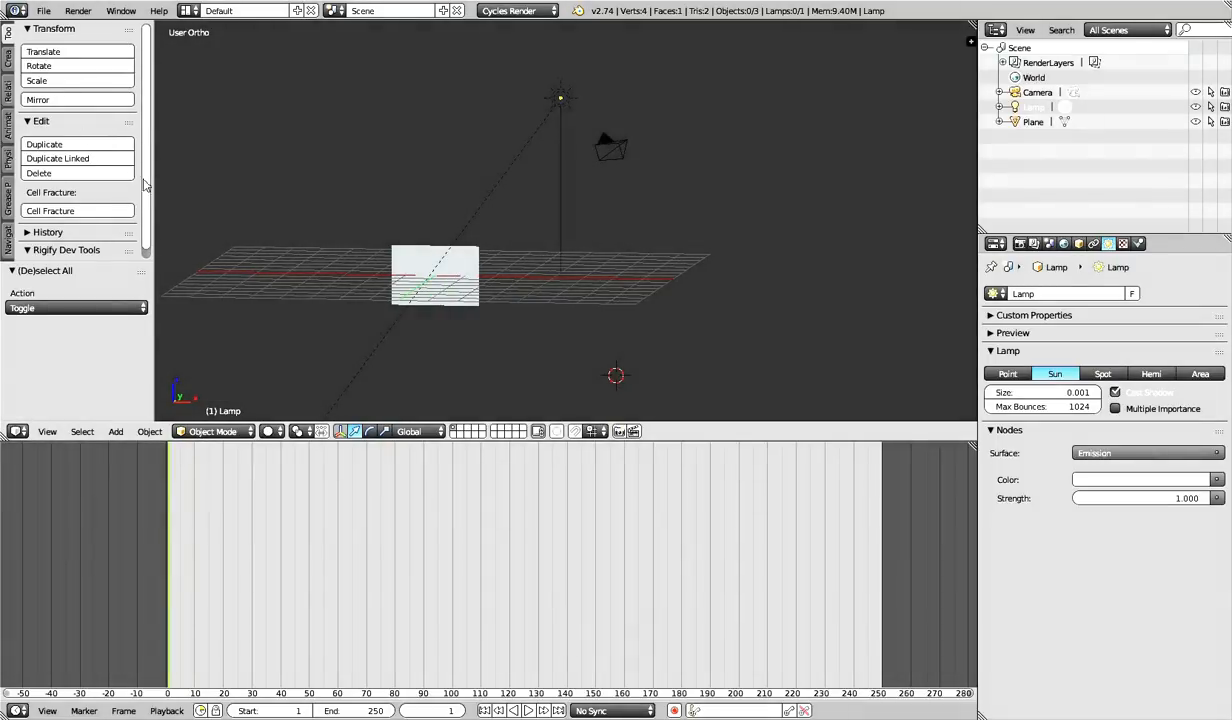
pyautogui.scroll(-1, 141, 153)
pyautogui.scroll(1, 141, 153)
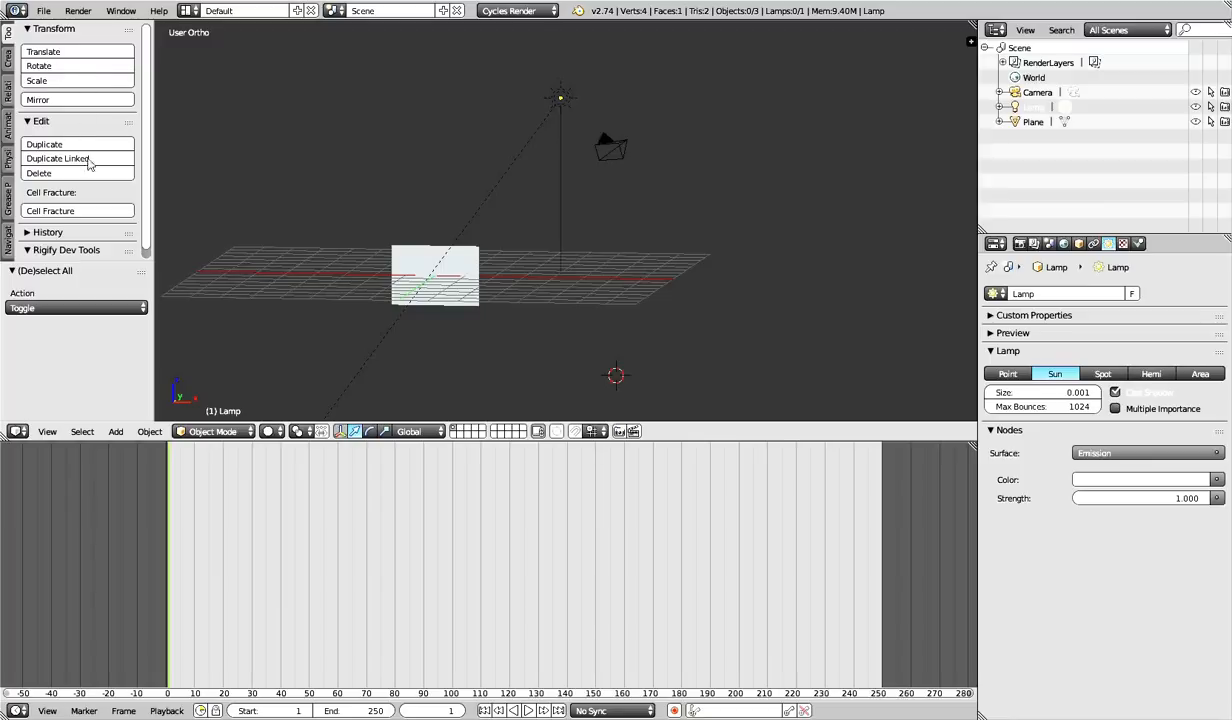
# Look through the tool shelf's Create, Relations, Animation, Physics, Grease Pencil and Navigation categories, returning to the general Tools category
pyautogui.click(7, 59)
pyautogui.click(8, 92)
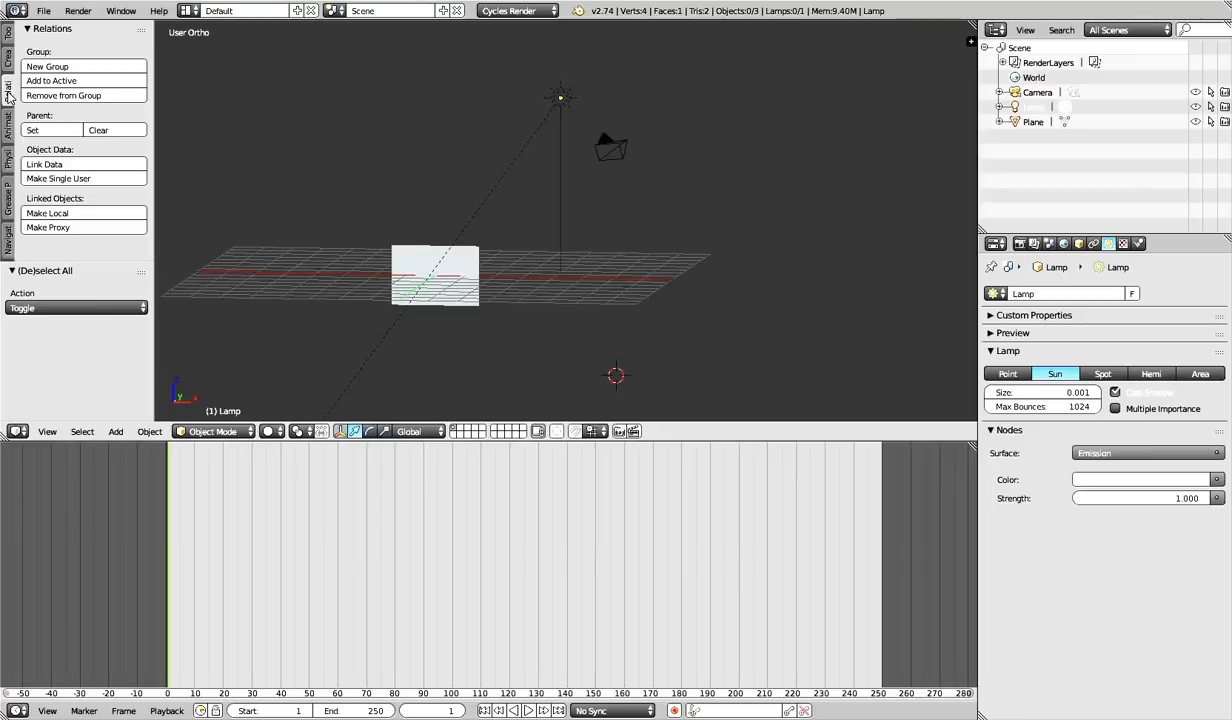
pyautogui.click(8, 126)
pyautogui.click(8, 162)
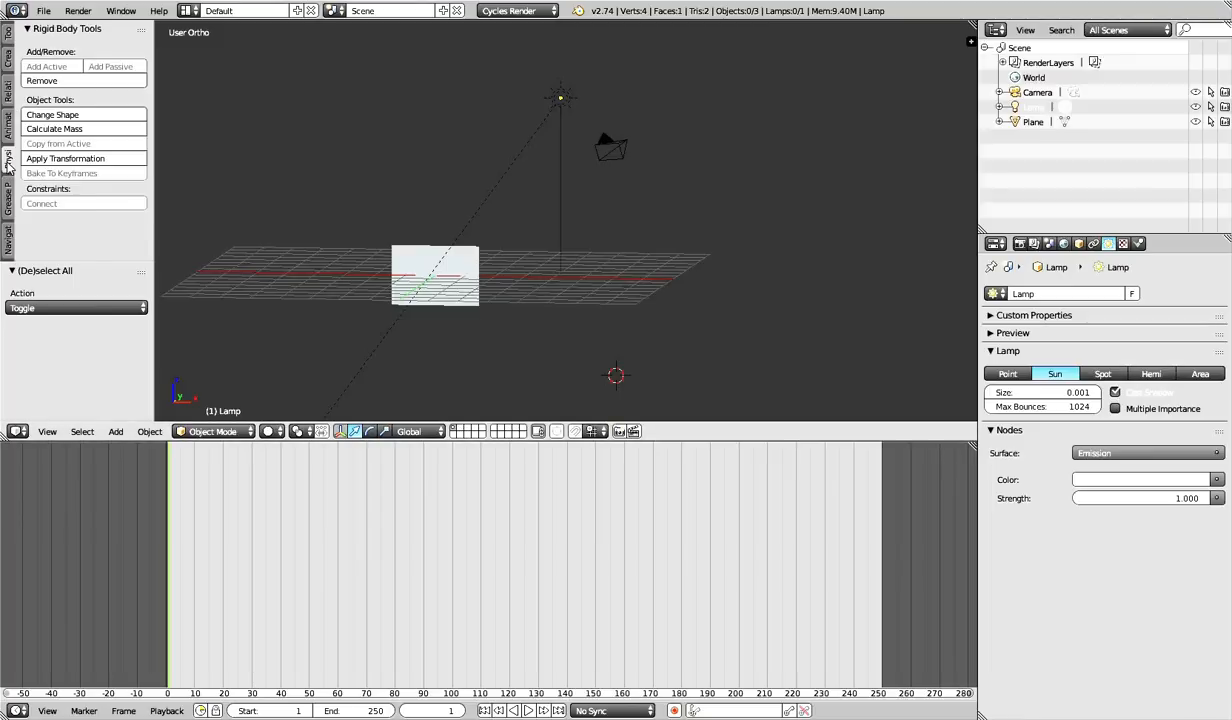
pyautogui.click(8, 200)
pyautogui.click(7, 232)
pyautogui.click(9, 38)
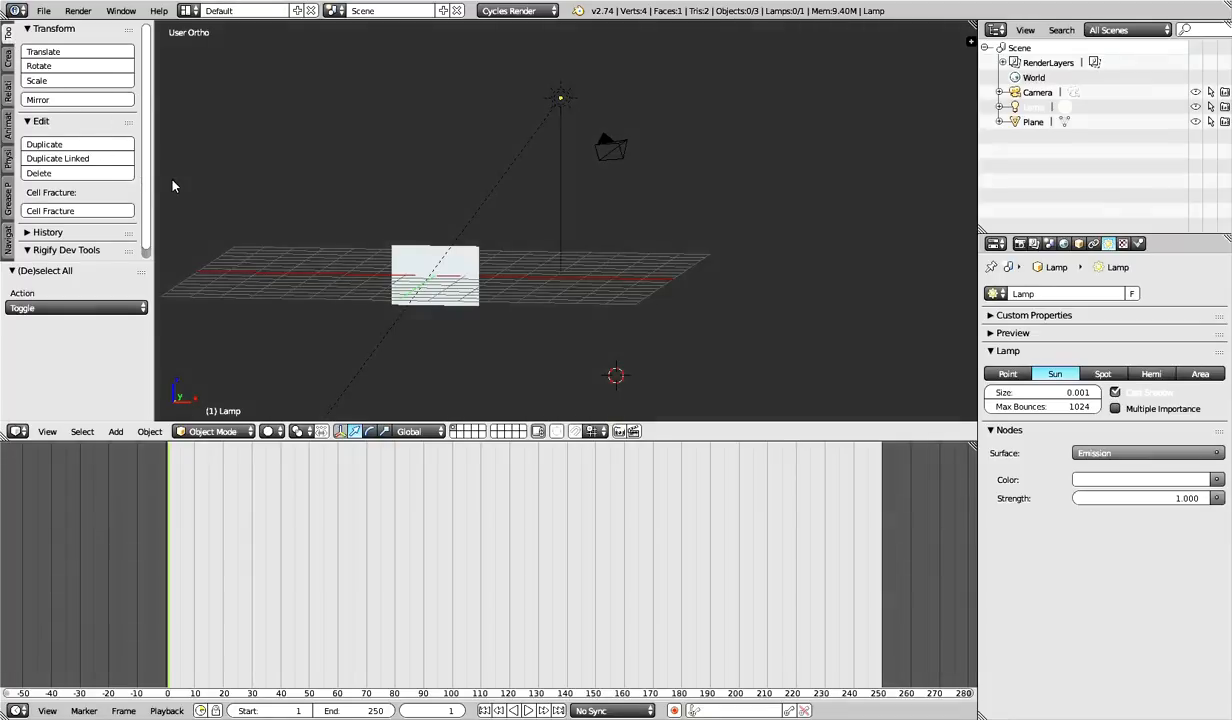
# Toggle the 3D view's tool shelf off and back on twice
pyautogui.press('t')
pyautogui.press('t')
pyautogui.press('t')
pyautogui.press('t')
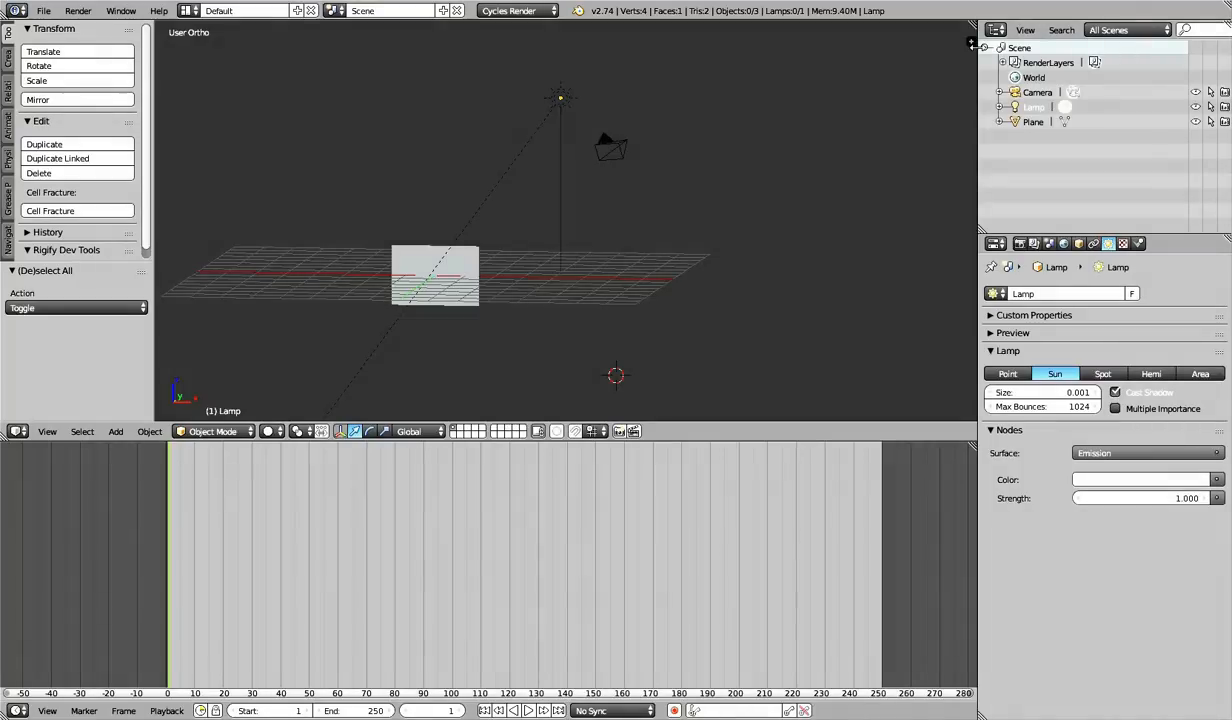
# Reveal the 3D view's properties region and review its Transform, Grease Pencil, View, 3D Cursor and Item settings
pyautogui.moveTo(972, 44); pyautogui.dragTo(790, 57)
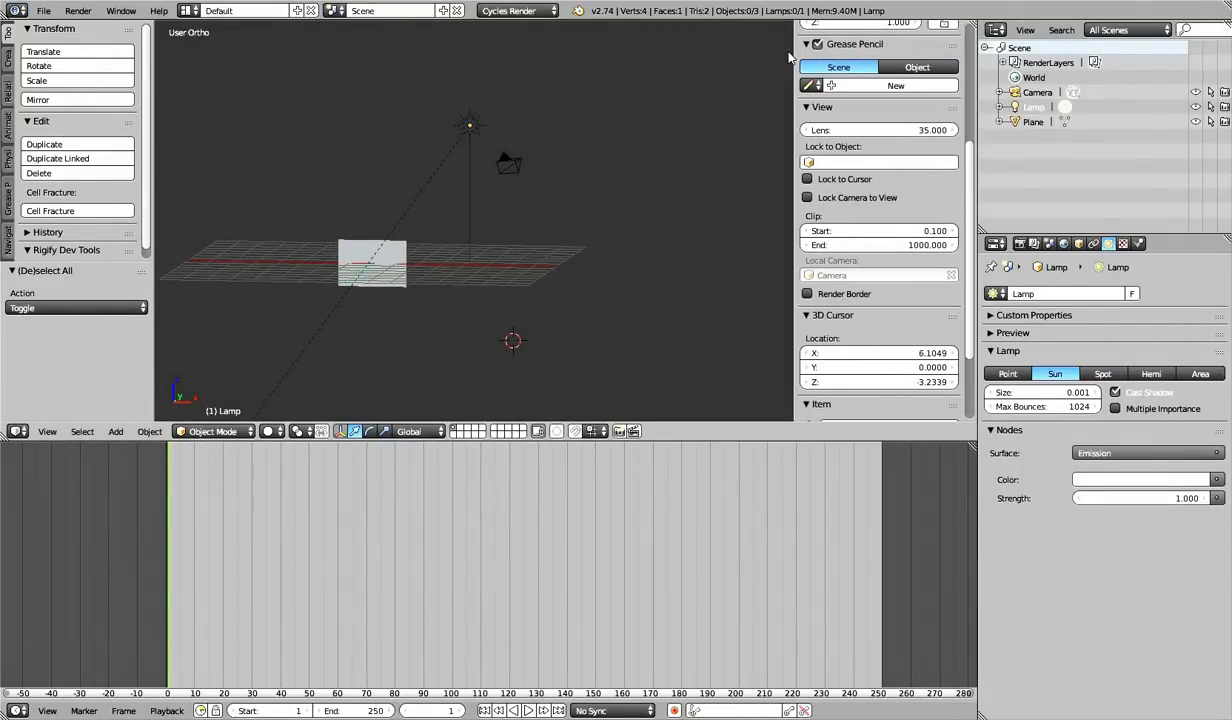
pyautogui.scroll(5, 805, 175)
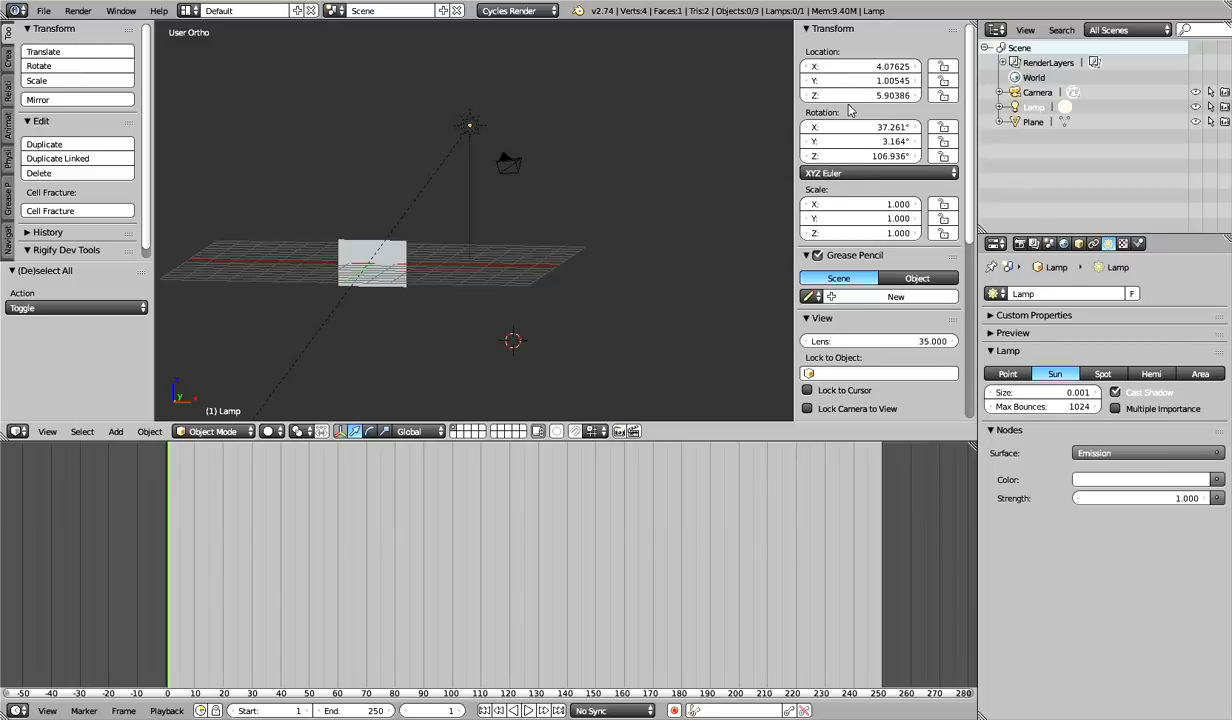
pyautogui.scroll(-3, 895, 303)
pyautogui.scroll(-3, 895, 303)
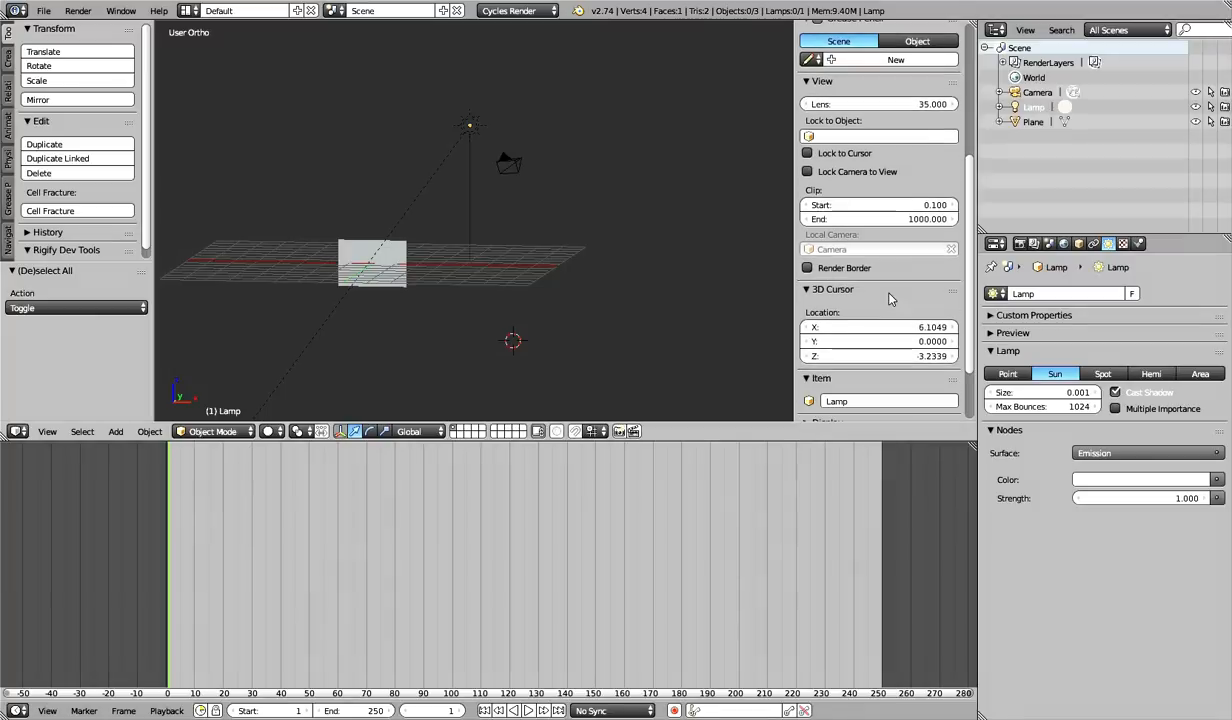
pyautogui.scroll(-4, 858, 277)
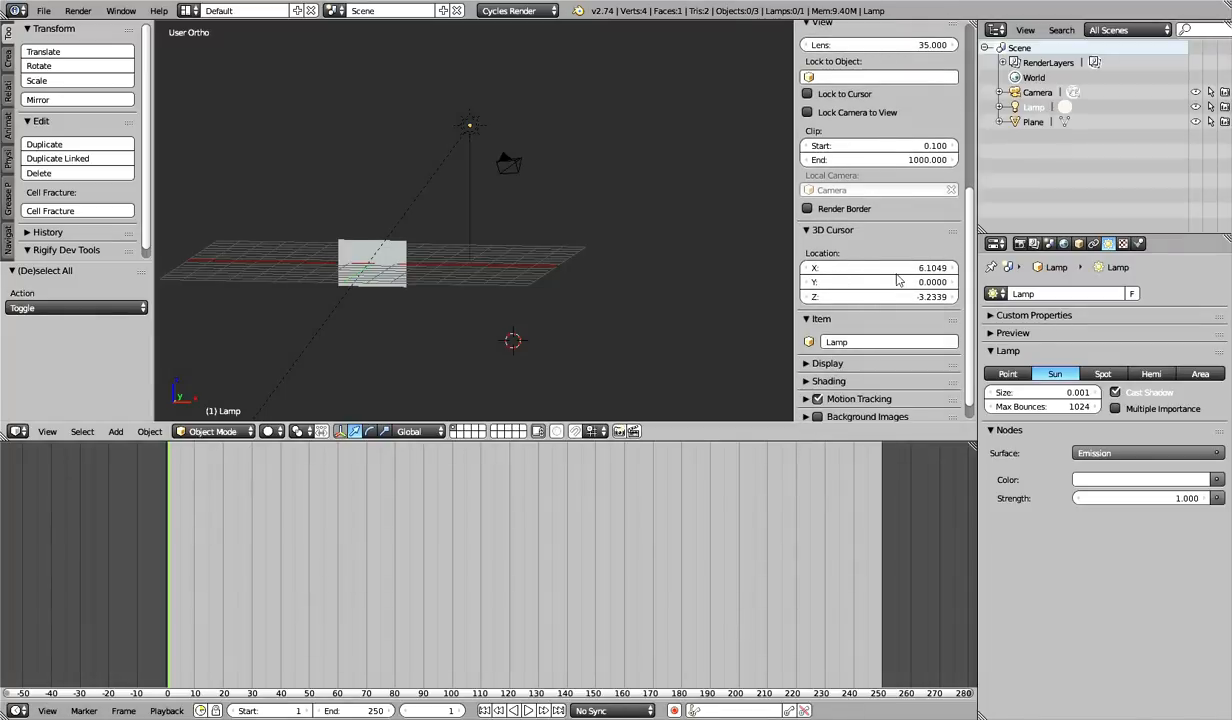
pyautogui.scroll(-1, 898, 314)
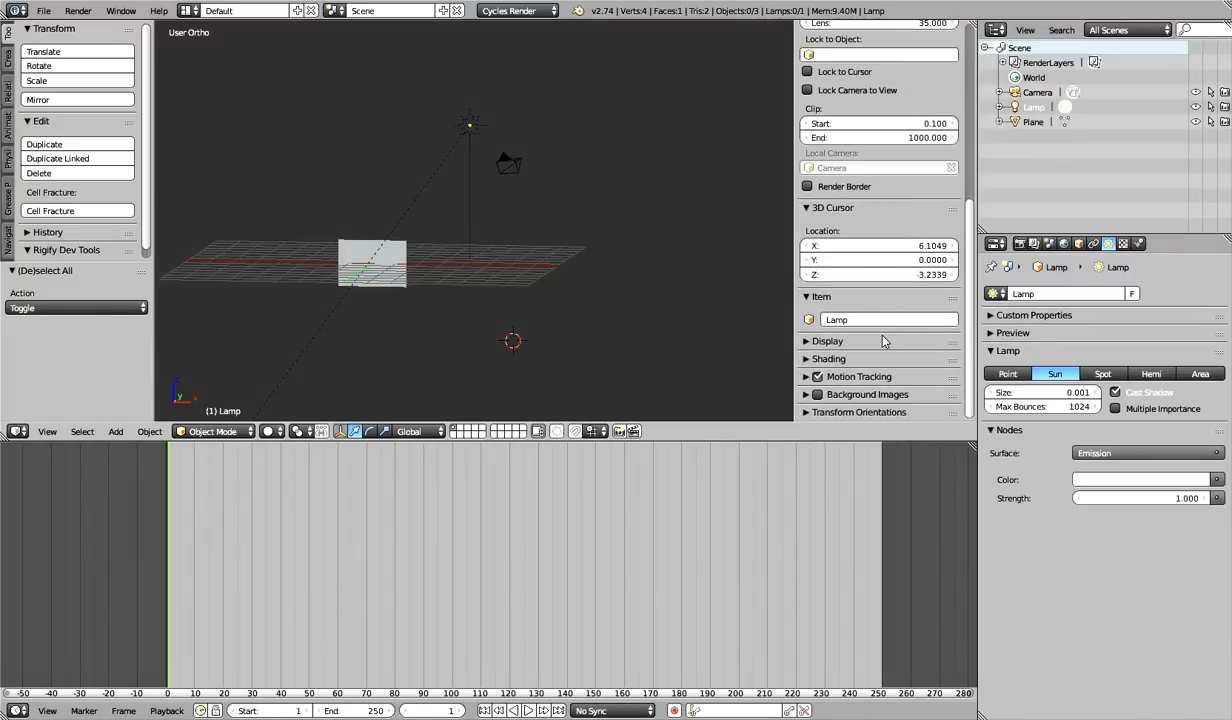
# Expand the Display and Shading sections of the 3D view's properties region and examine their options
pyautogui.click(856, 341)
pyautogui.scroll(-5, 845, 365)
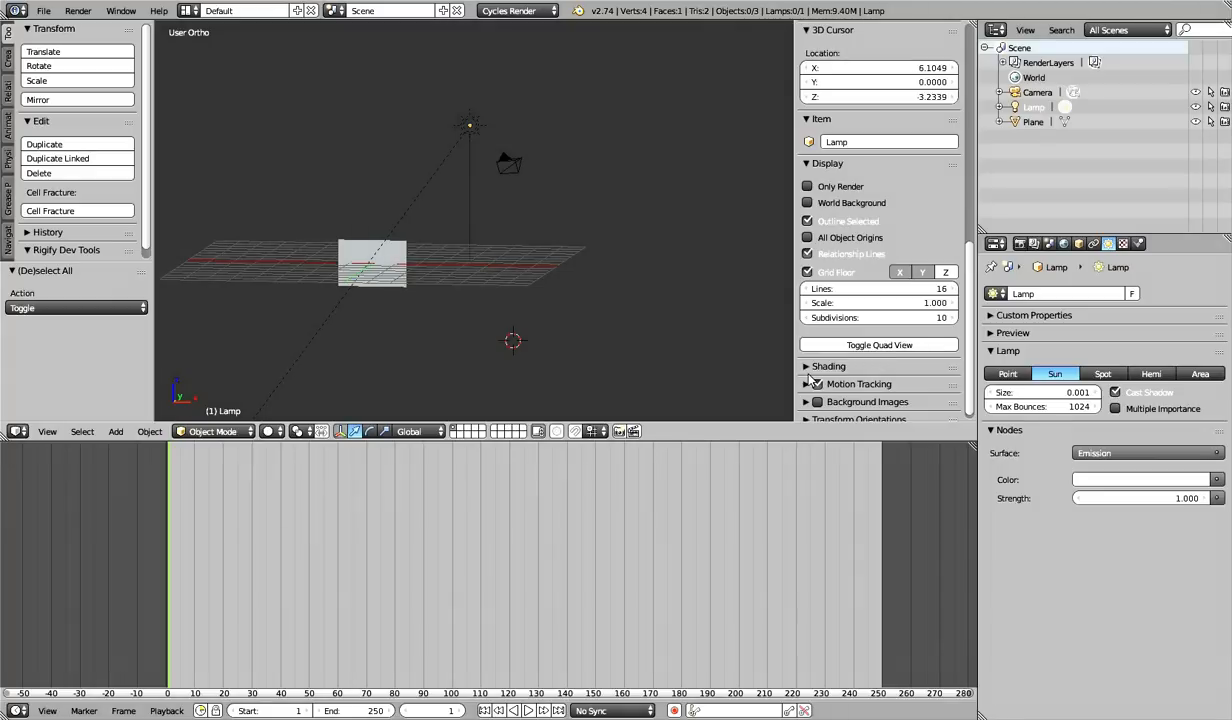
pyautogui.click(830, 366)
pyautogui.scroll(-1, 845, 388)
pyautogui.scroll(-2, 845, 388)
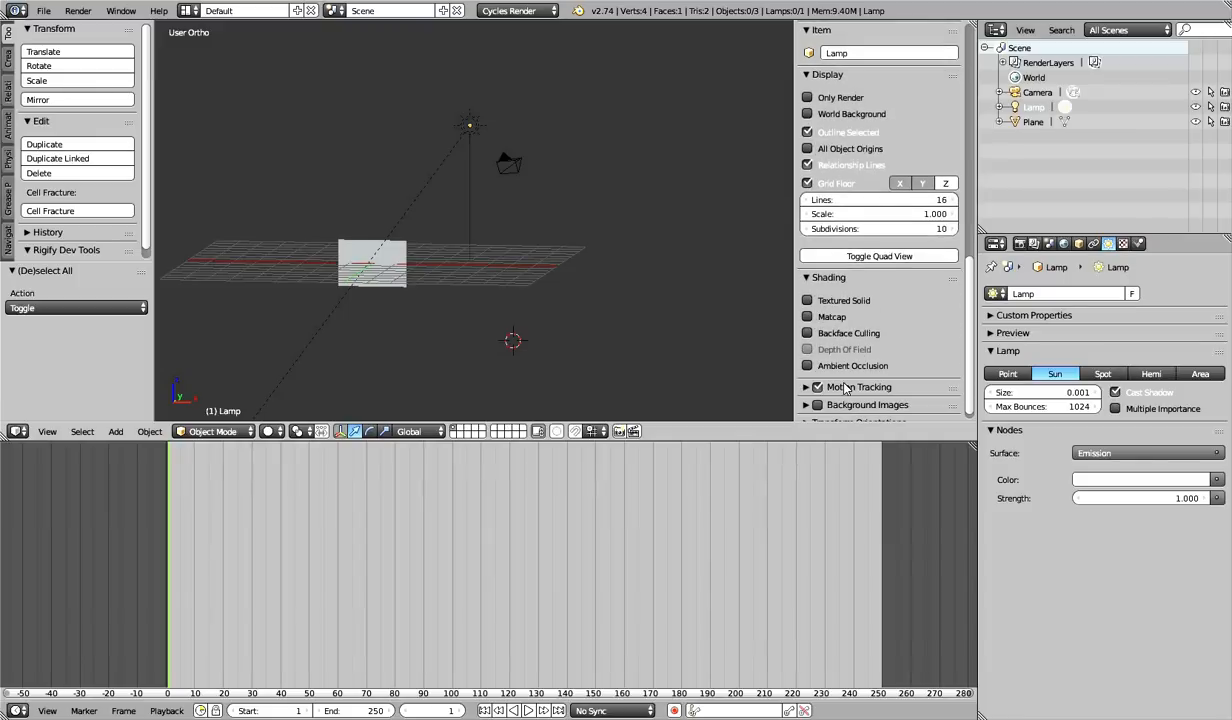
pyautogui.scroll(-1, 845, 388)
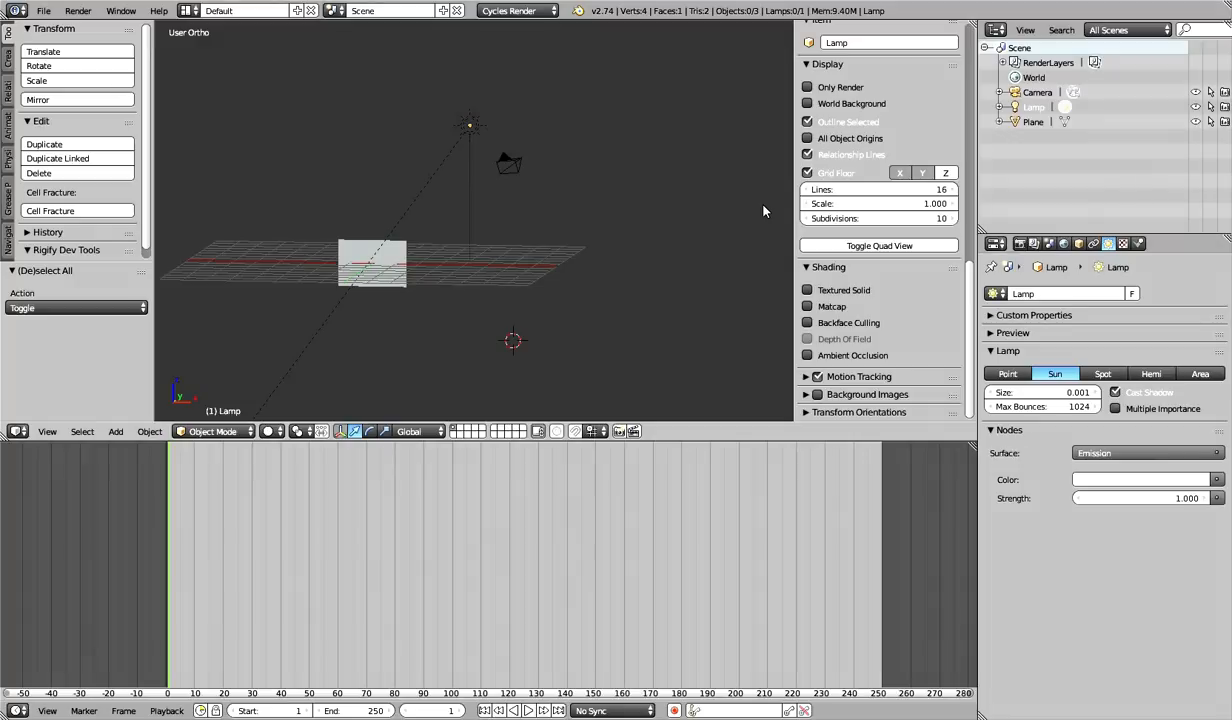
# Toggle the 3D view's properties region off and on several times, leaving it hidden
pyautogui.press('n')
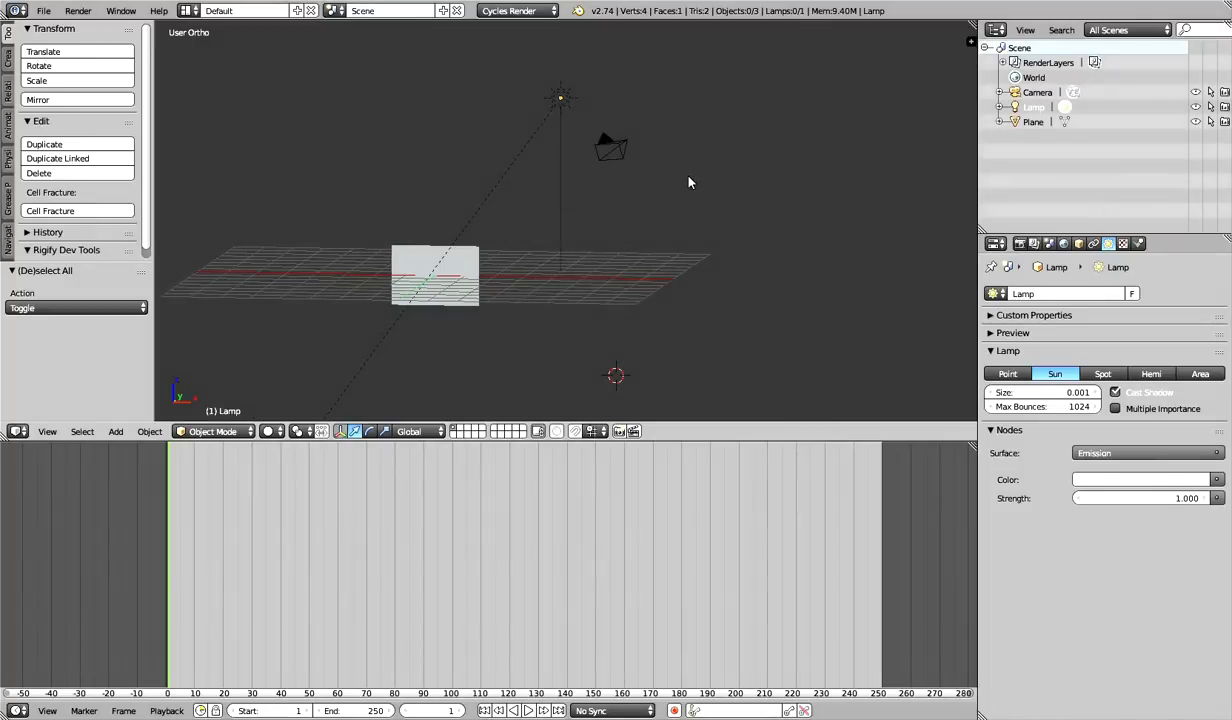
pyautogui.press('n')
pyautogui.press('n')
pyautogui.press('n')
pyautogui.press('n')
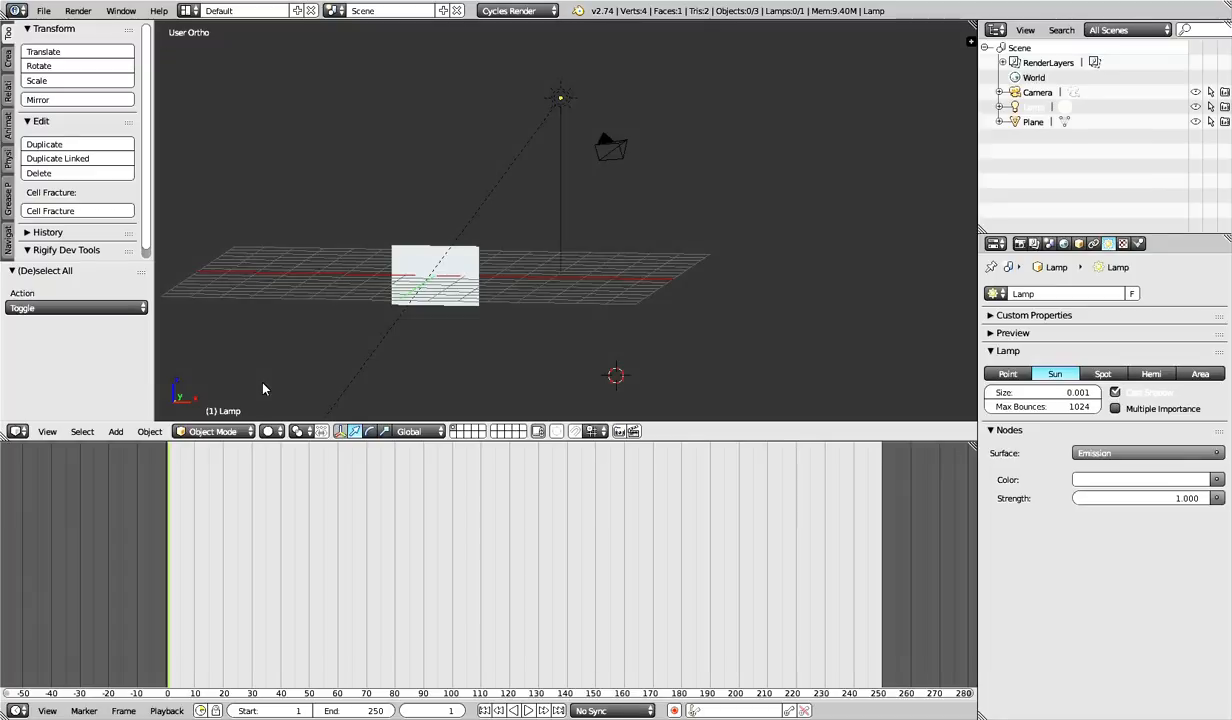
# Place the 3D cursor at various points on the plane, ending just above and left of its centre
pyautogui.click(411, 258)
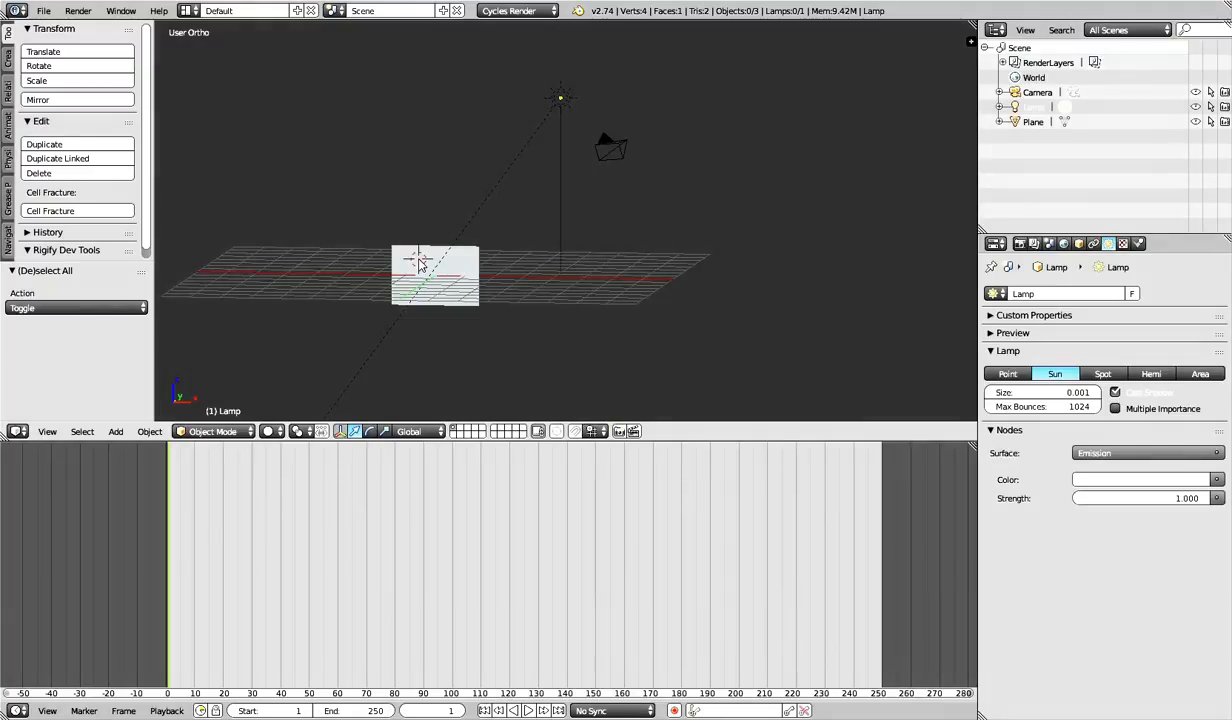
pyautogui.click(428, 259)
pyautogui.click(474, 285)
pyautogui.click(431, 263)
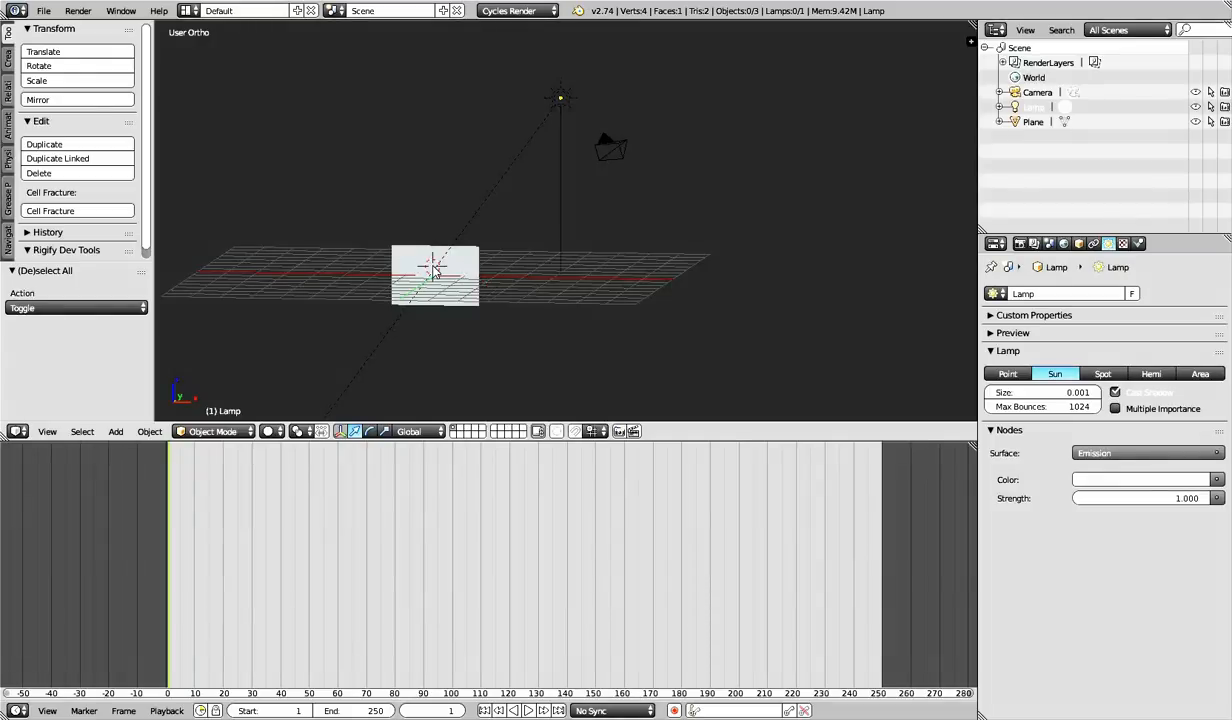
pyautogui.click(415, 266)
pyautogui.click(424, 259)
pyautogui.click(446, 266)
pyautogui.click(419, 286)
pyautogui.click(419, 264)
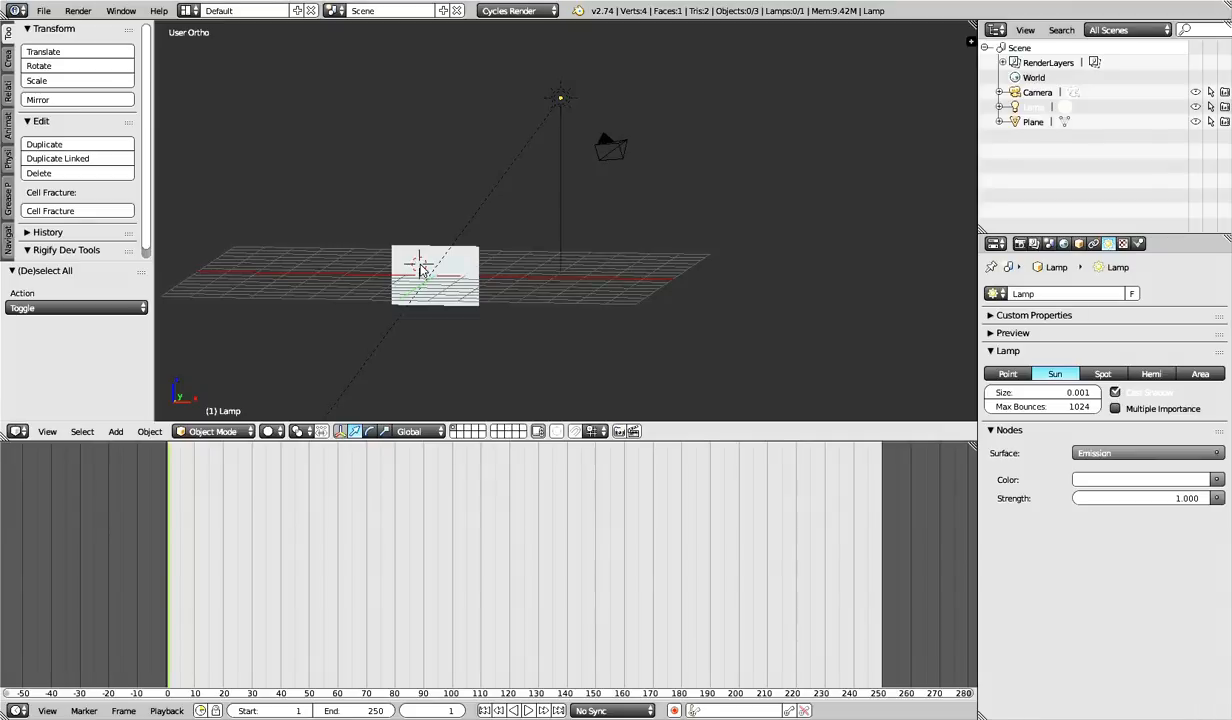
# Select the plane, lamp and camera in turn in the 3D view, finishing with the plane selected
pyautogui.moveTo(421, 270); pyautogui.dragTo(462, 300, button='middle')
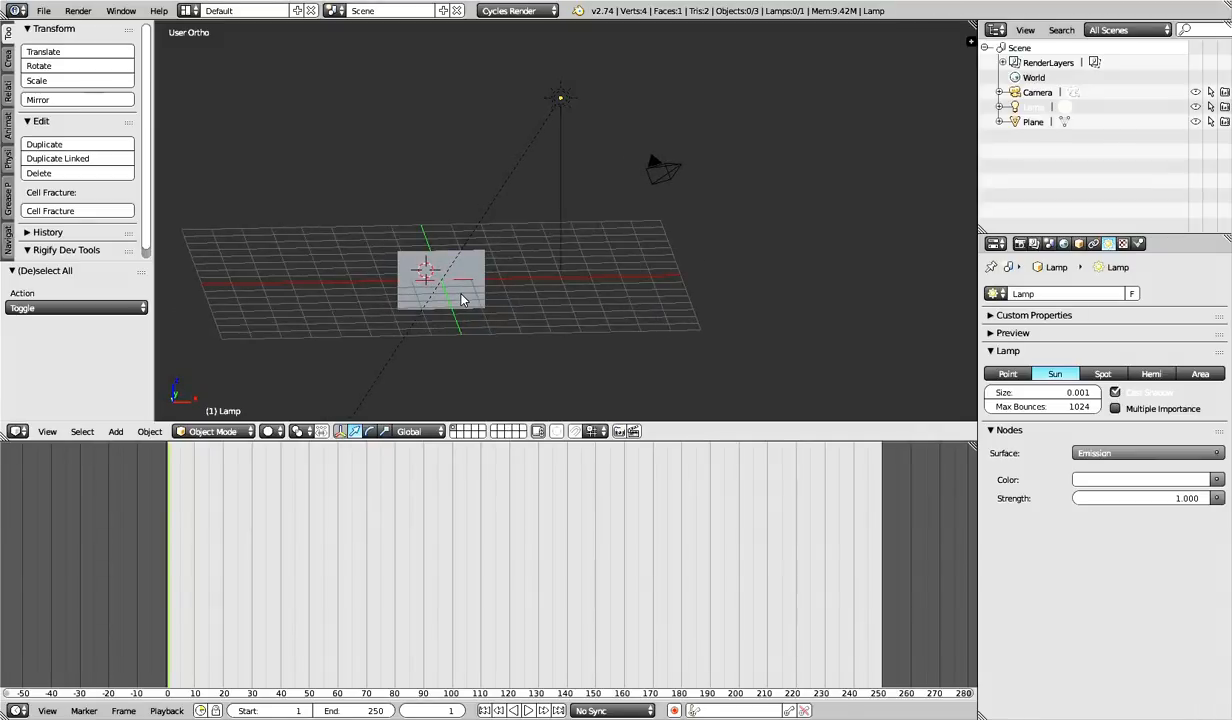
pyautogui.rightClick(428, 272)
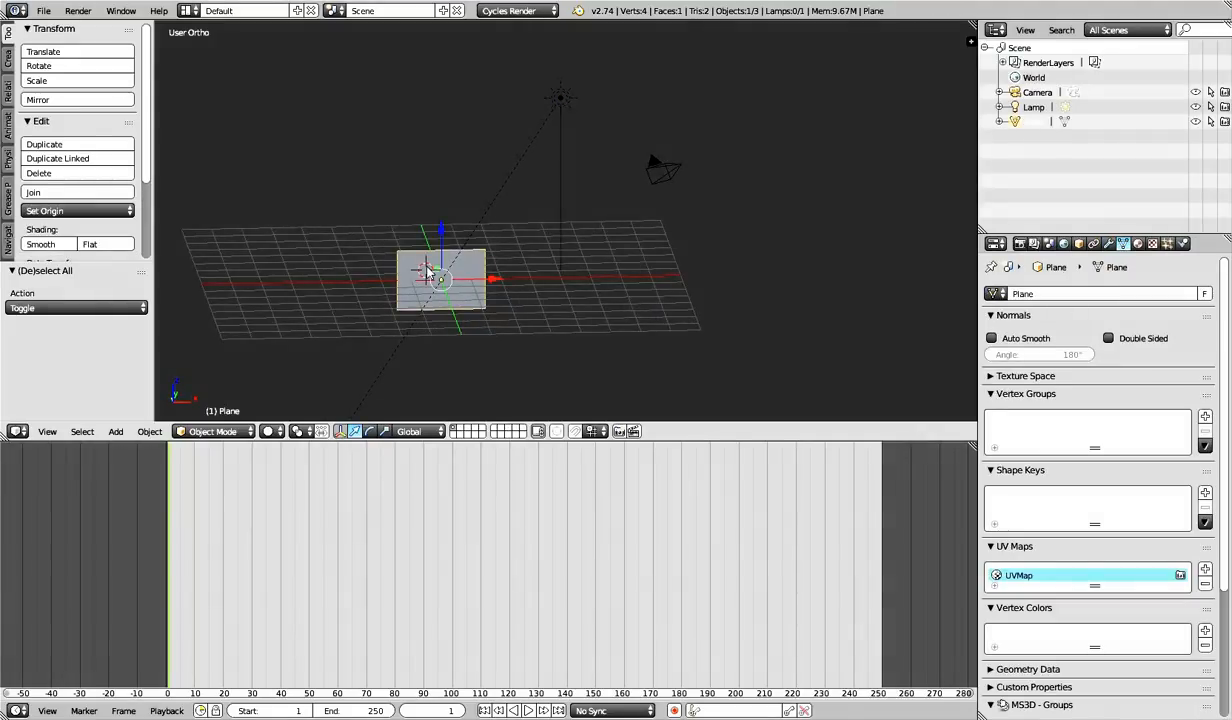
pyautogui.rightClick(563, 98)
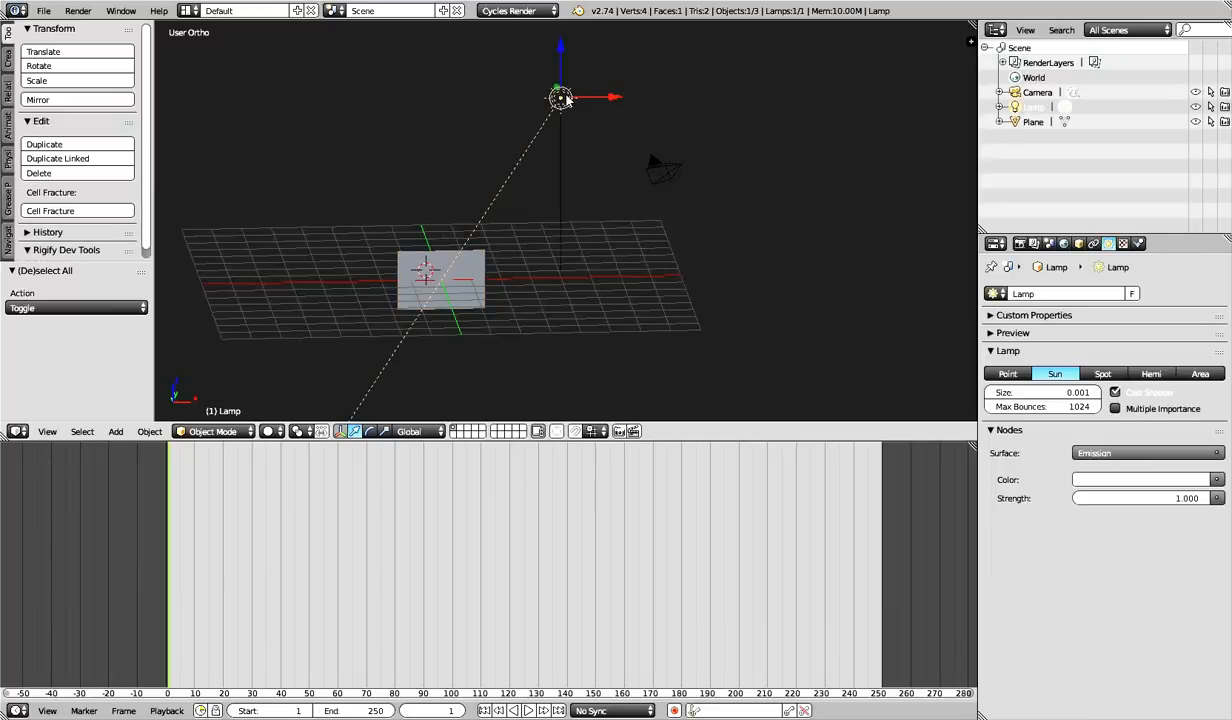
pyautogui.rightClick(662, 170)
pyautogui.rightClick(507, 262)
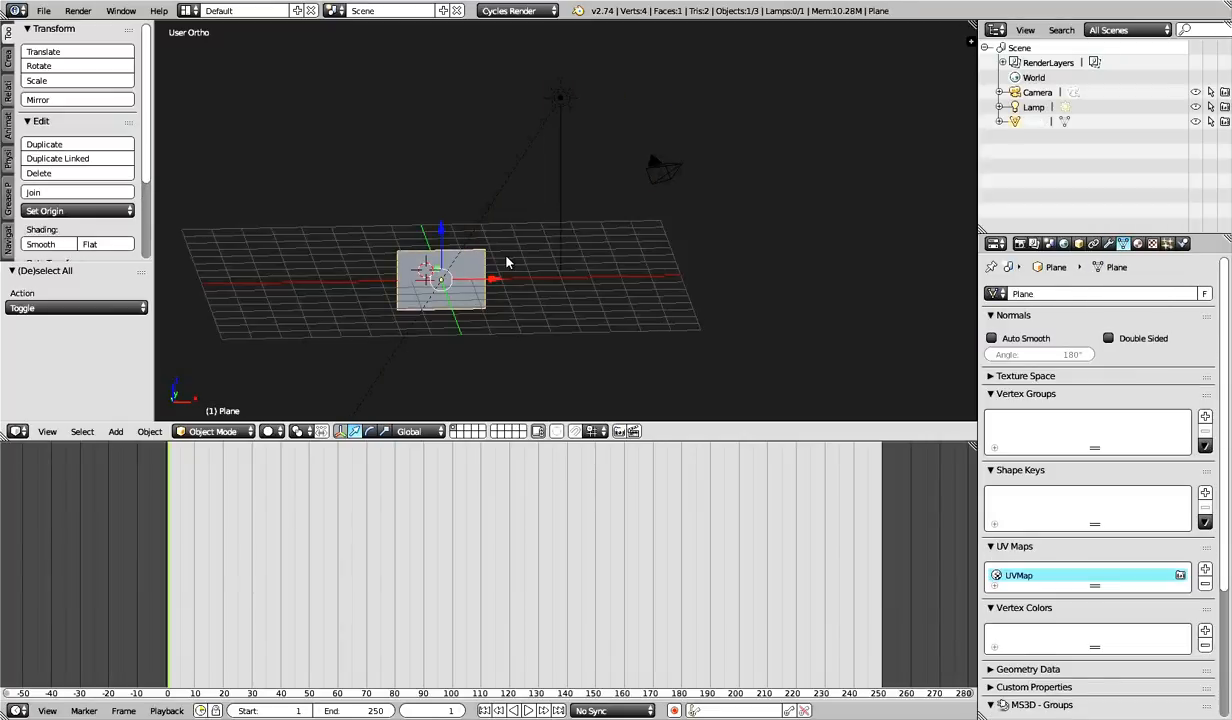
pyautogui.rightClick(558, 98)
pyautogui.rightClick(672, 181)
pyautogui.rightClick(507, 262)
pyautogui.rightClick(558, 98)
pyautogui.rightClick(662, 170)
pyautogui.rightClick(555, 100)
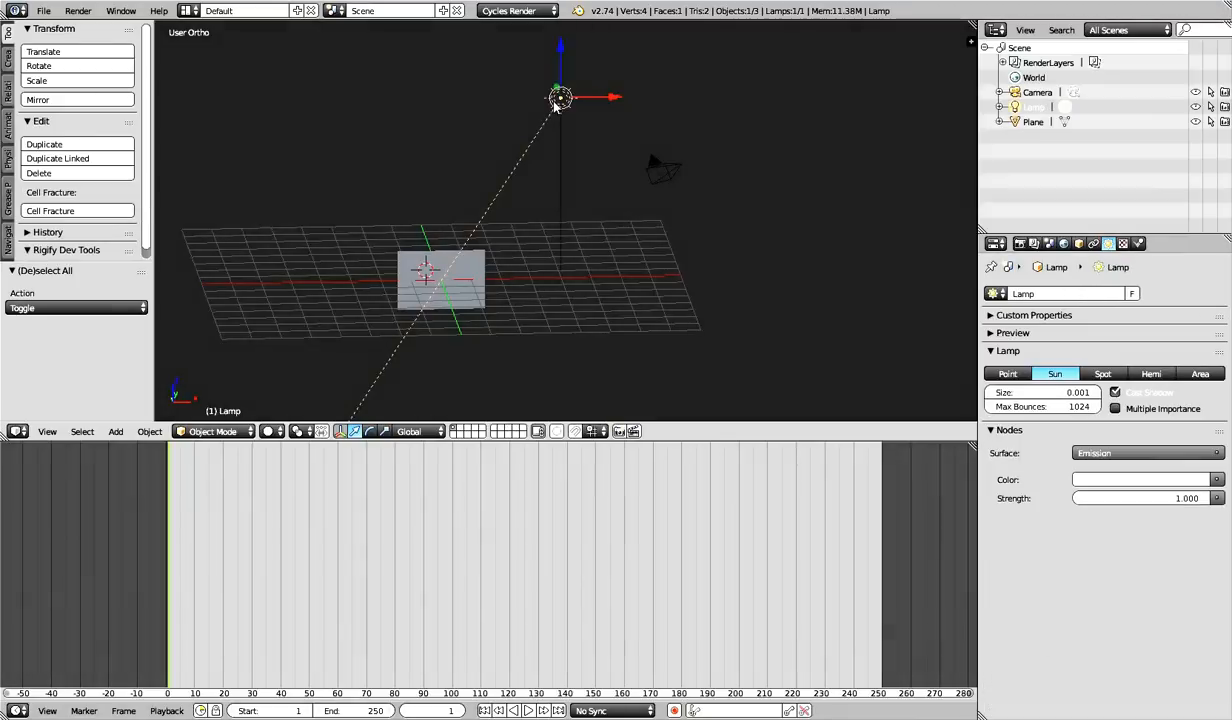
pyautogui.rightClick(487, 277)
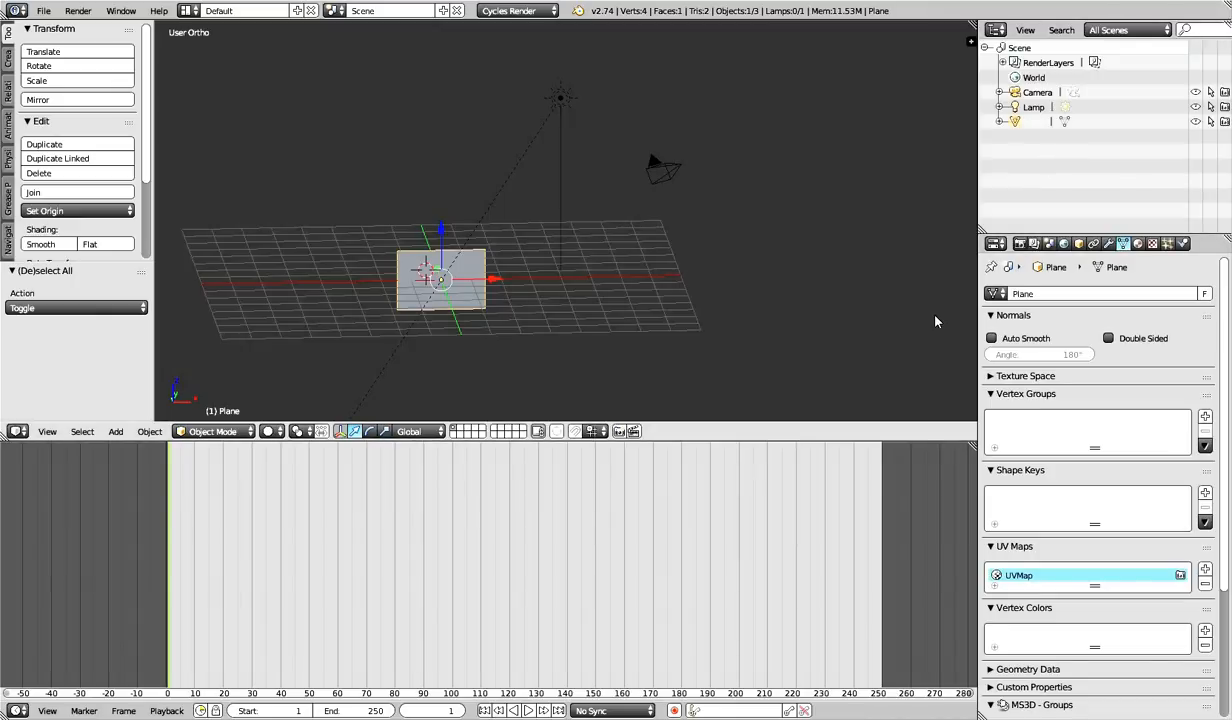
# Select the camera in the 3D view, the lamp in the outliner, and finally the plane in the 3D view
pyautogui.rightClick(670, 171)
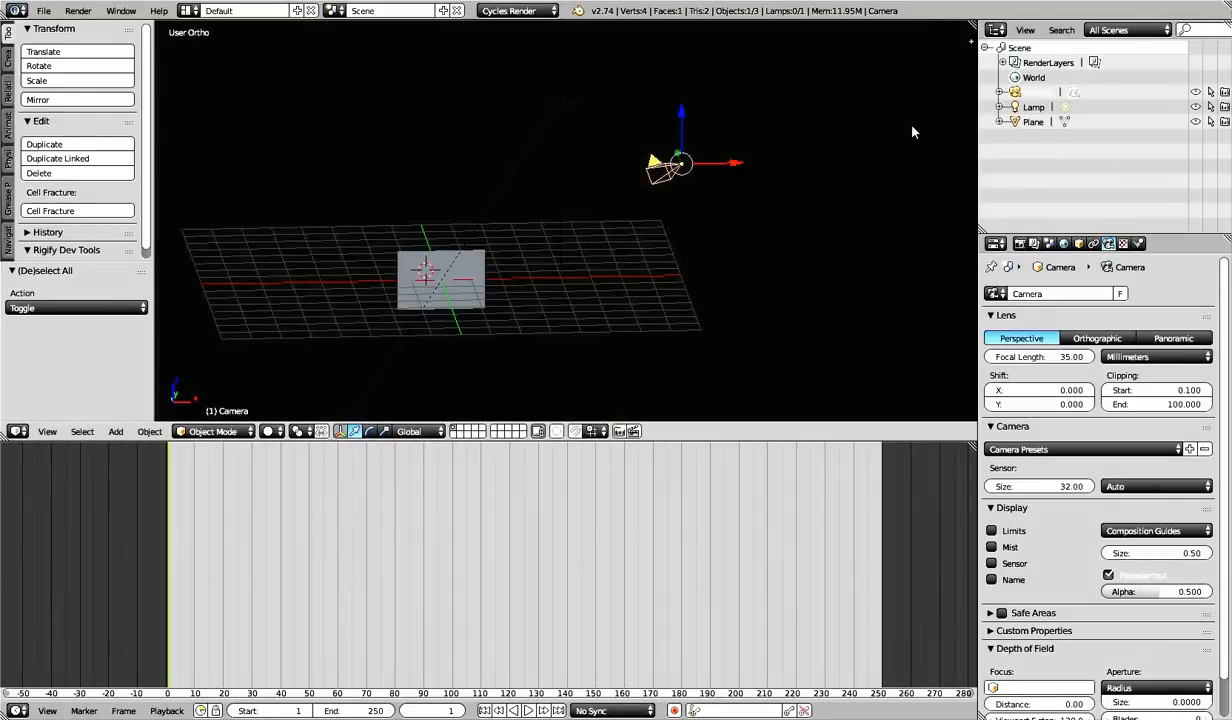
pyautogui.click(1033, 107)
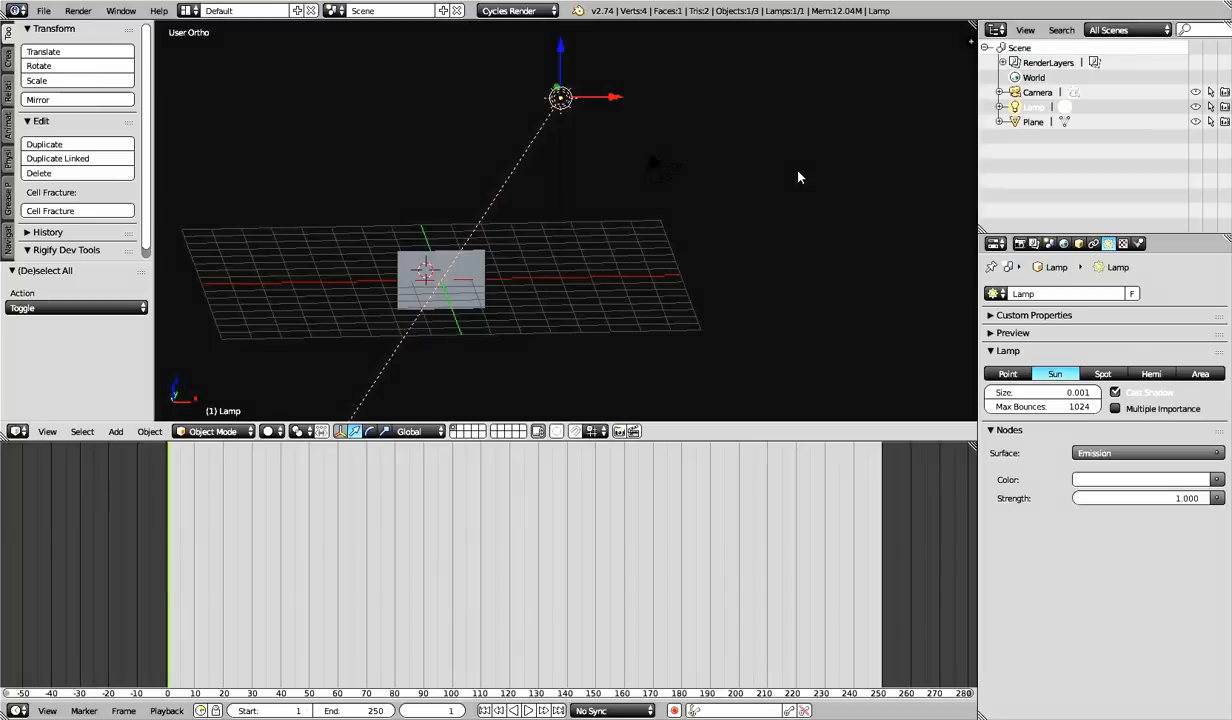
pyautogui.rightClick(470, 296)
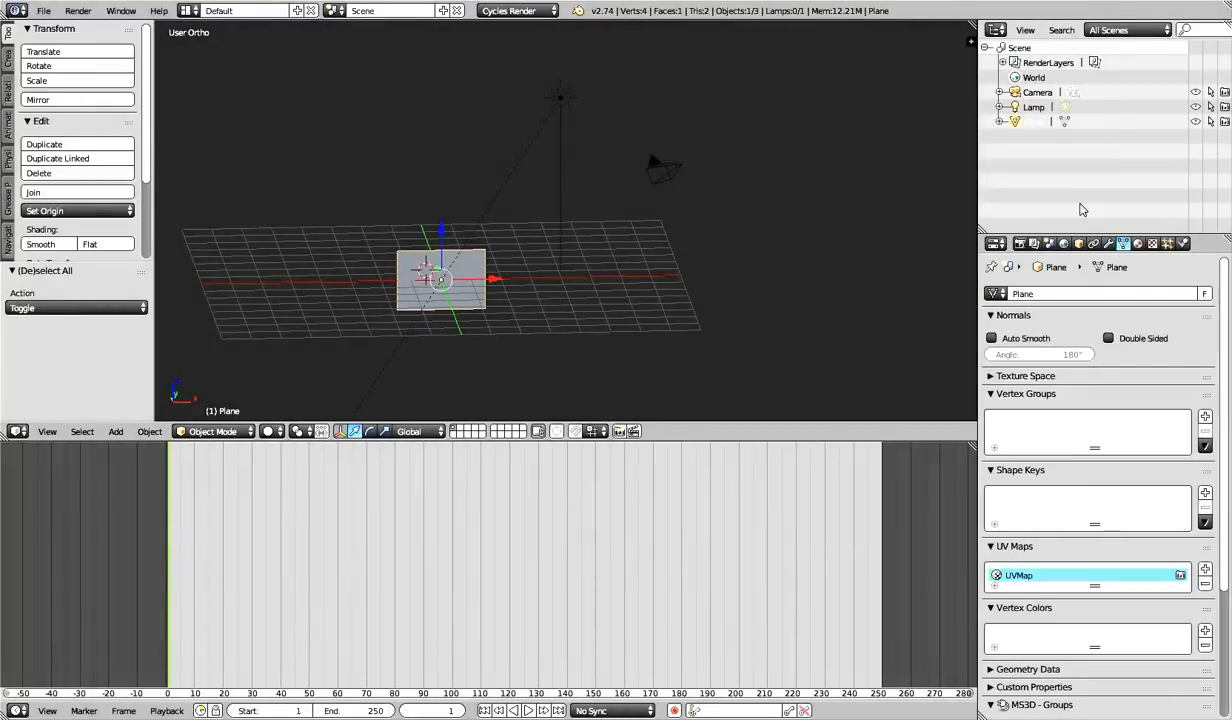
# Toggle the plane's viewport visibility off and on twice from the outliner, leaving the plane visible
pyautogui.moveTo(548, 394); pyautogui.dragTo(505, 350, button='middle')
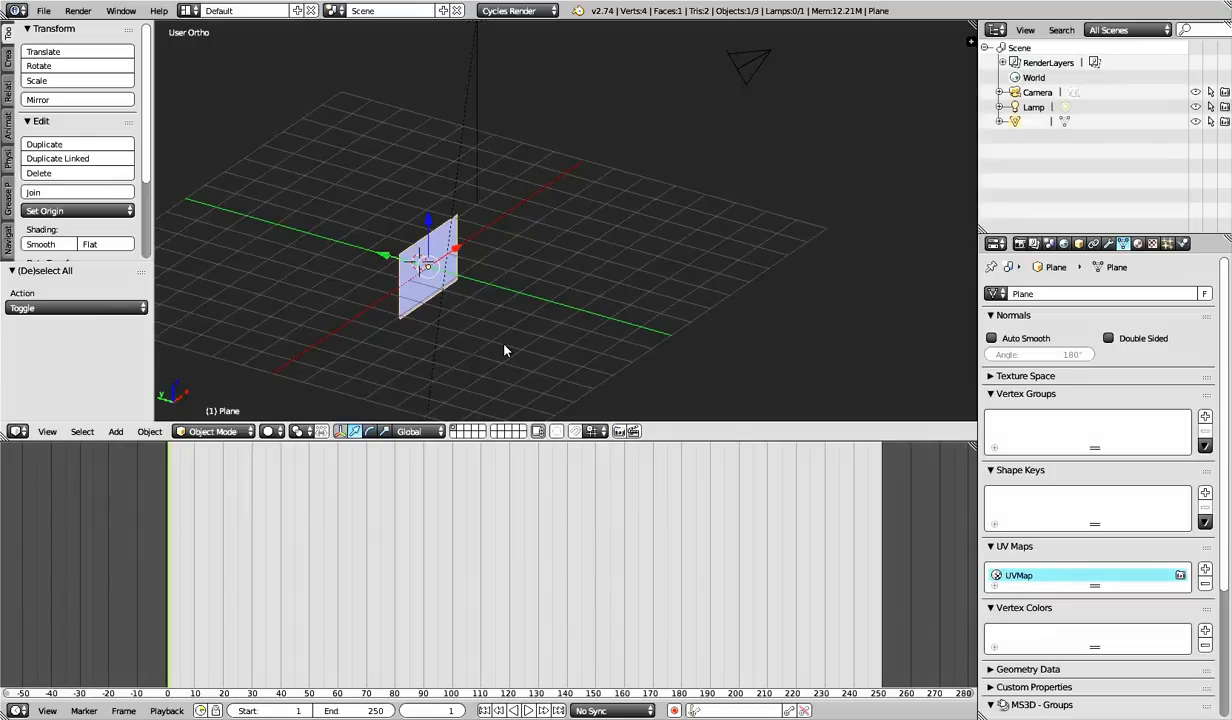
pyautogui.moveTo(505, 350)
pyautogui.mouseDown(button='middle')
pyautogui.moveTo(564, 335)
pyautogui.moveTo(506, 327)
pyautogui.mouseUp(button='middle')
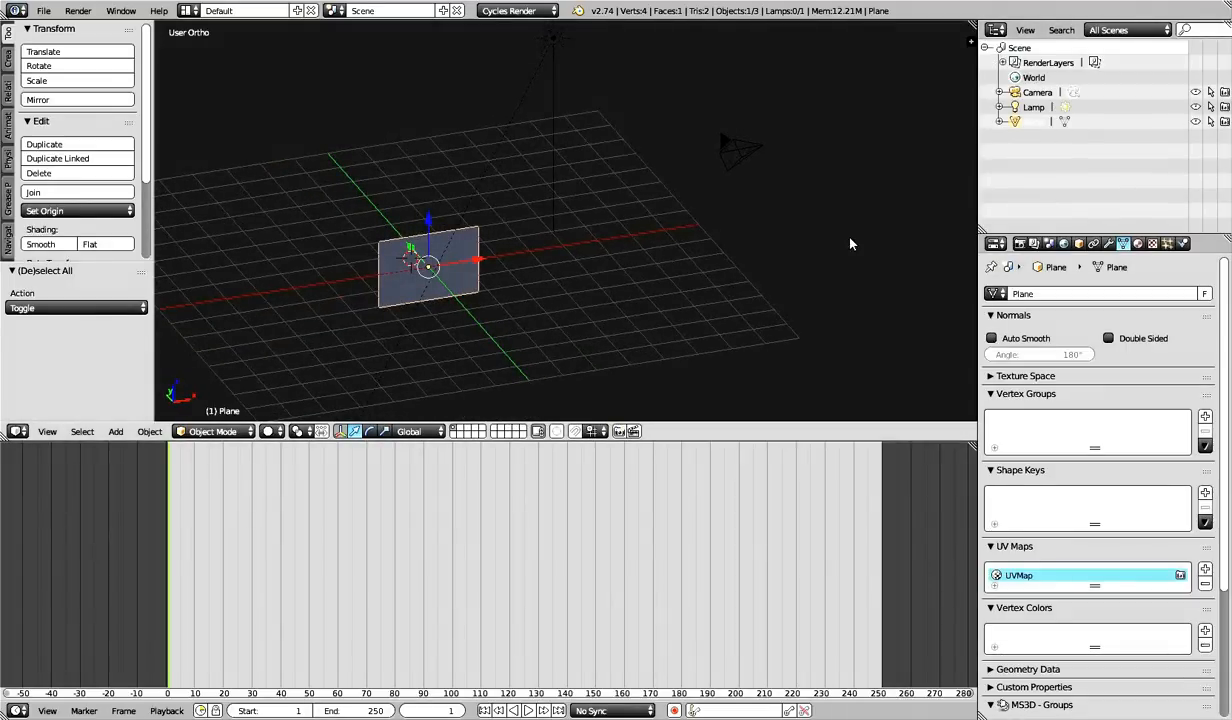
pyautogui.click(1196, 121)
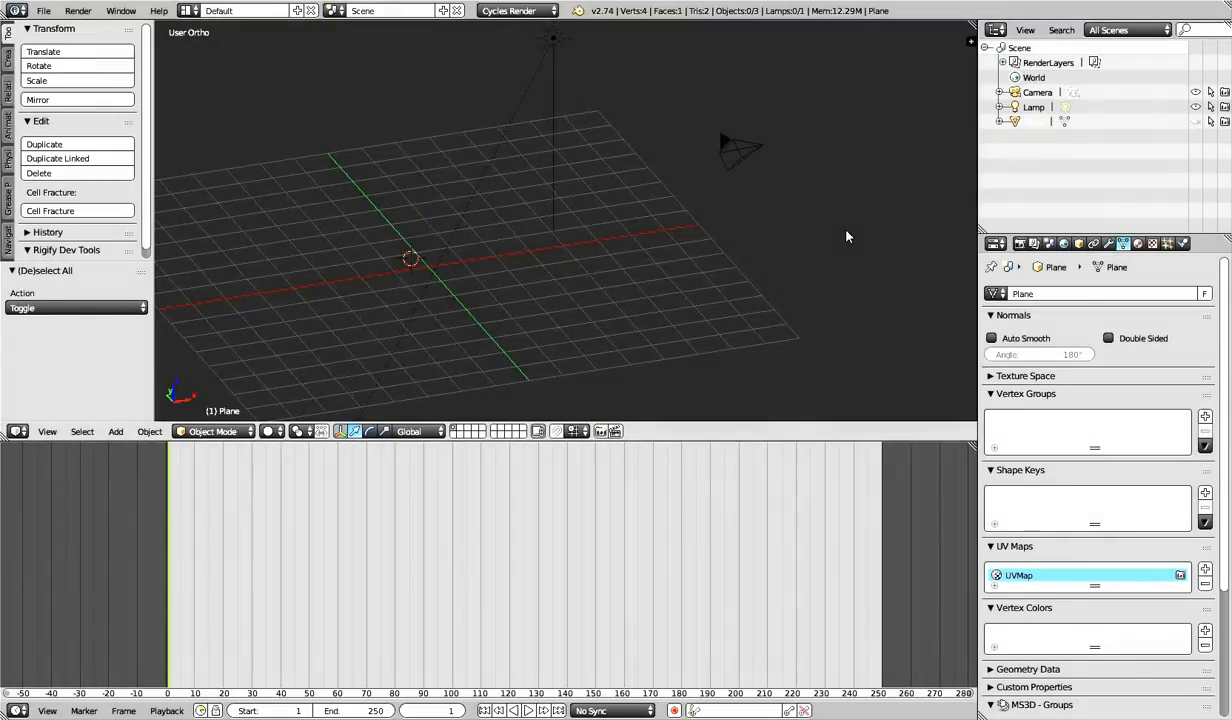
pyautogui.click(1195, 121)
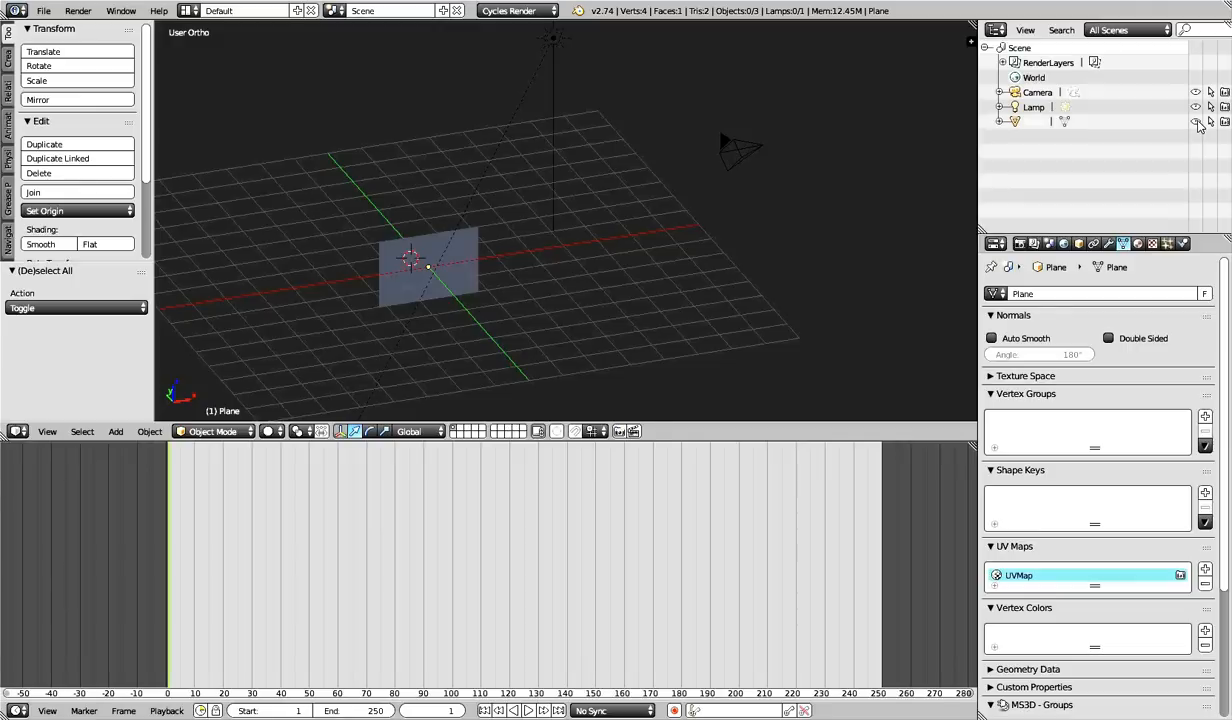
pyautogui.click(1197, 122)
pyautogui.click(1196, 121)
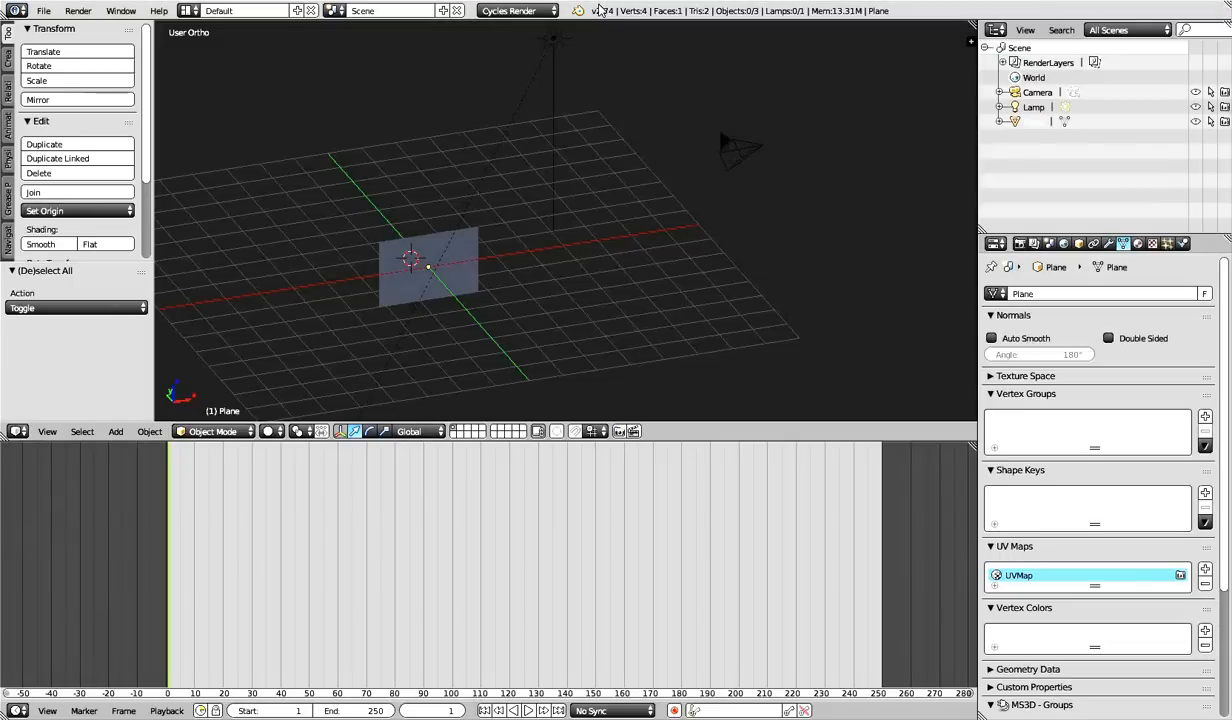
pyautogui.moveTo(596, 21)
pyautogui.mouseDown()
pyautogui.moveTo(593, 80)
pyautogui.moveTo(589, 8)
pyautogui.mouseUp()
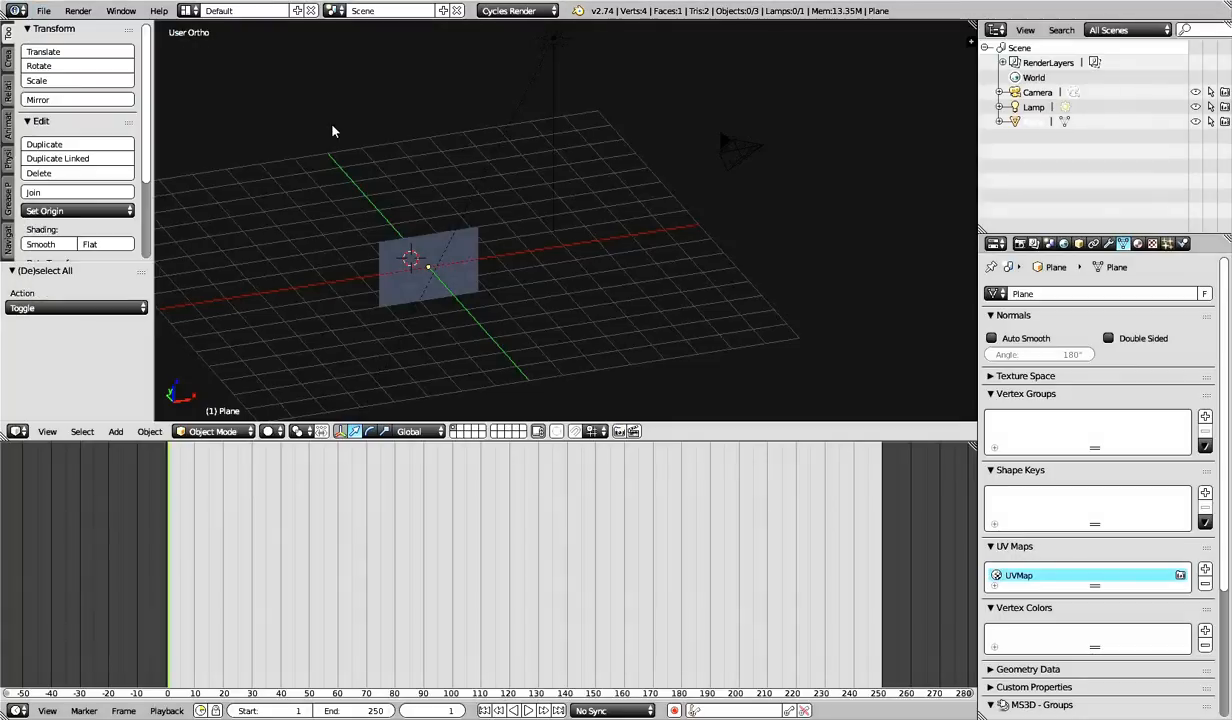
pyautogui.click(44, 10)
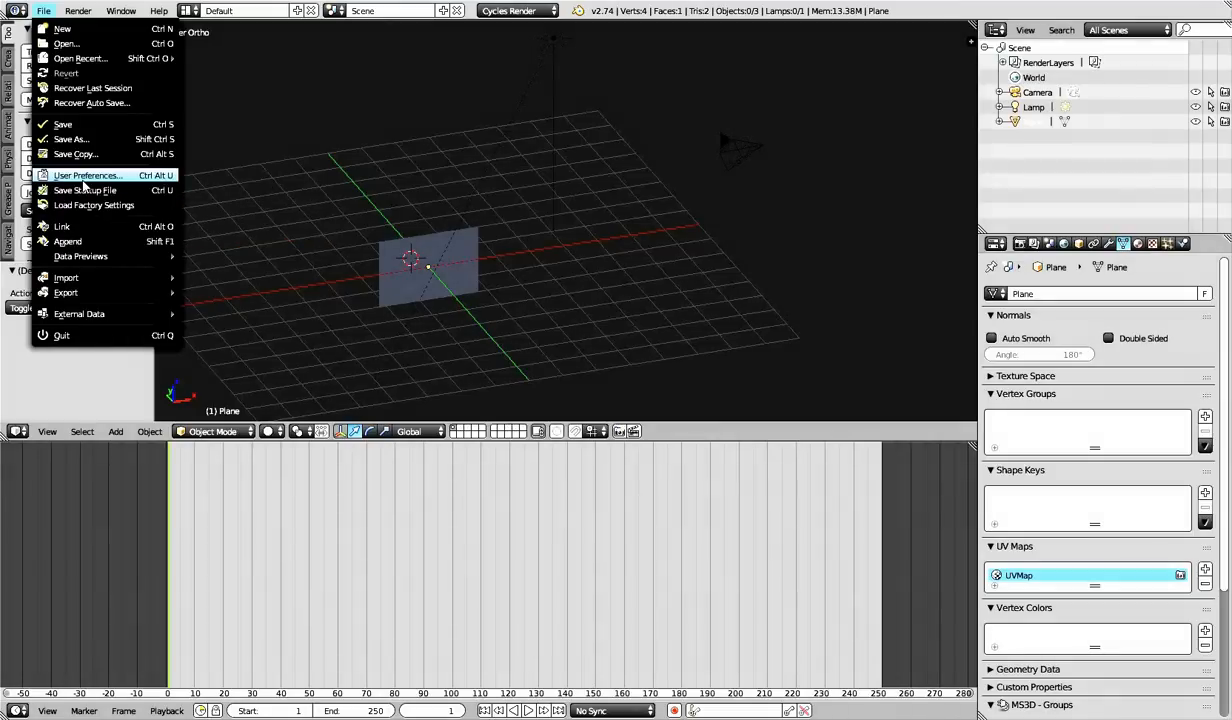
pyautogui.moveTo(96, 14)
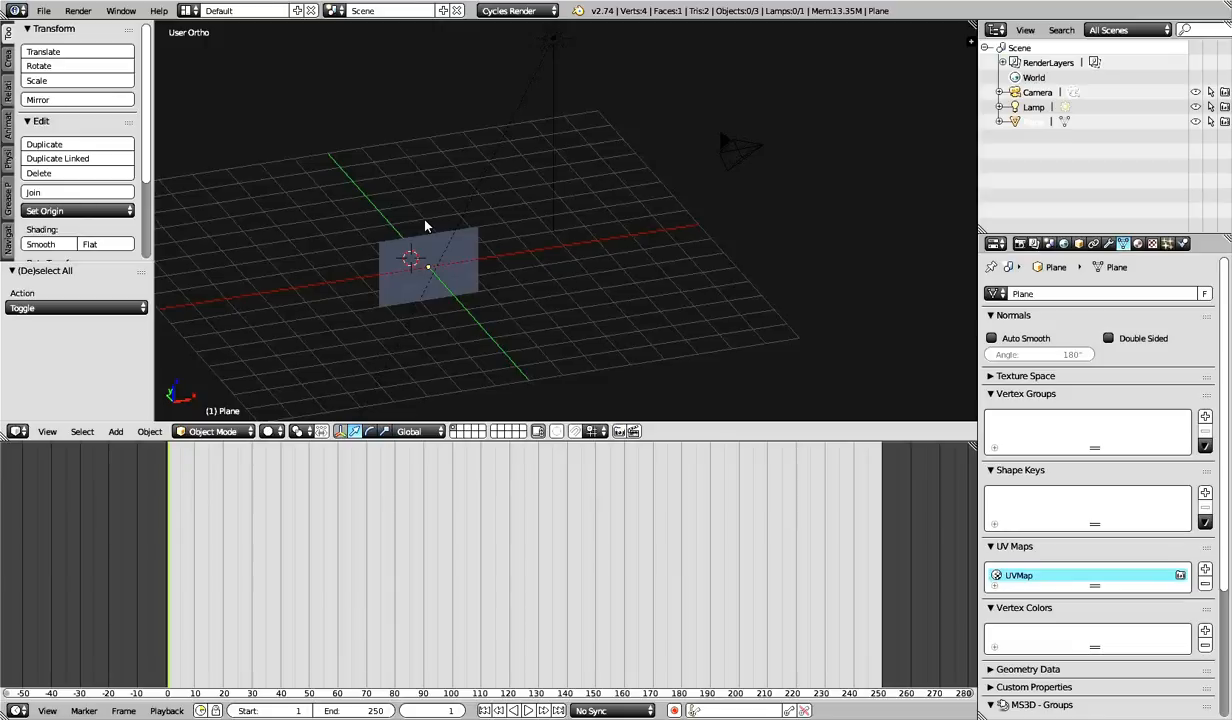
# Select the plane and move it about 1.451 units along the global X axis
pyautogui.rightClick(427, 264)
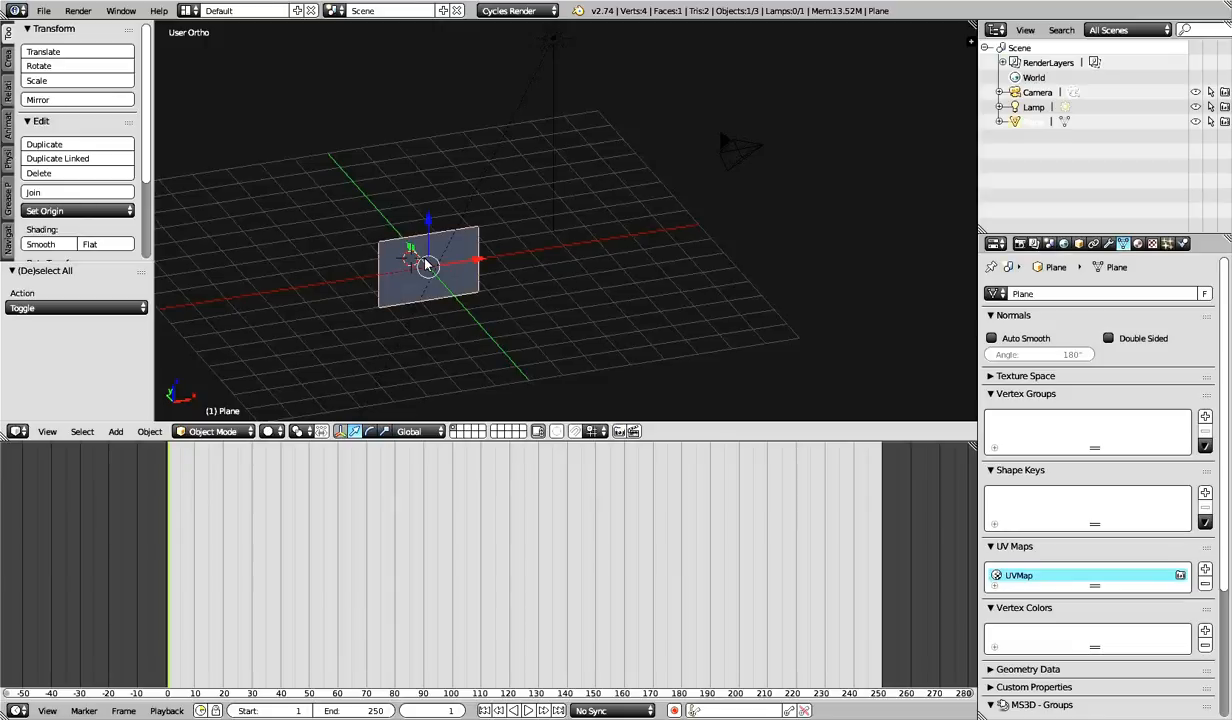
pyautogui.moveTo(427, 264); pyautogui.dragTo(392, 314, button='middle')
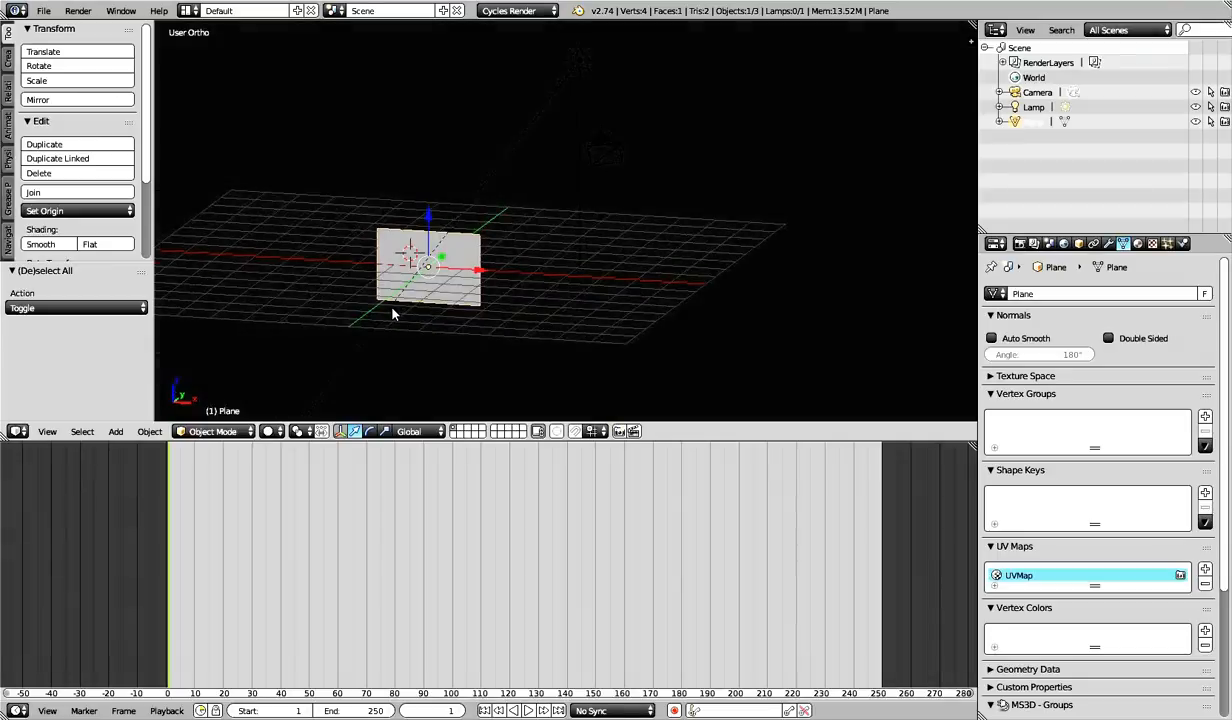
pyautogui.press('g')
pyautogui.press('x')
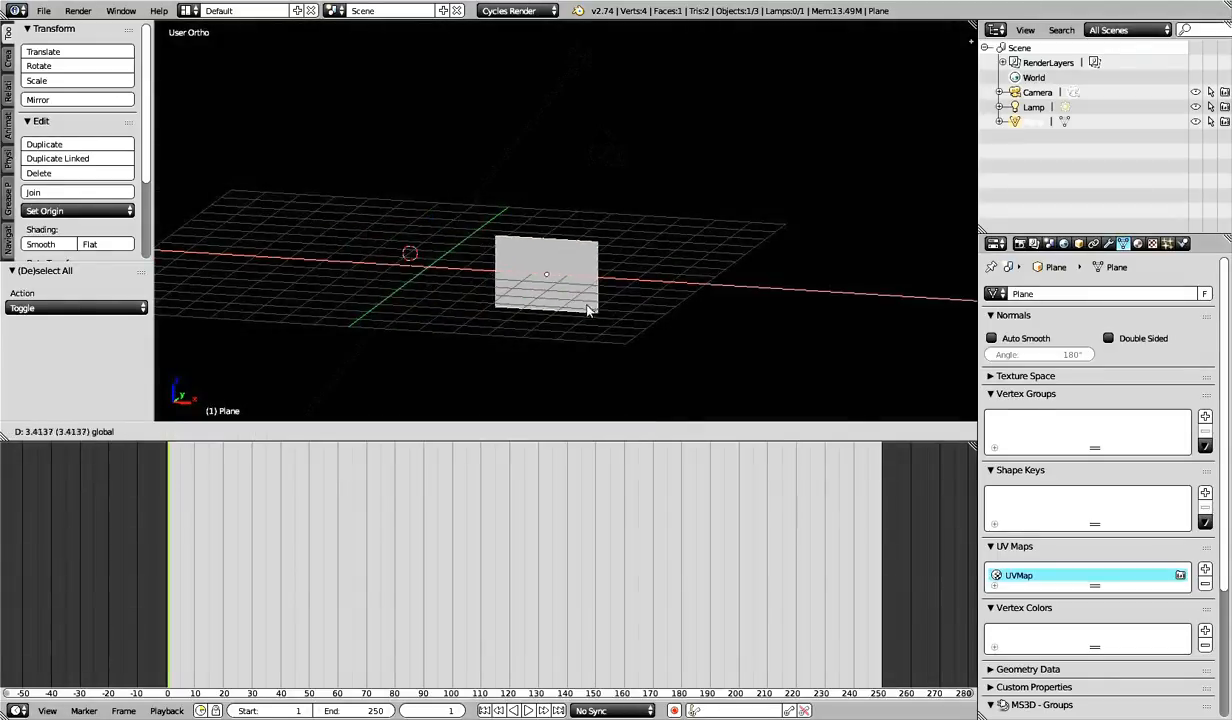
pyautogui.click(527, 307)
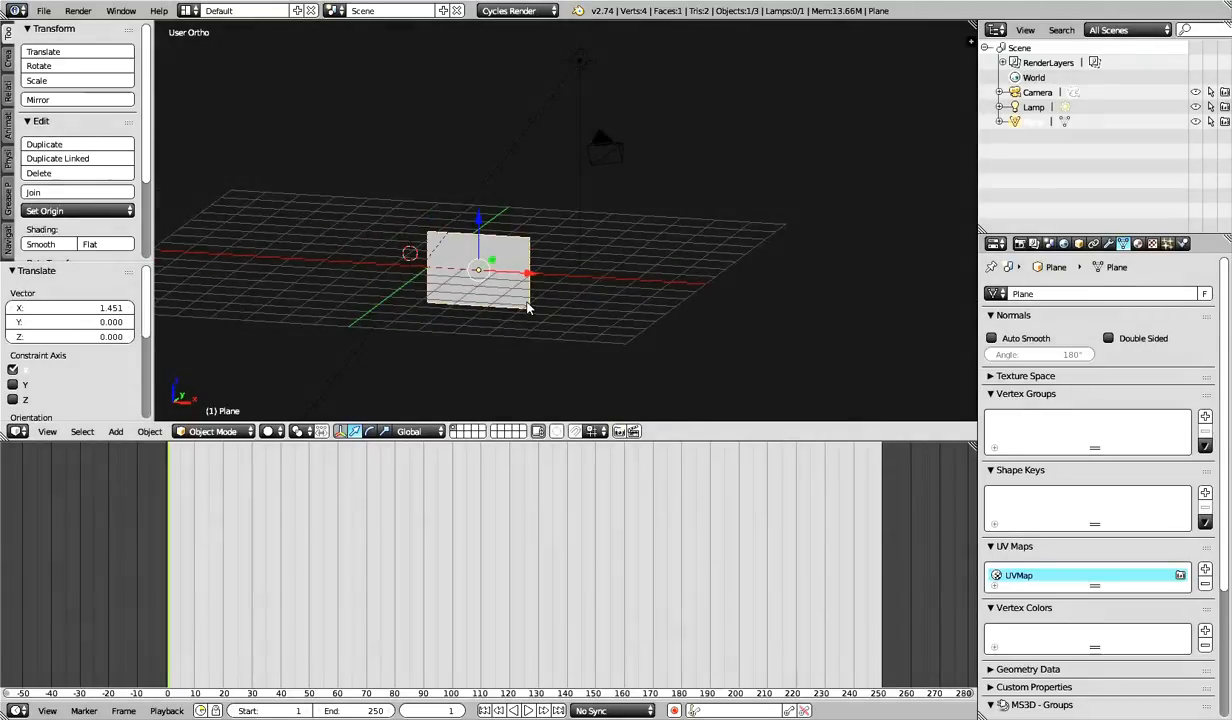
# Orbit around the plane and zoom in and out to examine it from different angles and distances
pyautogui.moveTo(527, 307); pyautogui.dragTo(516, 285, button='middle')
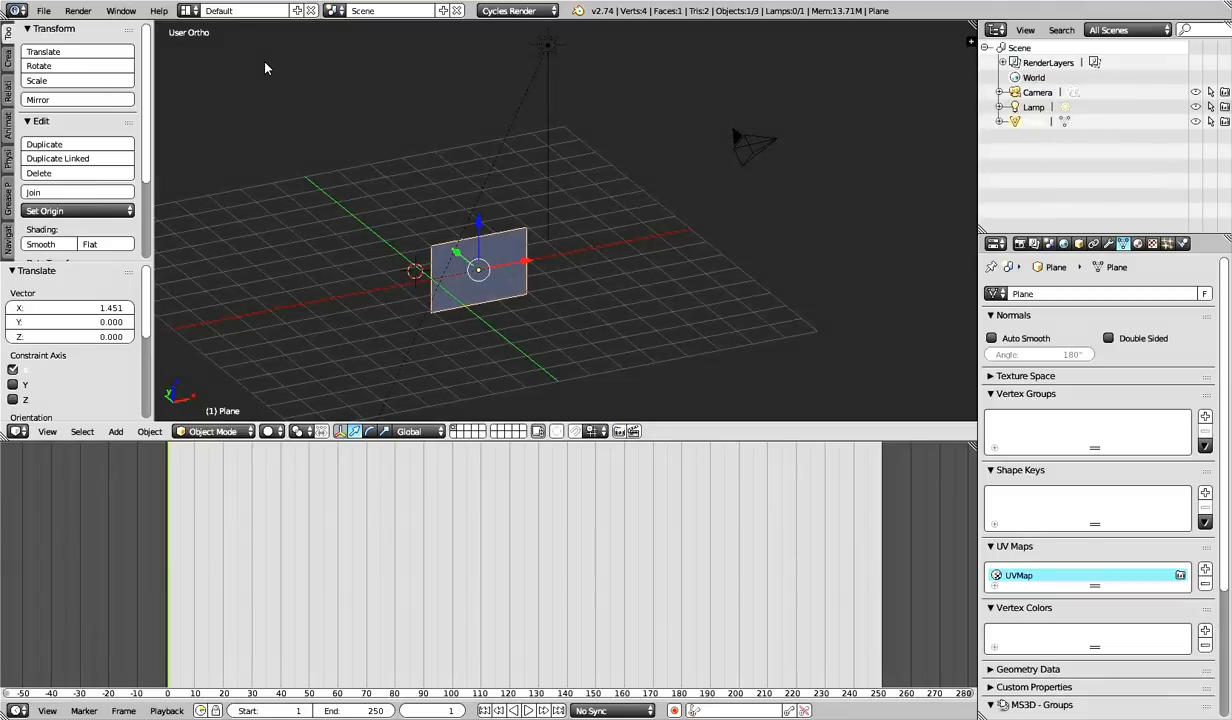
pyautogui.moveTo(424, 288); pyautogui.dragTo(539, 309, button='middle')
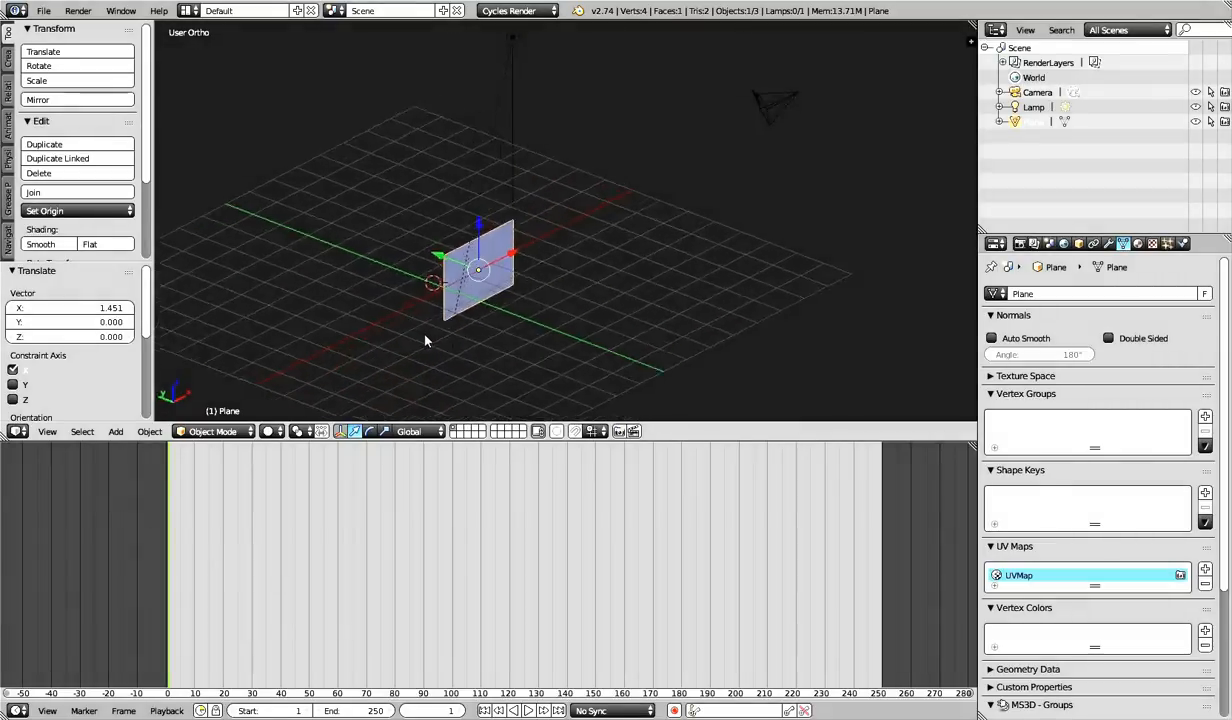
pyautogui.moveTo(425, 341); pyautogui.dragTo(390, 338, button='middle')
pyautogui.scroll(5, 523, 311)
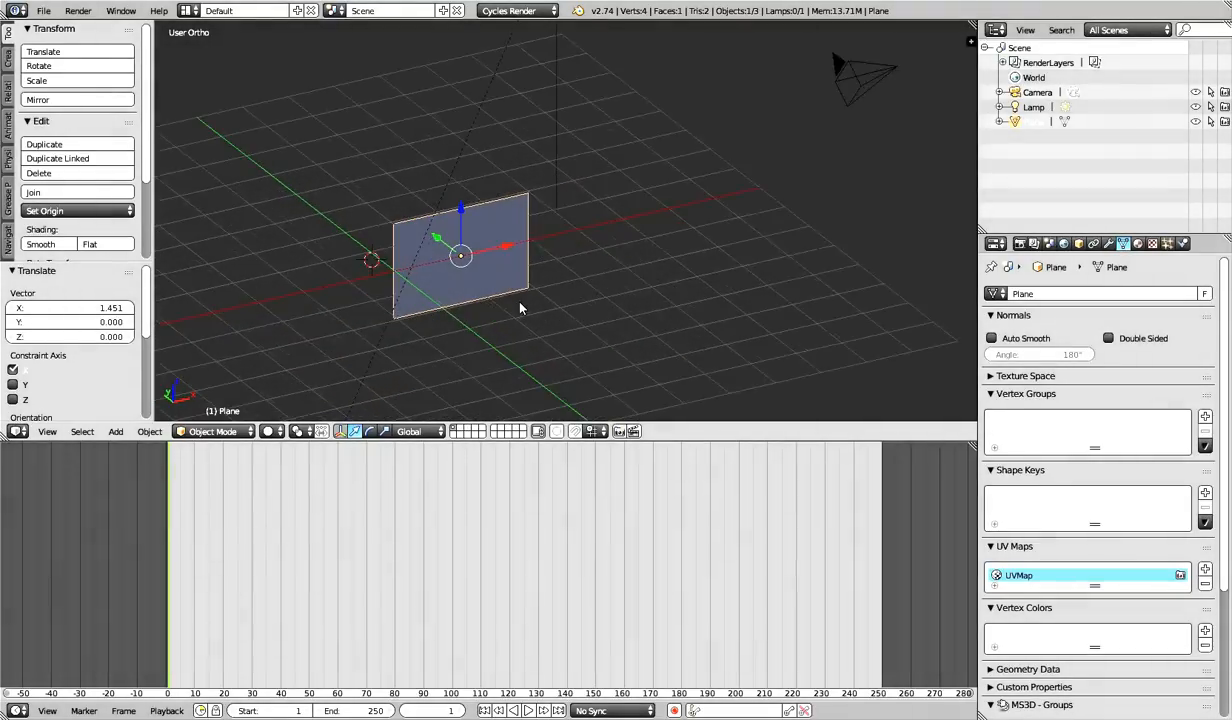
pyautogui.scroll(-8, 527, 319)
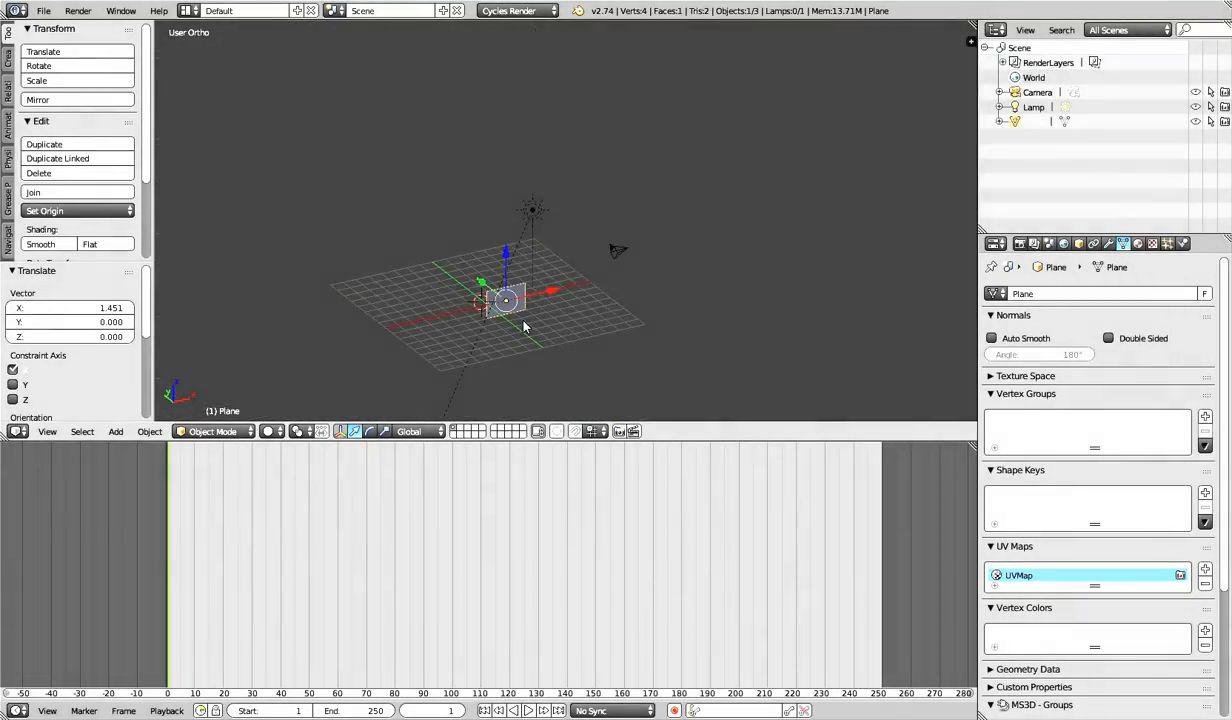
pyautogui.scroll(6, 523, 326)
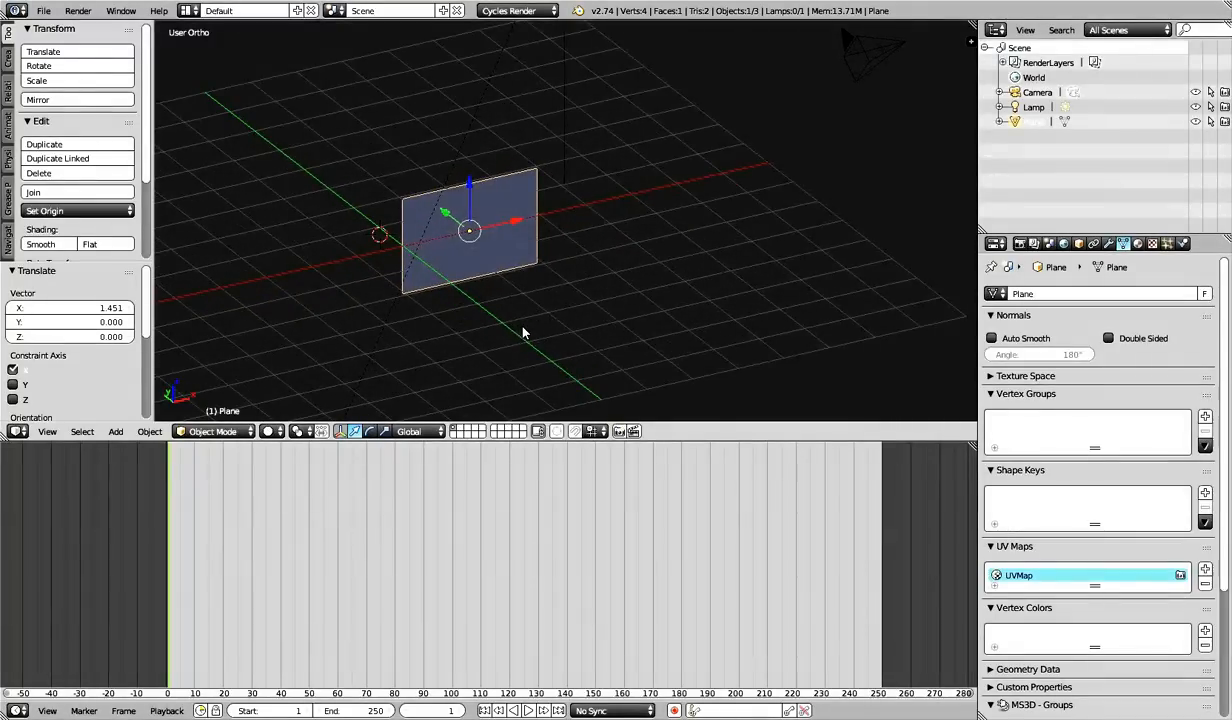
pyautogui.moveTo(575, 328); pyautogui.dragTo(506, 272, button='middle')
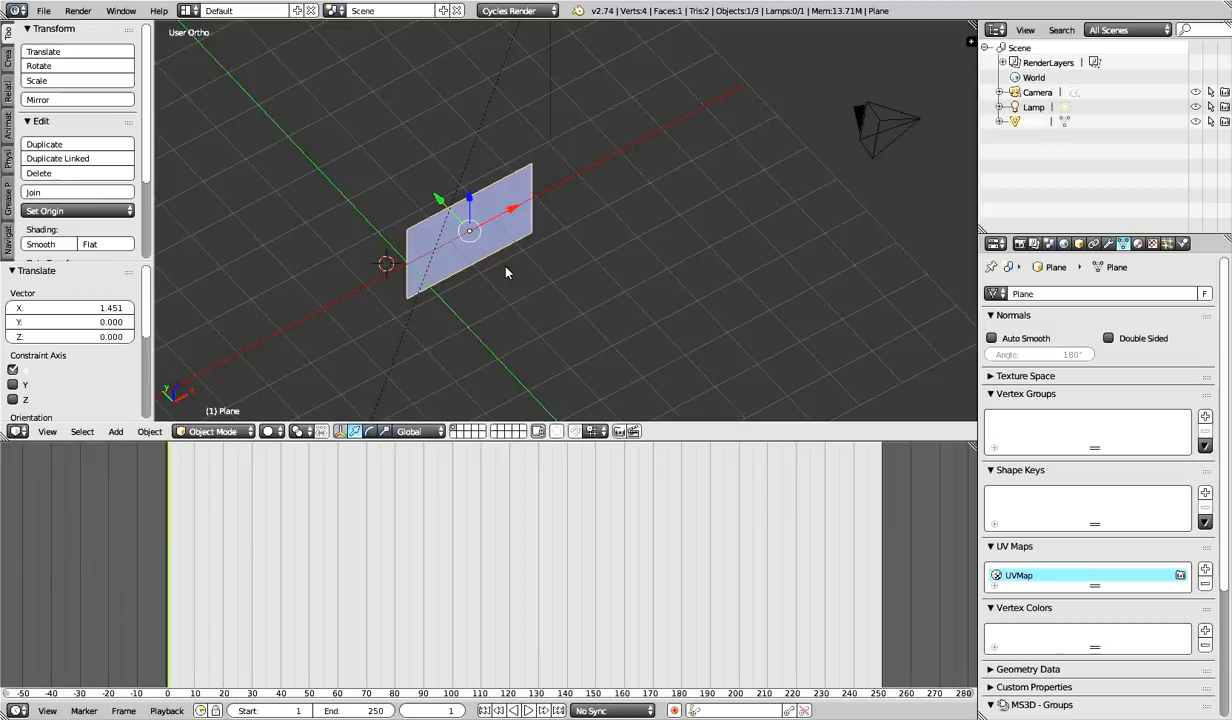
pyautogui.moveTo(506, 271); pyautogui.dragTo(435, 215, button='middle')
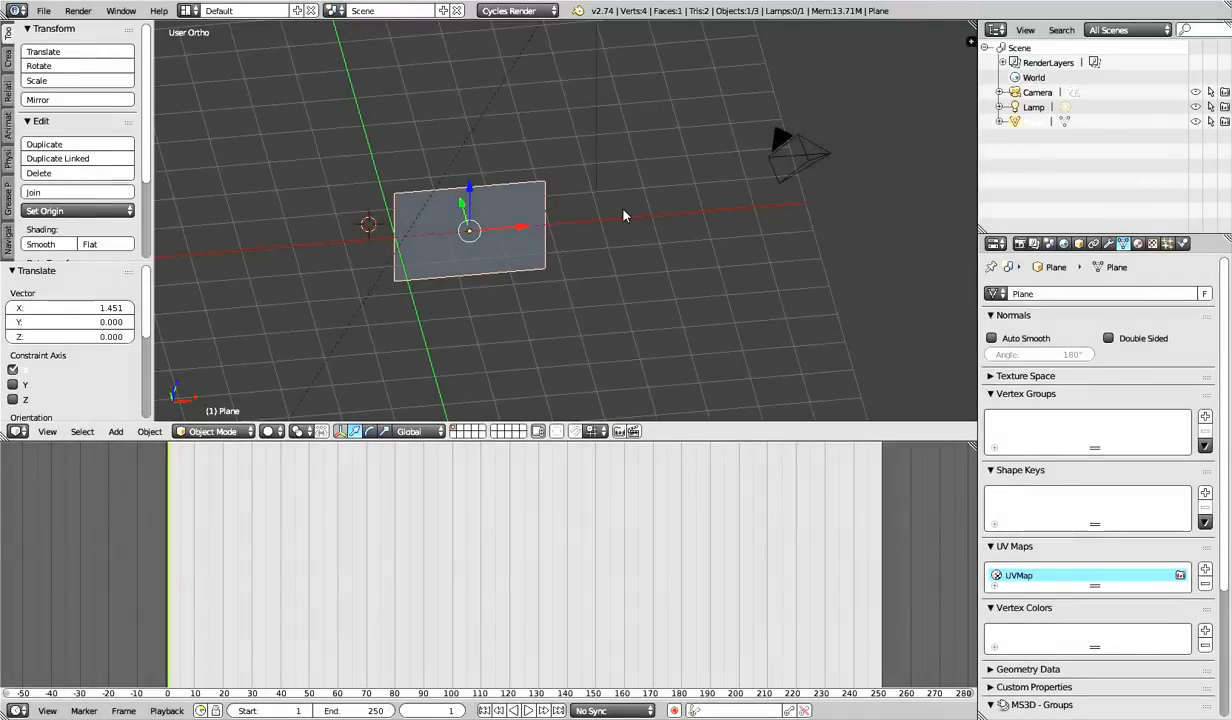
pyautogui.moveTo(624, 210); pyautogui.dragTo(576, 204, button='middle')
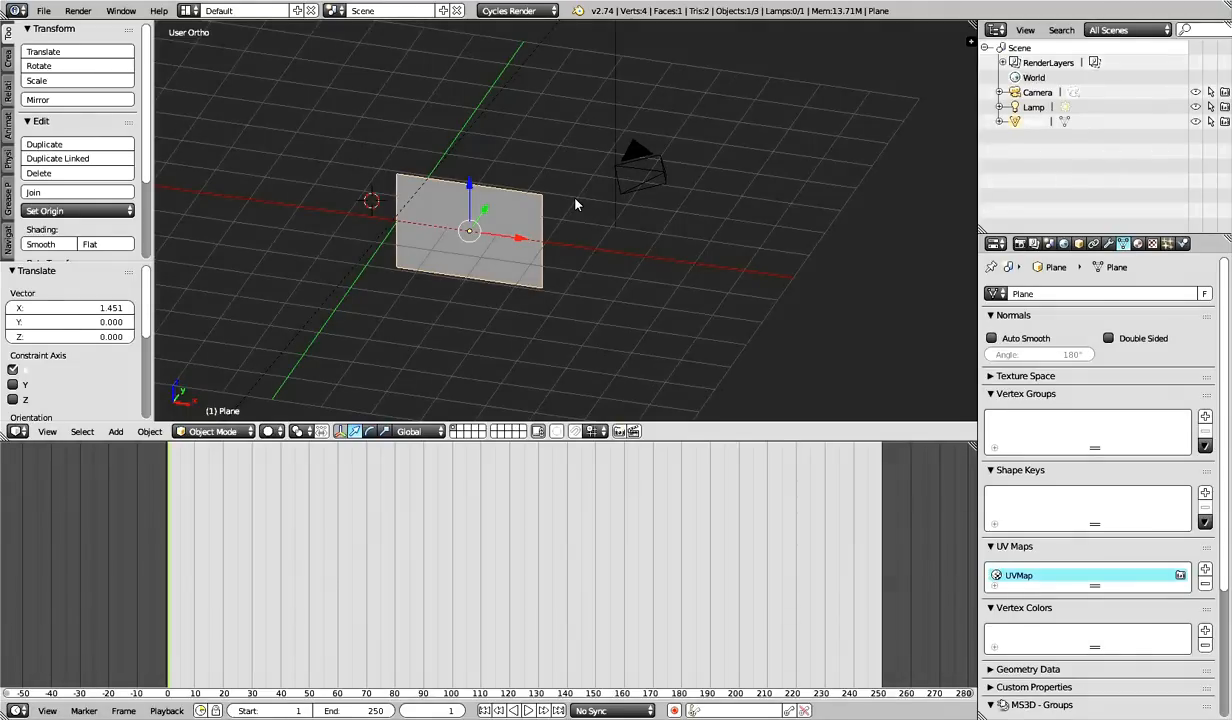
pyautogui.moveTo(575, 204); pyautogui.dragTo(593, 328, button='middle')
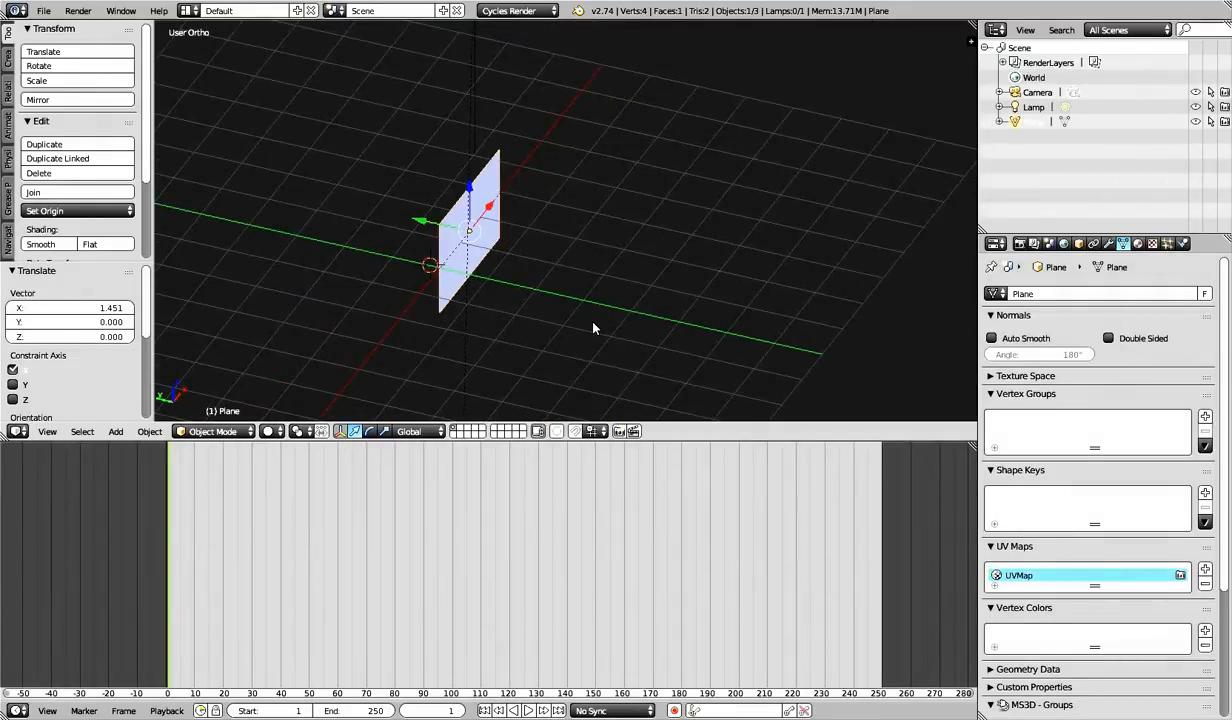
pyautogui.scroll(5, 503, 289)
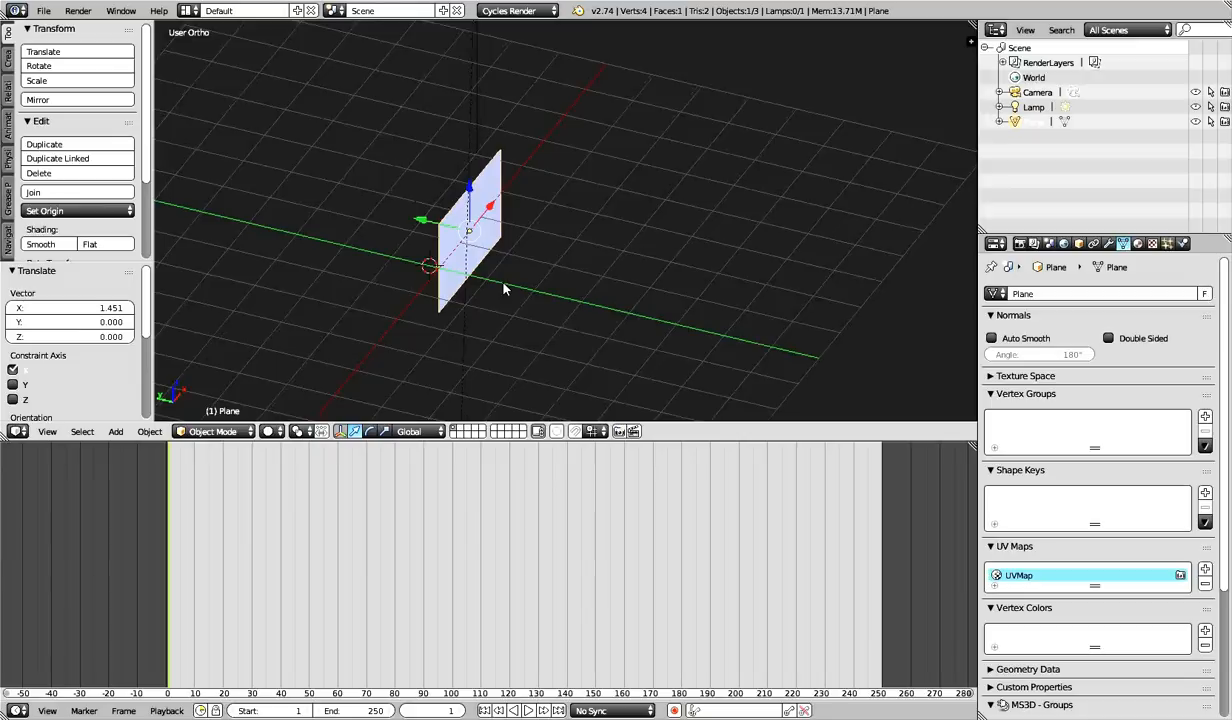
pyautogui.scroll(-6, 503, 289)
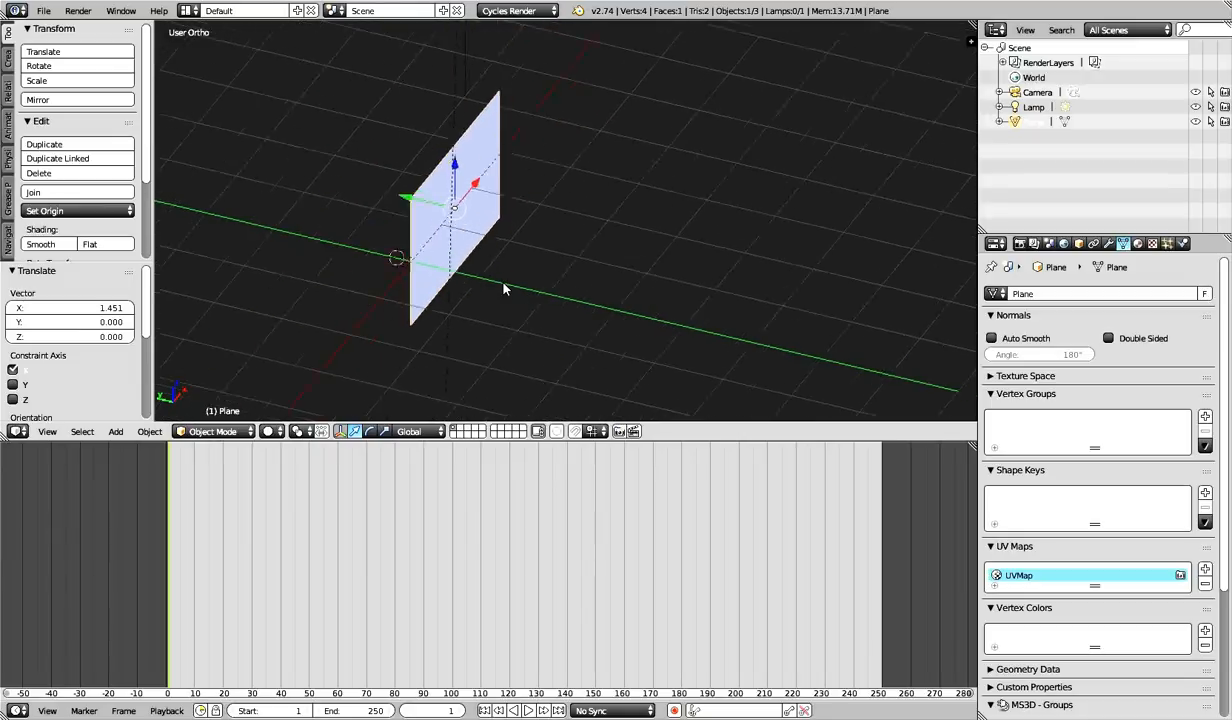
pyautogui.moveTo(503, 289); pyautogui.dragTo(580, 272, button='middle')
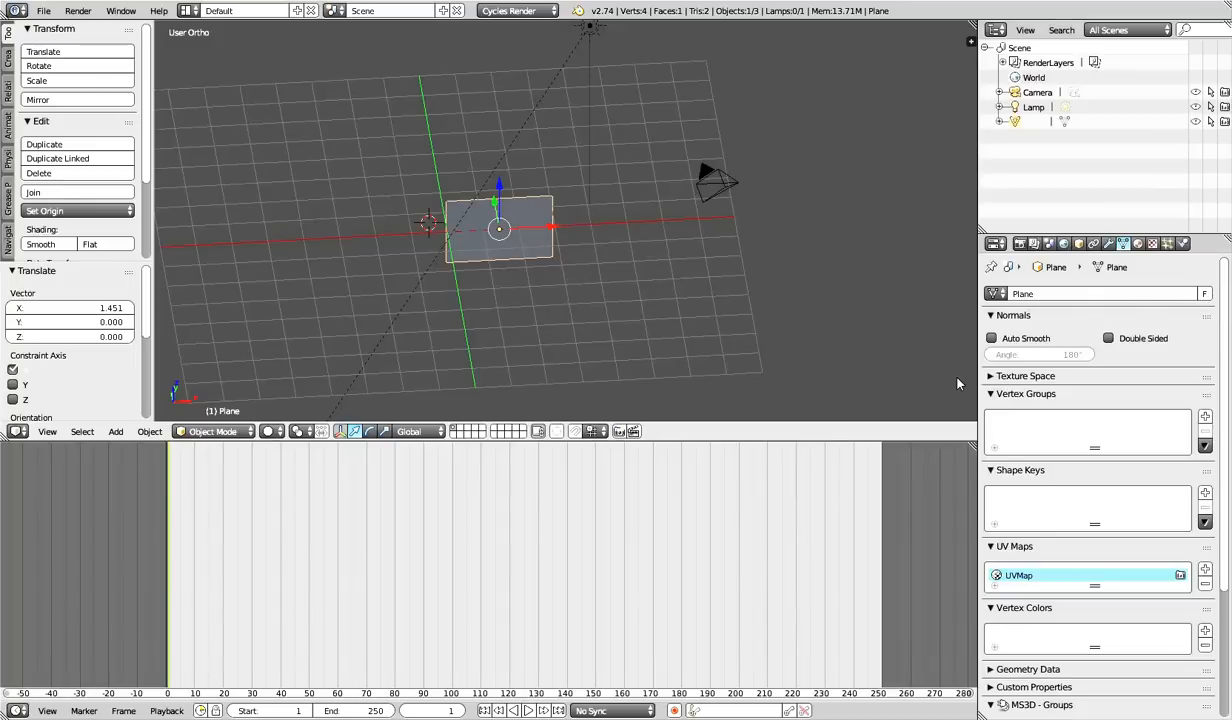
# Pan and orbit the 3D view around the plane and look at the scene in the top orthographic view
pyautogui.keyDown('shift'); pyautogui.moveTo(570, 319); pyautogui.dragTo(642, 320, button='middle'); pyautogui.keyUp('shift')
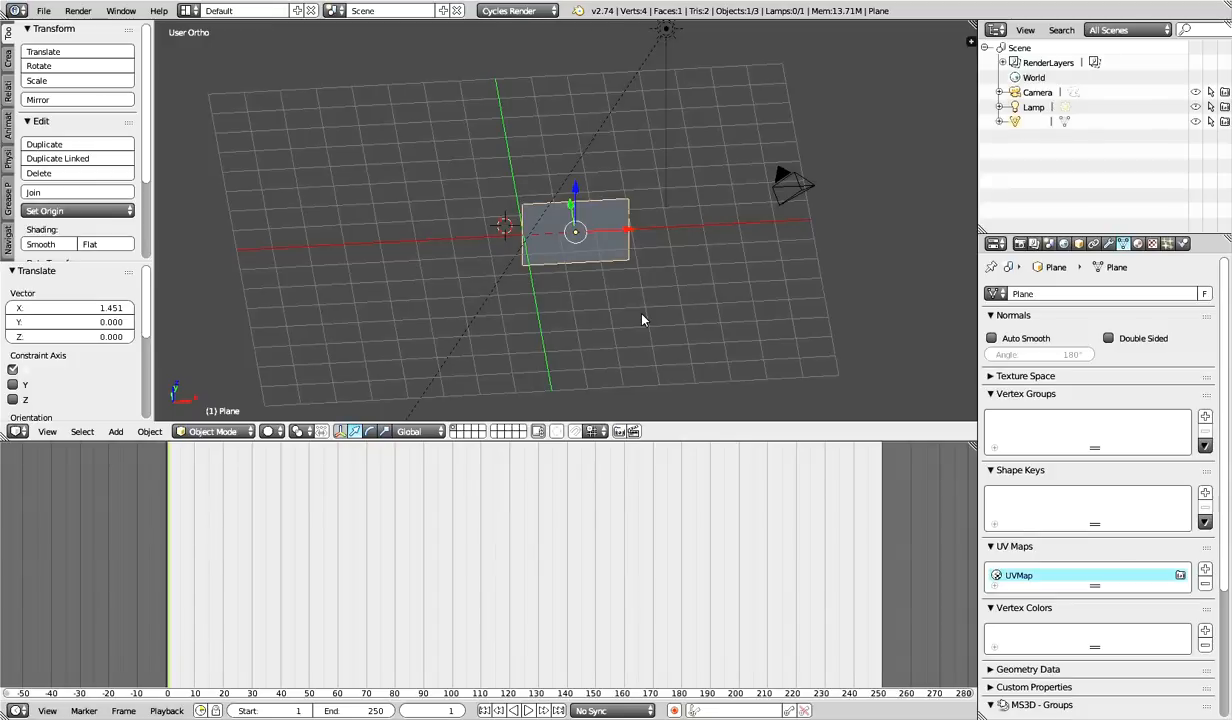
pyautogui.keyDown('shift'); pyautogui.moveTo(642, 320); pyautogui.dragTo(594, 302, button='middle'); pyautogui.keyUp('shift')
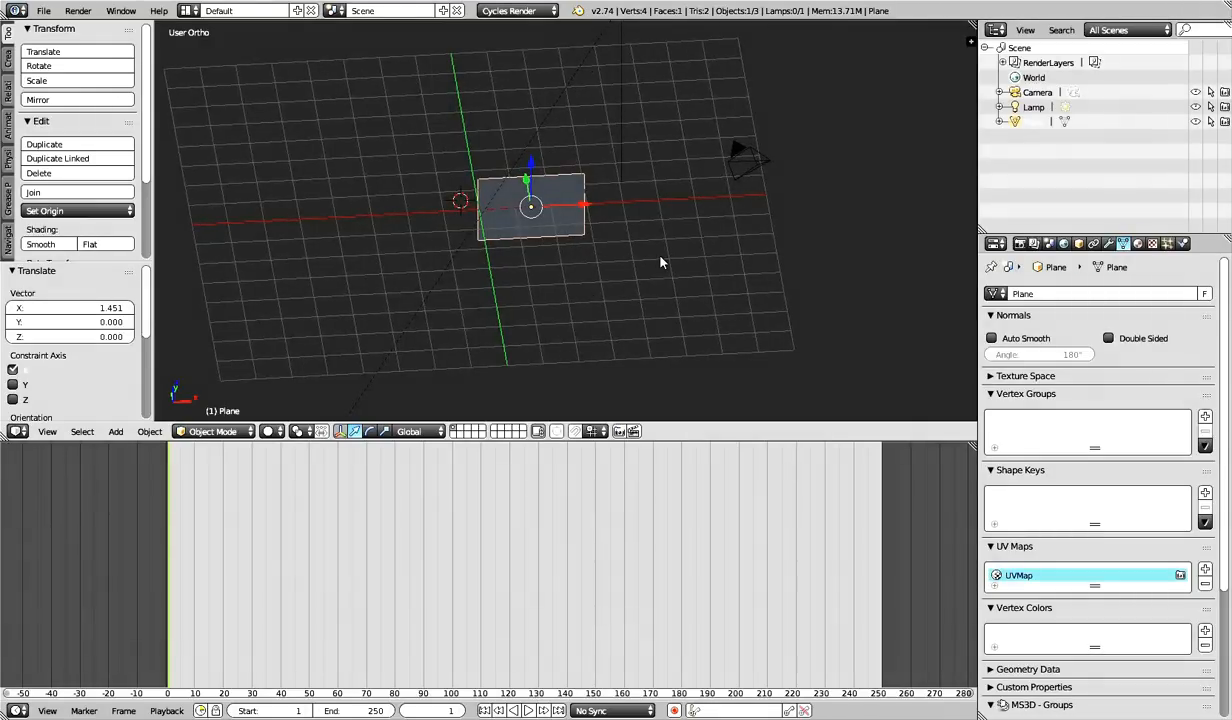
pyautogui.moveTo(660, 262); pyautogui.dragTo(703, 284, button='middle')
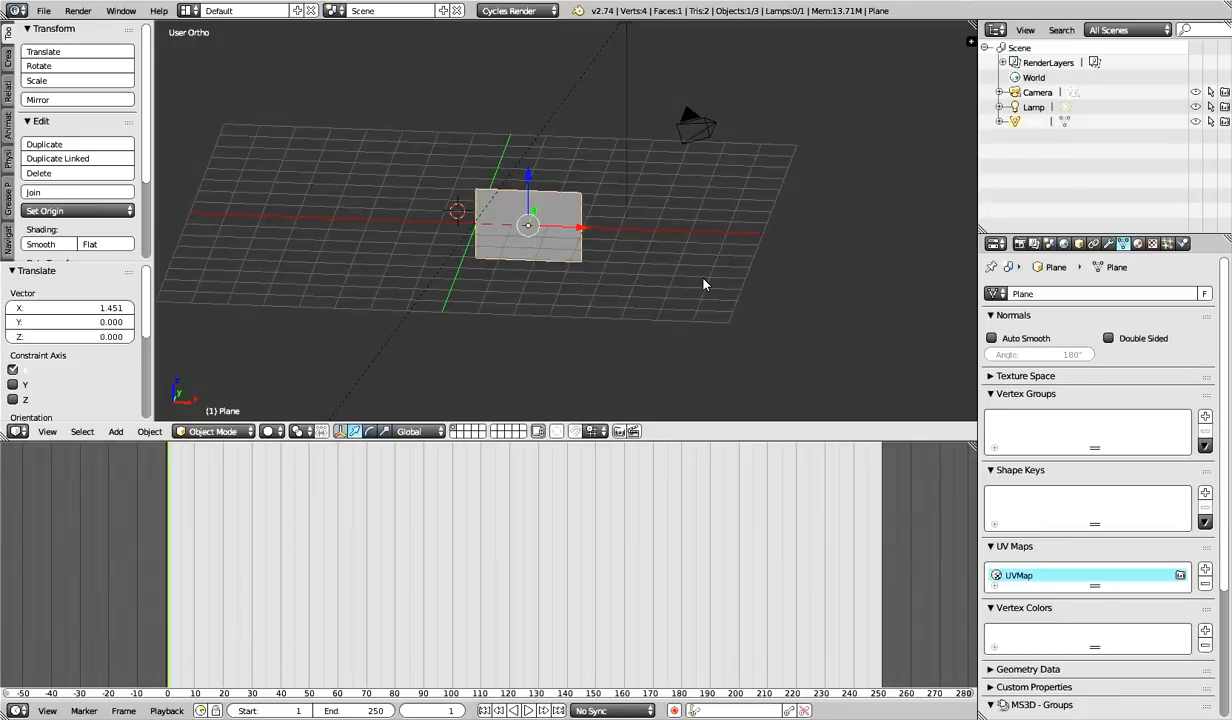
pyautogui.click(186, 16)
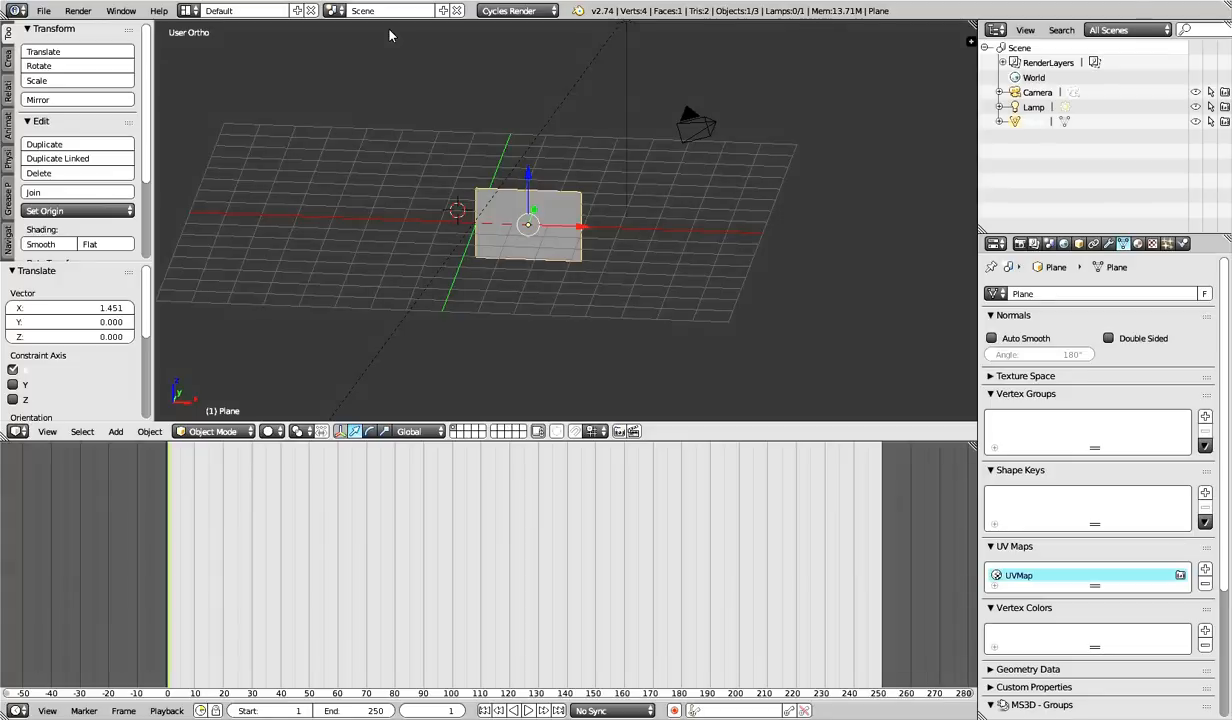
pyautogui.moveTo(390, 36); pyautogui.dragTo(440, 159, button='middle')
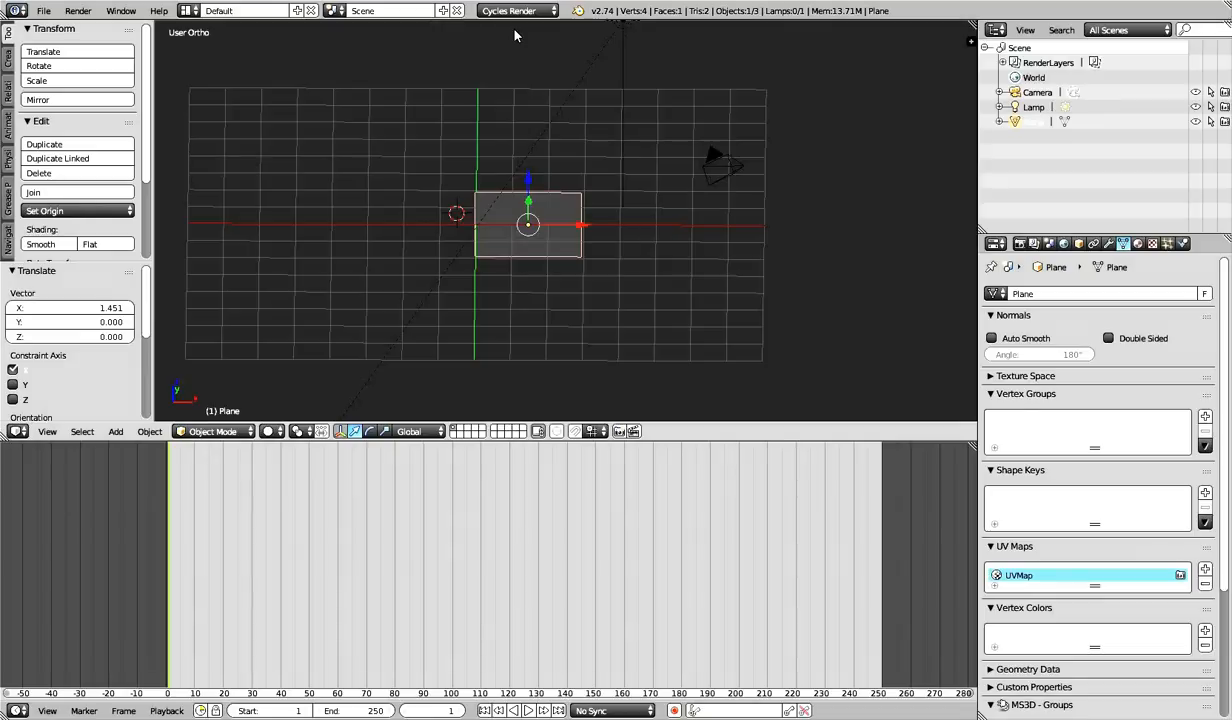
pyautogui.moveTo(512, 34); pyautogui.dragTo(429, 324, button='middle')
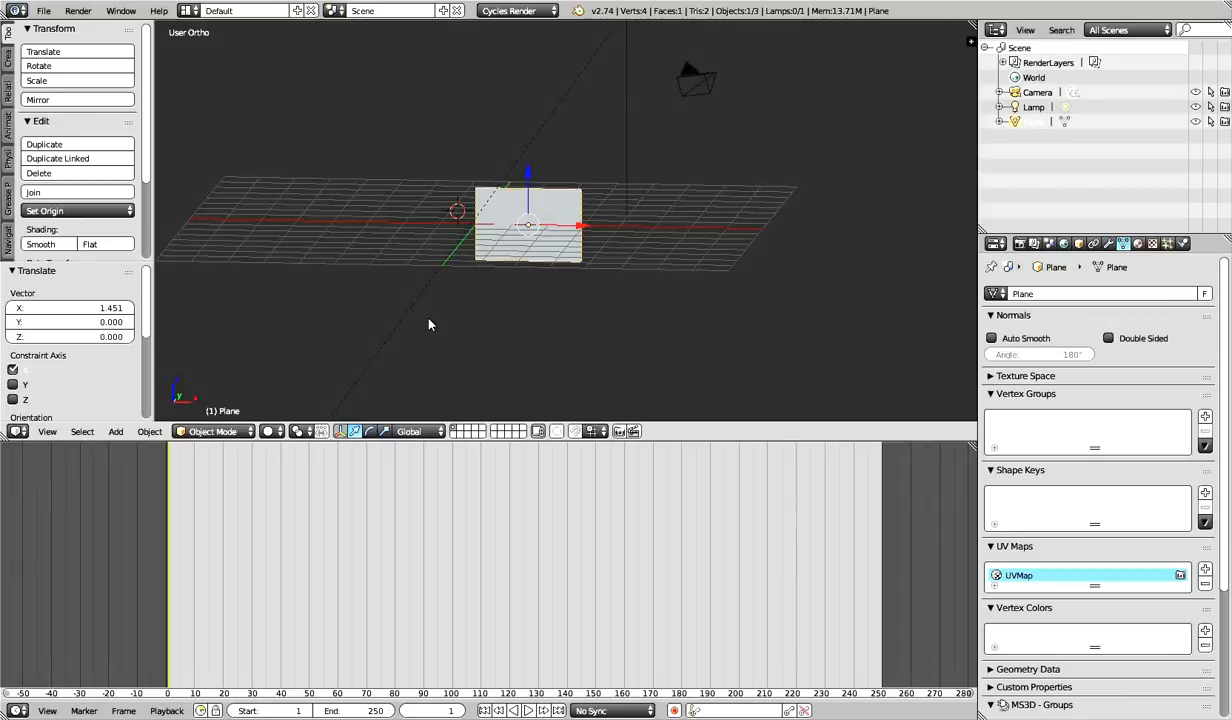
pyautogui.press('KP_7')
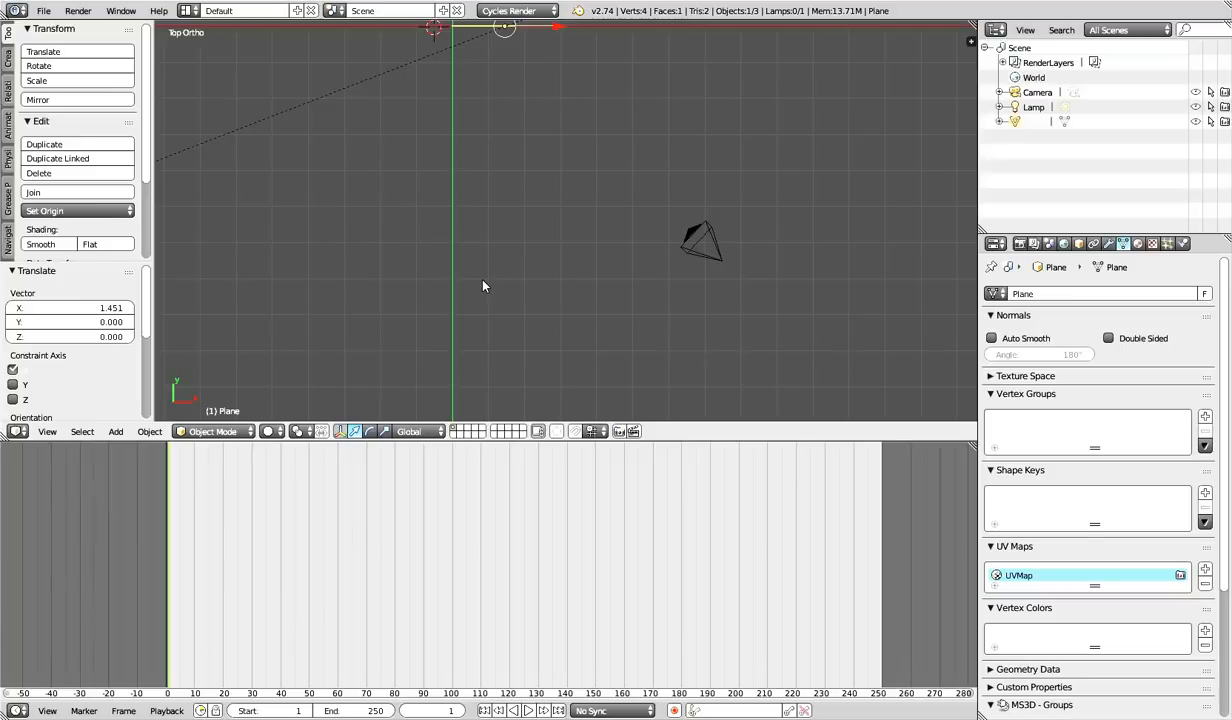
pyautogui.moveTo(483, 286); pyautogui.dragTo(570, 288, button='middle')
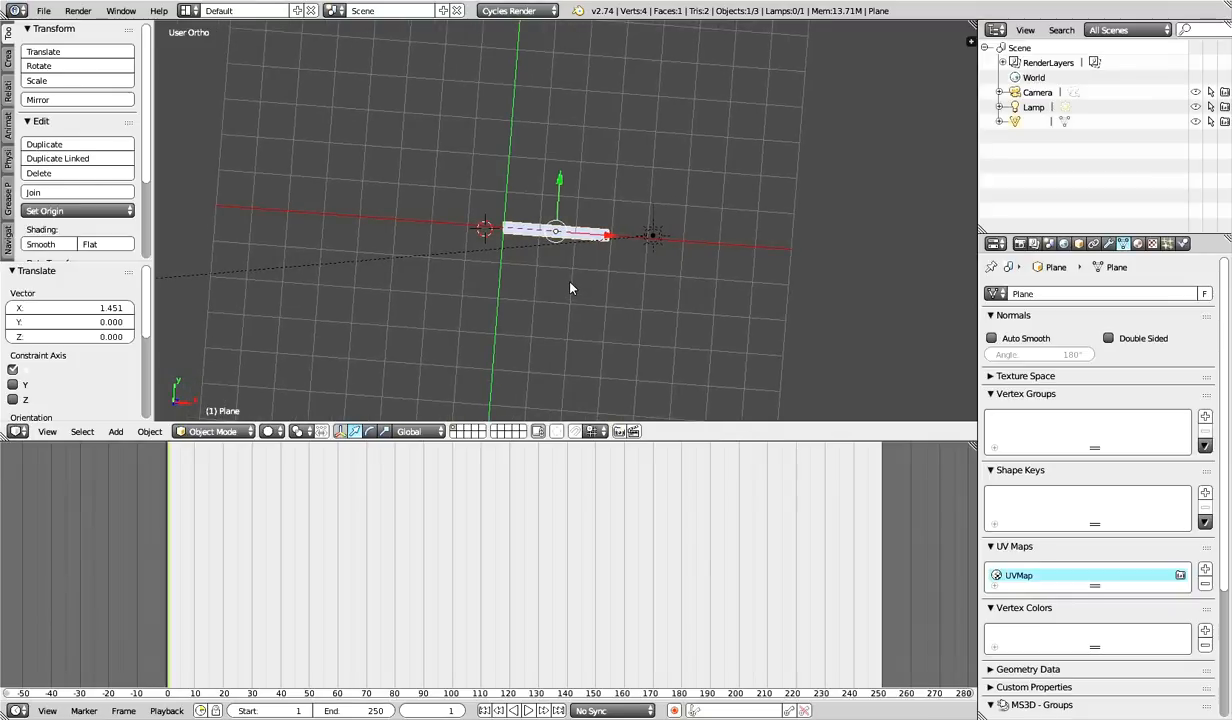
# Examine the plane in the bottom, front, back, right and left orthographic views, finishing in the front view
pyautogui.press('ctrl+KP_7')
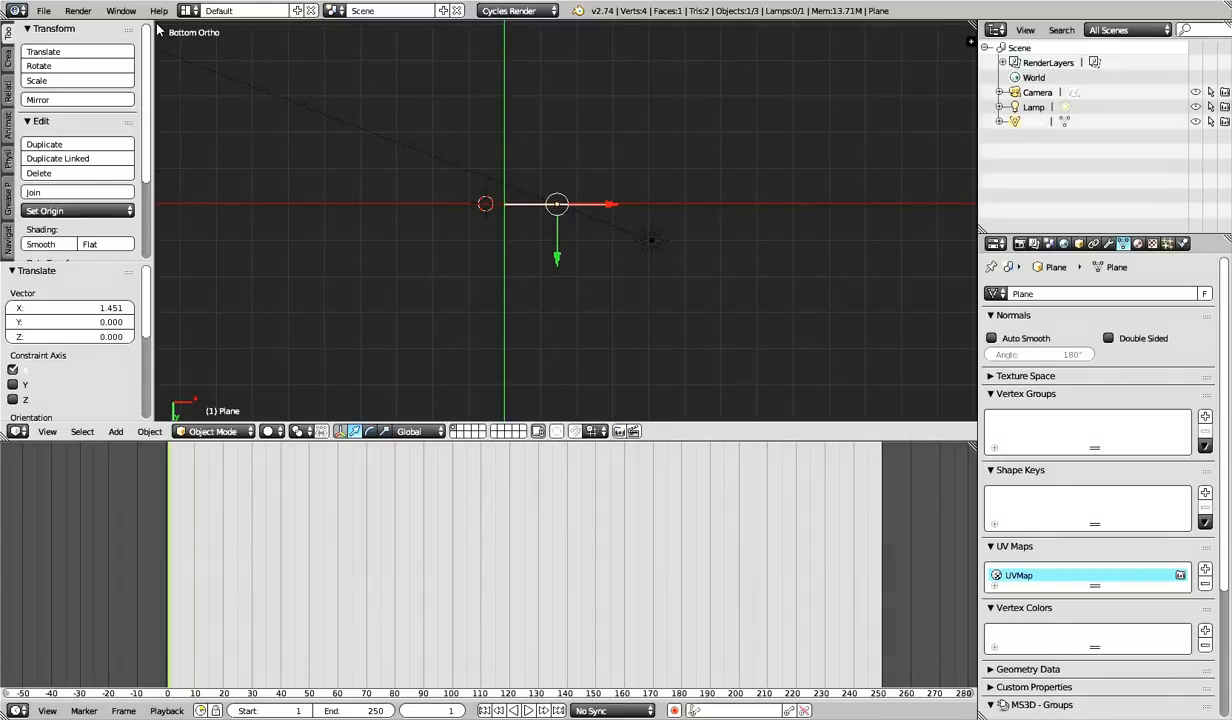
pyautogui.moveTo(440, 230); pyautogui.dragTo(505, 253, button='middle')
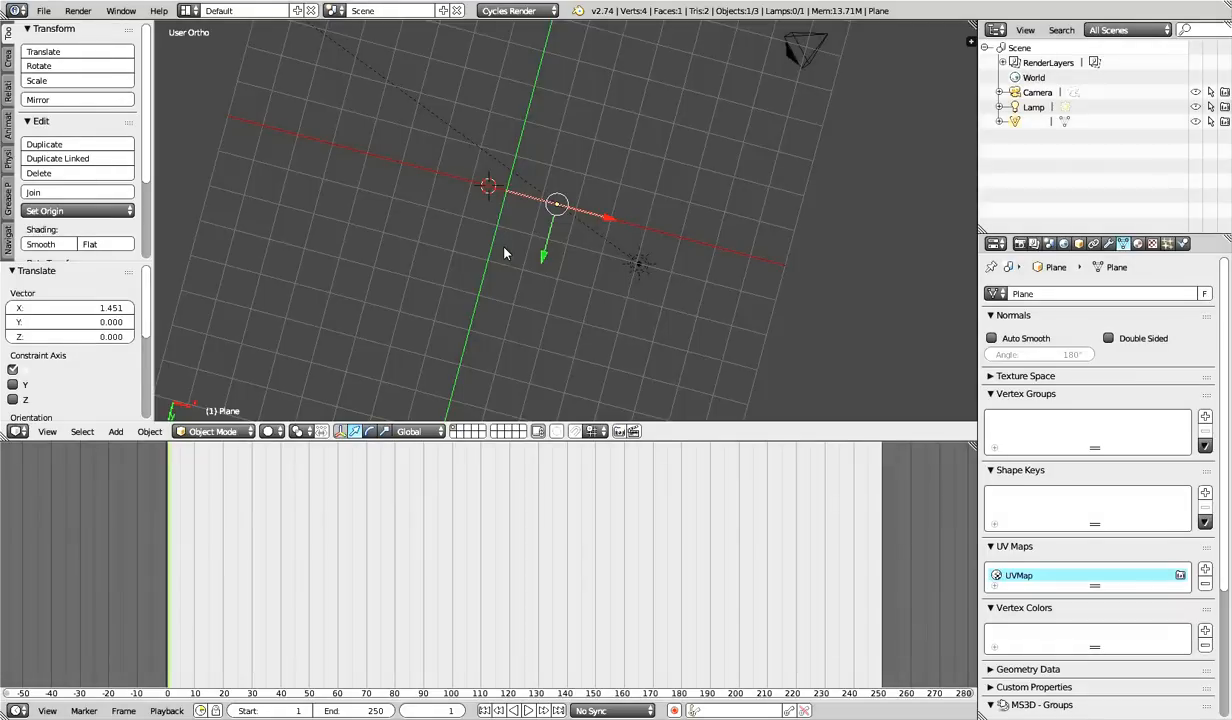
pyautogui.moveTo(504, 253); pyautogui.dragTo(272, 265, button='middle')
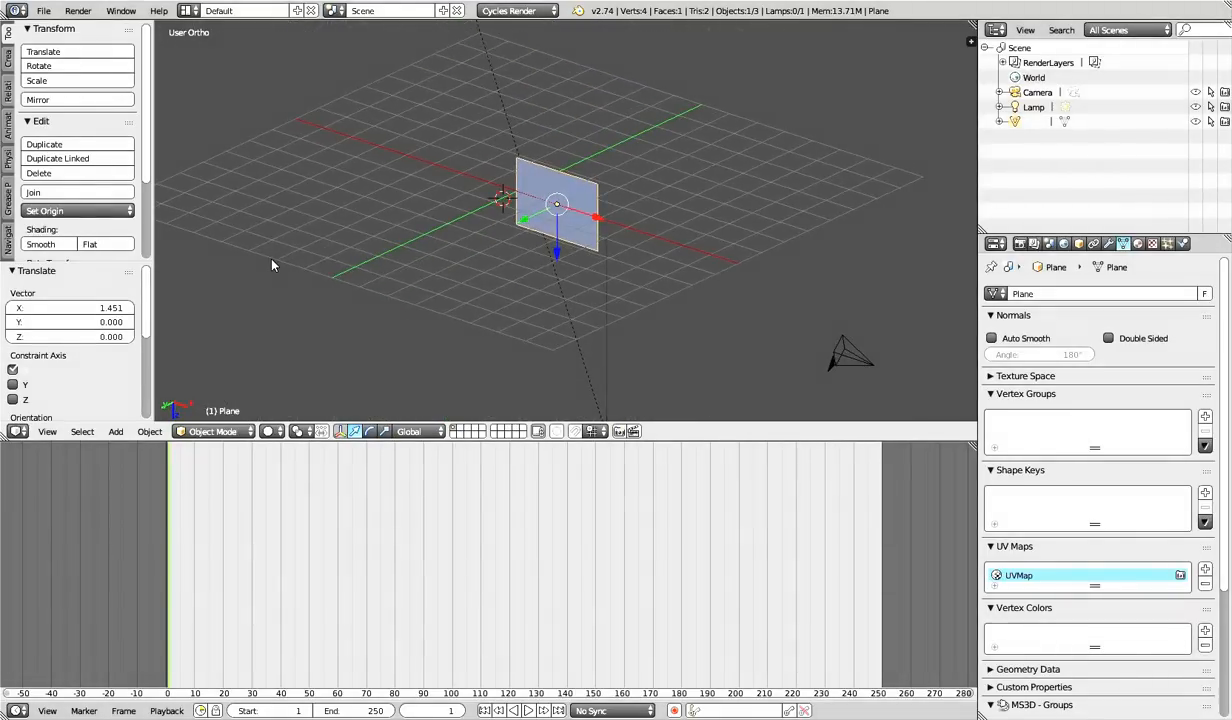
pyautogui.press('KP_1')
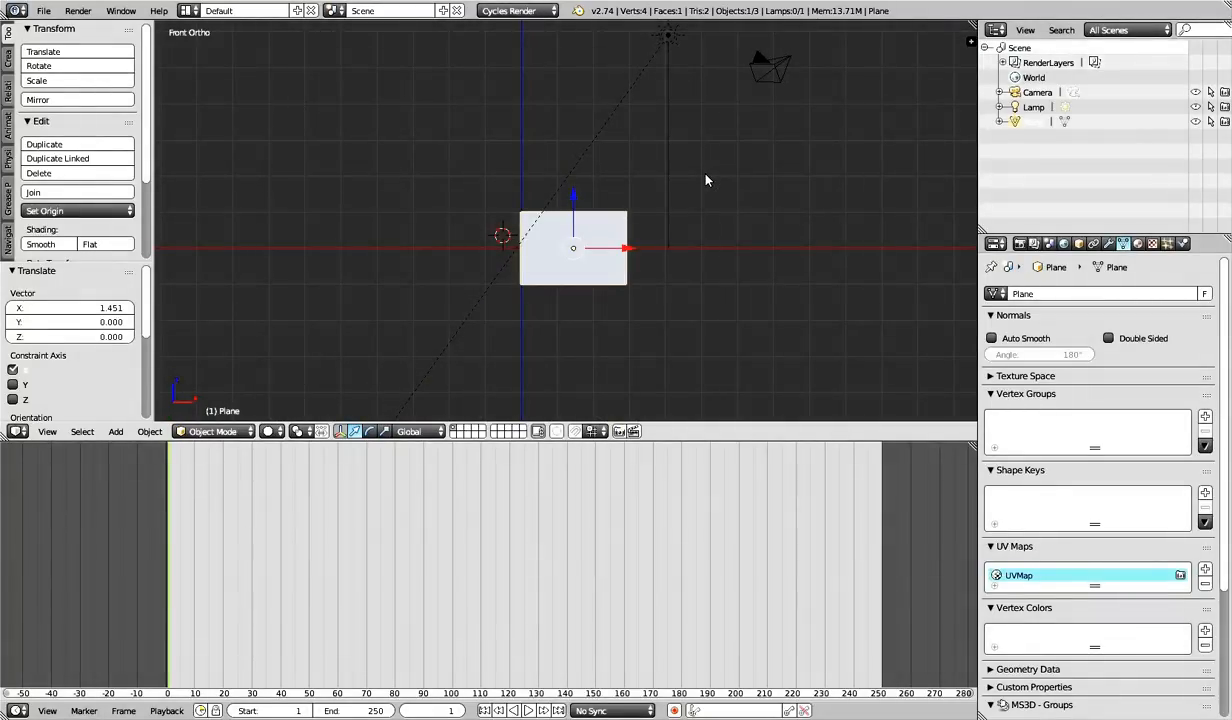
pyautogui.press('ctrl+KP_1')
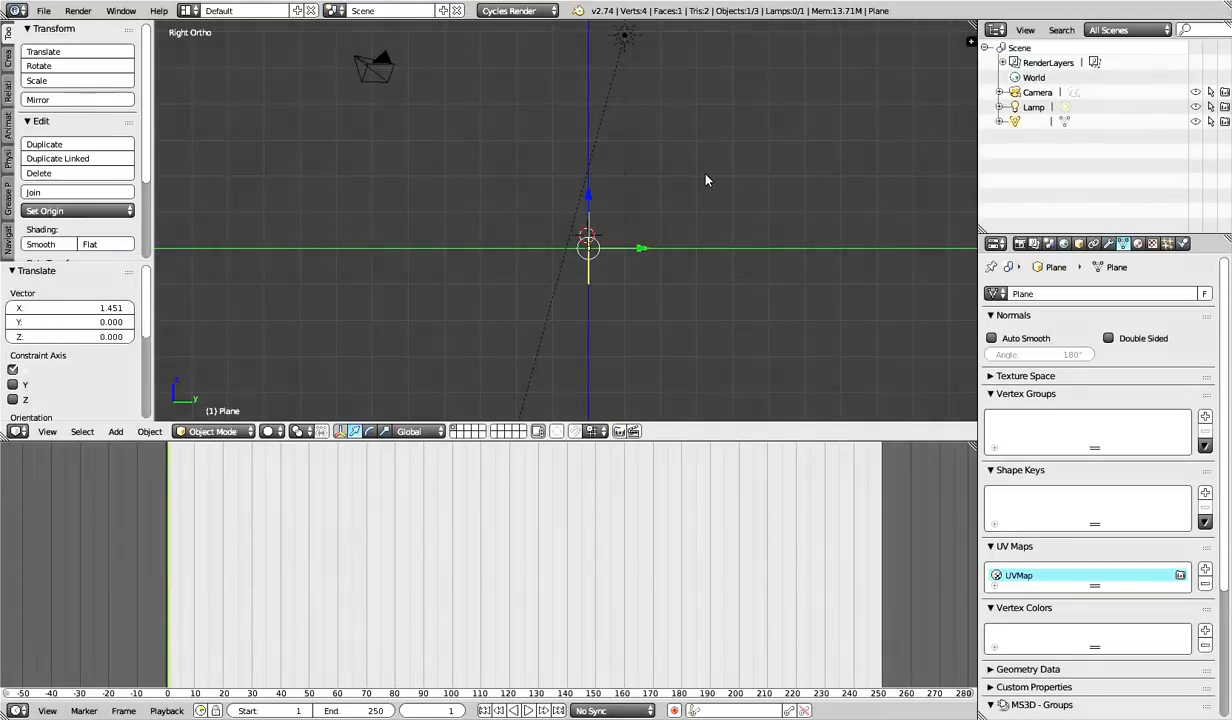
pyautogui.press('ctrl+KP_3')
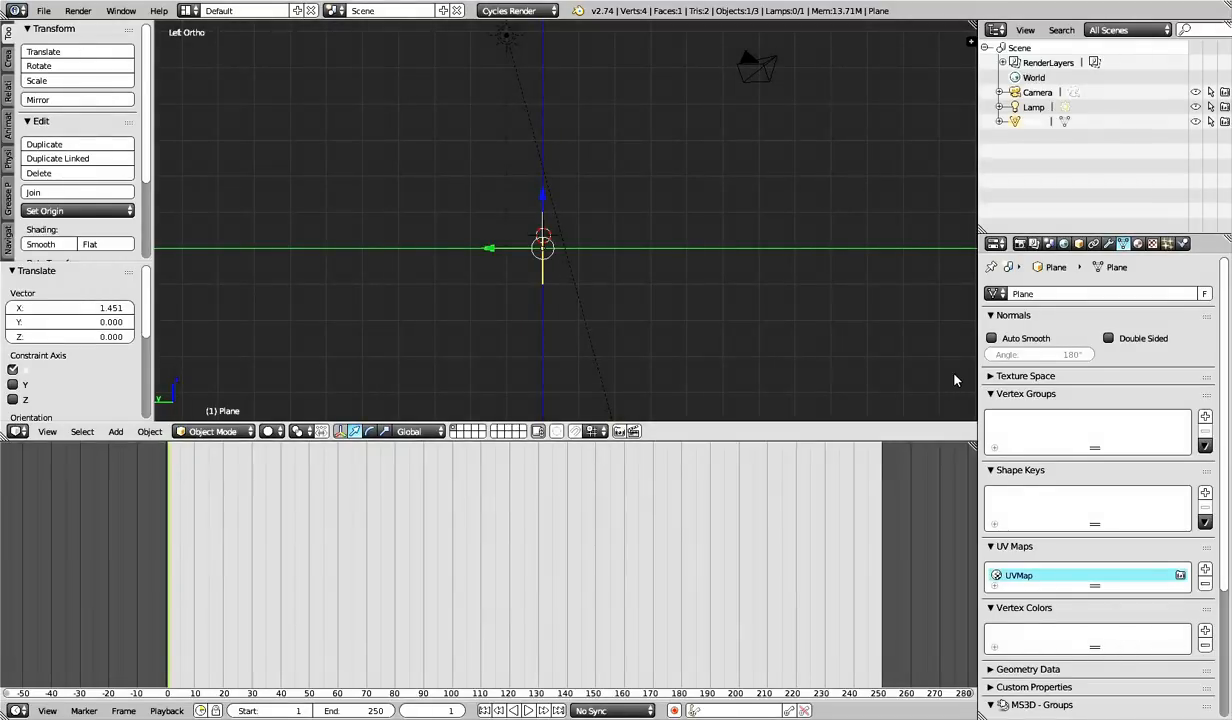
pyautogui.scroll(-4, 610, 275)
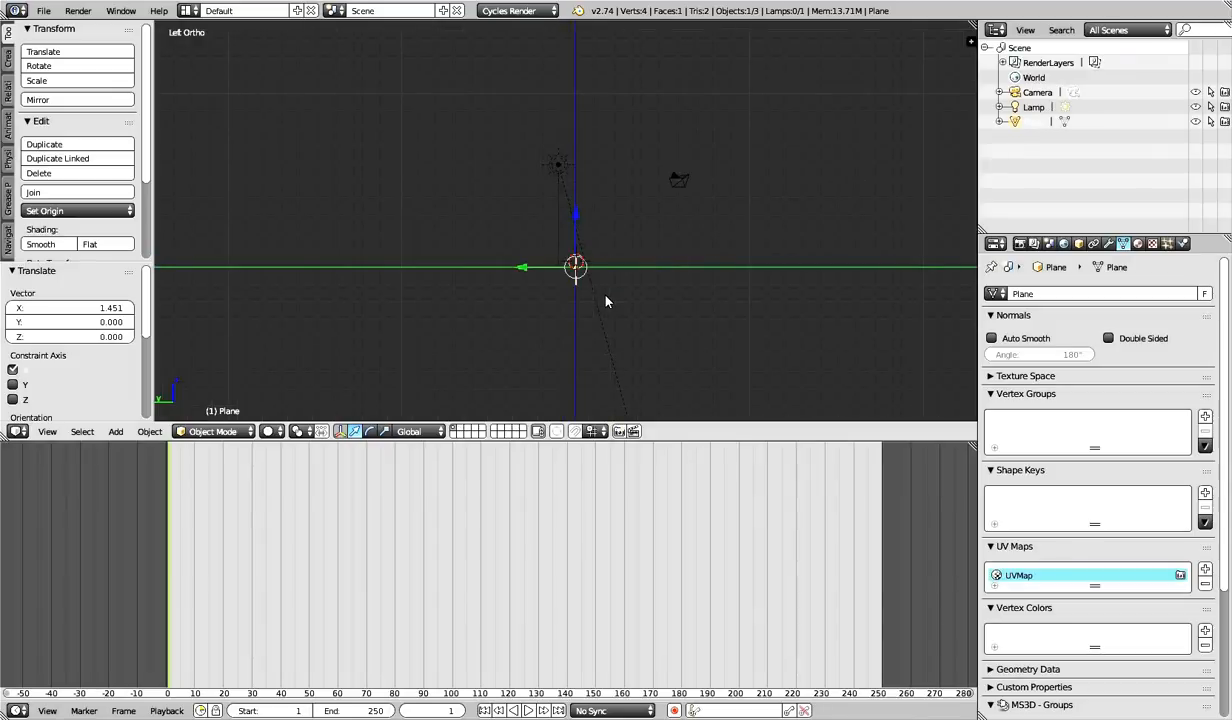
pyautogui.scroll(5, 602, 305)
pyautogui.press('KP_1')
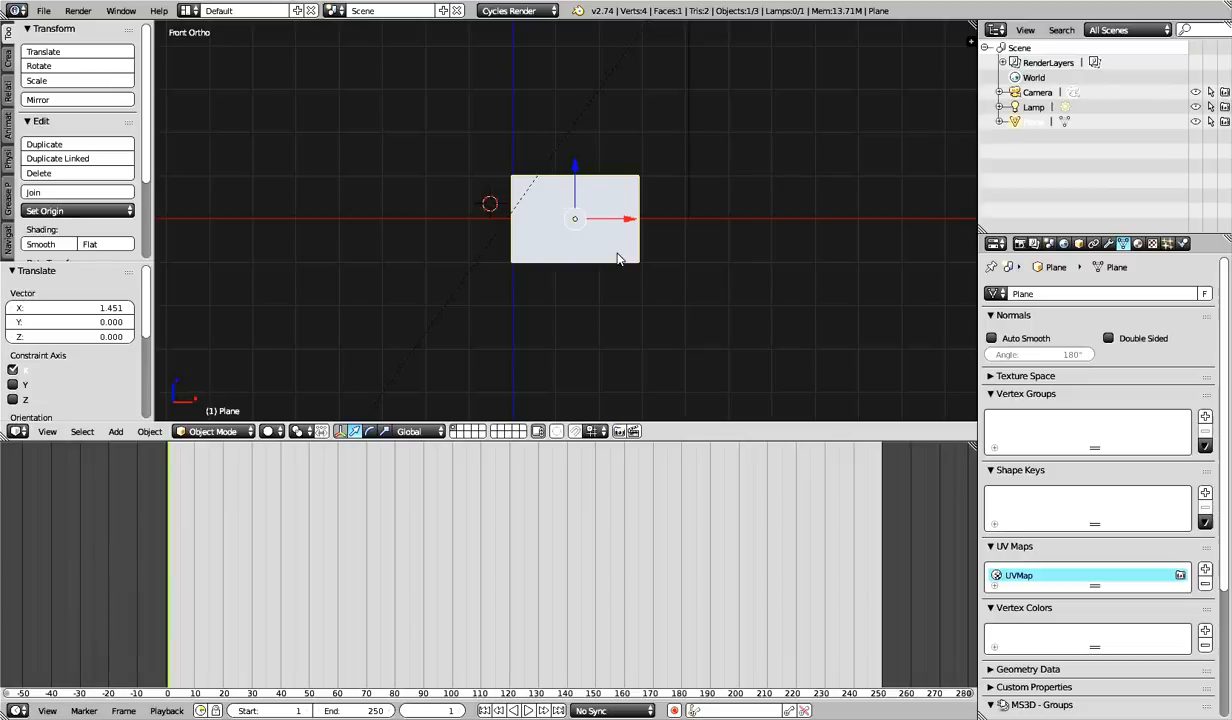
# Switch the 3D view to perspective projection, then orbit and zoom around the plane to examine its depth
pyautogui.press('KP_5')
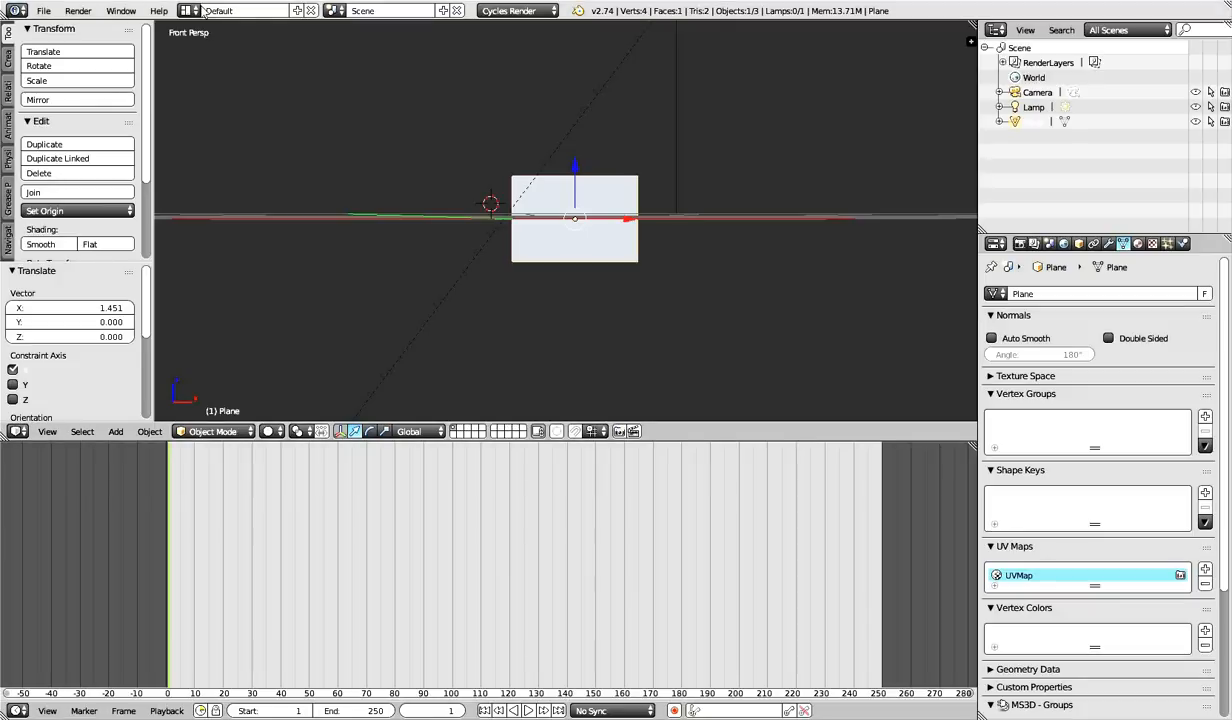
pyautogui.moveTo(660, 173); pyautogui.dragTo(585, 211, button='middle')
pyautogui.scroll(-4, 585, 211)
pyautogui.scroll(8, 585, 211)
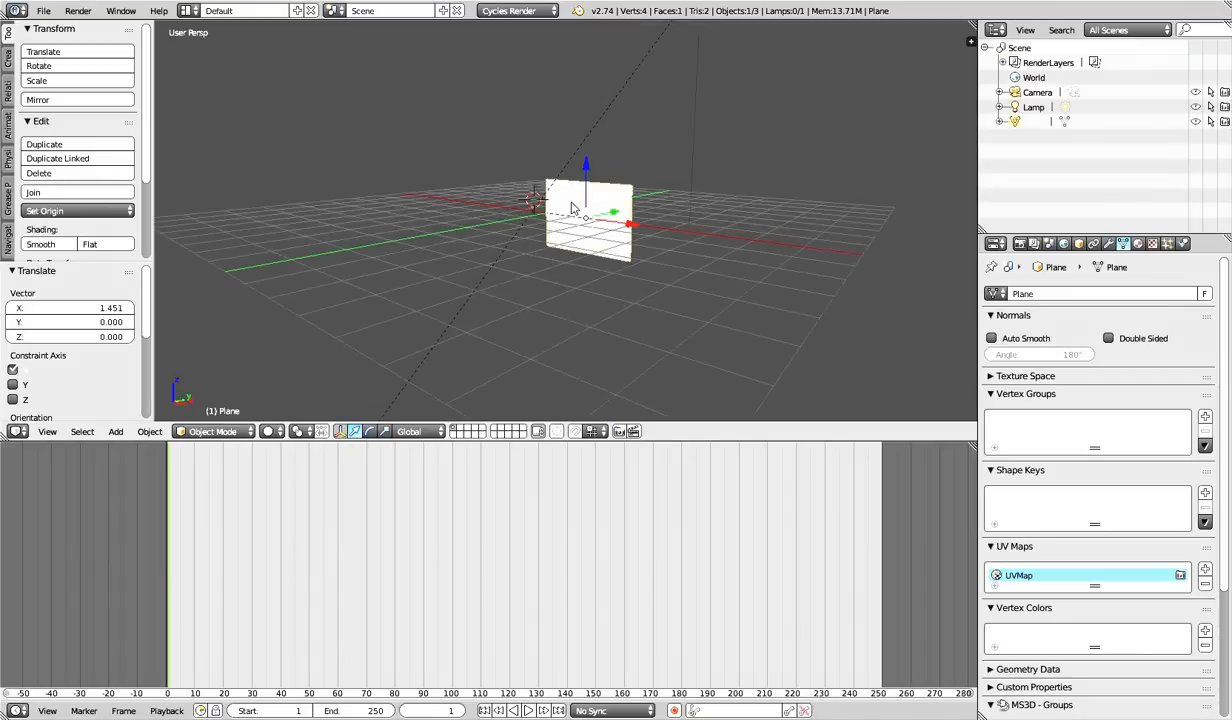
pyautogui.scroll(-1, 608, 222)
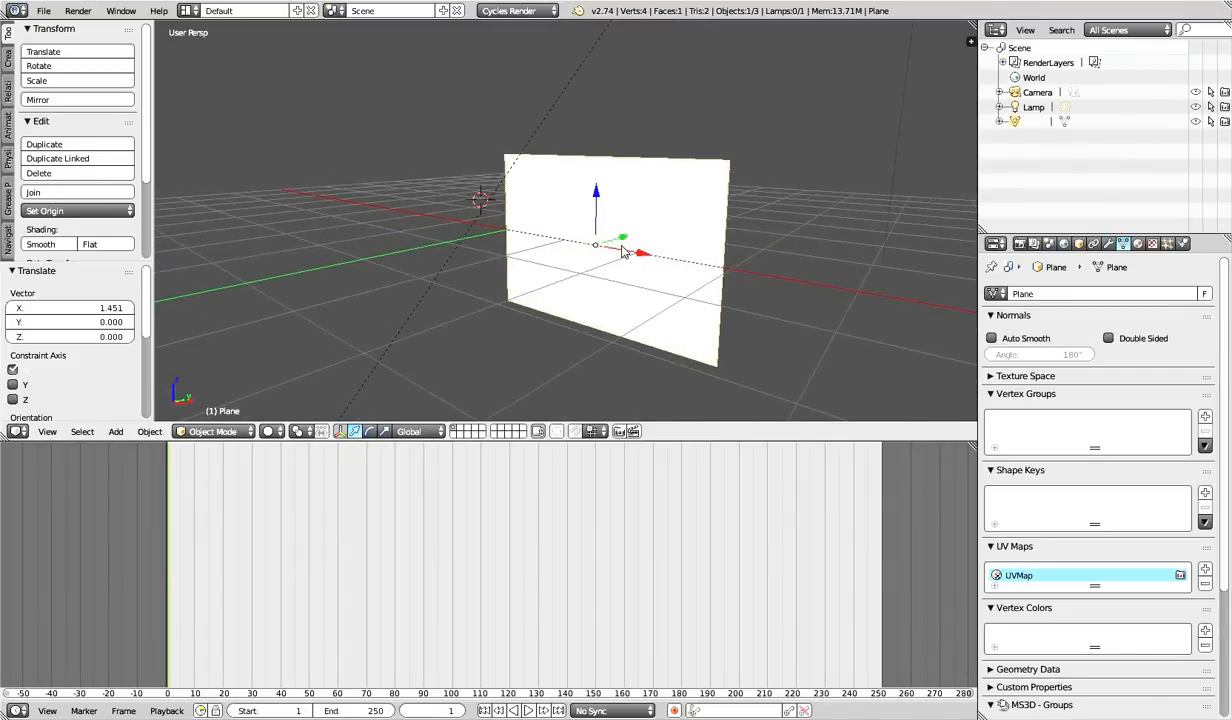
pyautogui.moveTo(622, 250); pyautogui.dragTo(600, 322, button='middle')
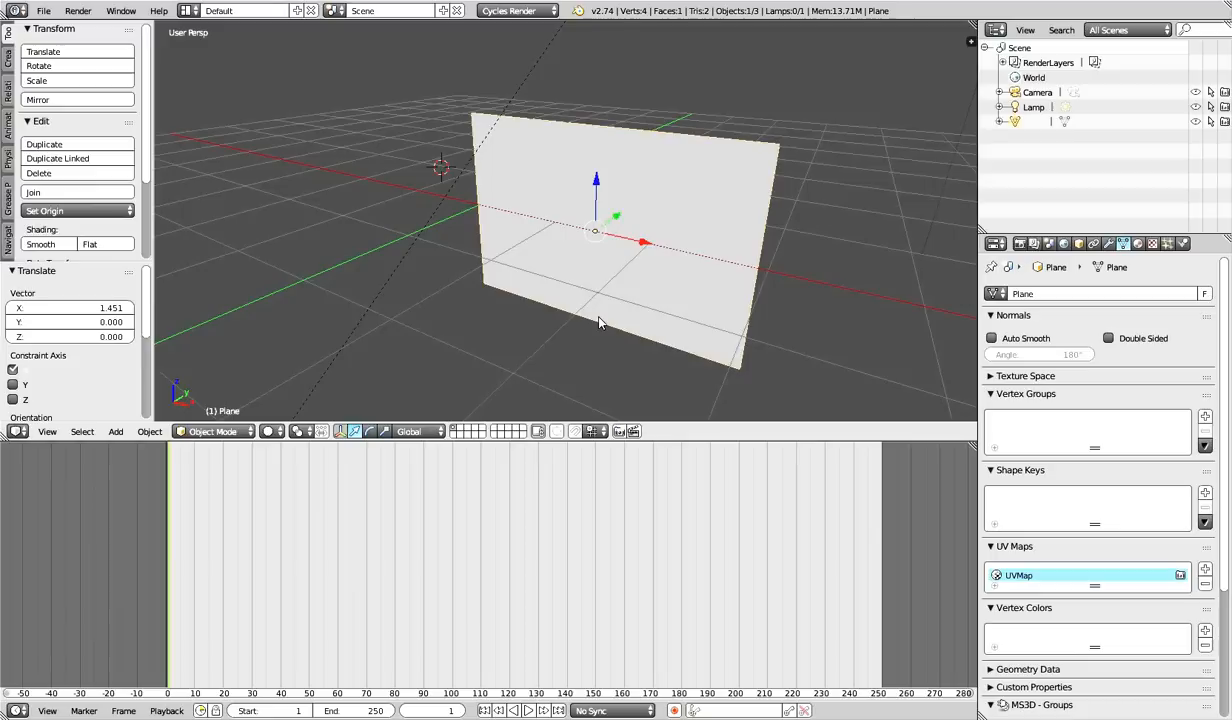
pyautogui.scroll(-2, 622, 268)
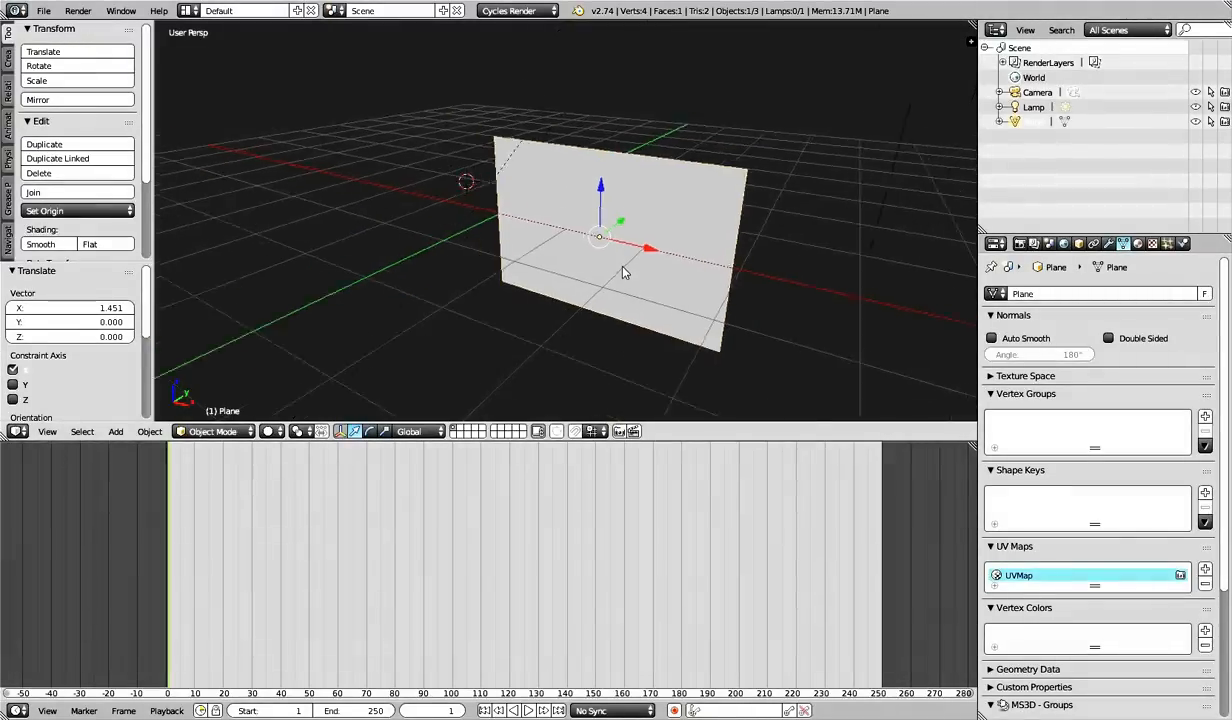
pyautogui.moveTo(622, 272); pyautogui.dragTo(699, 273, button='middle')
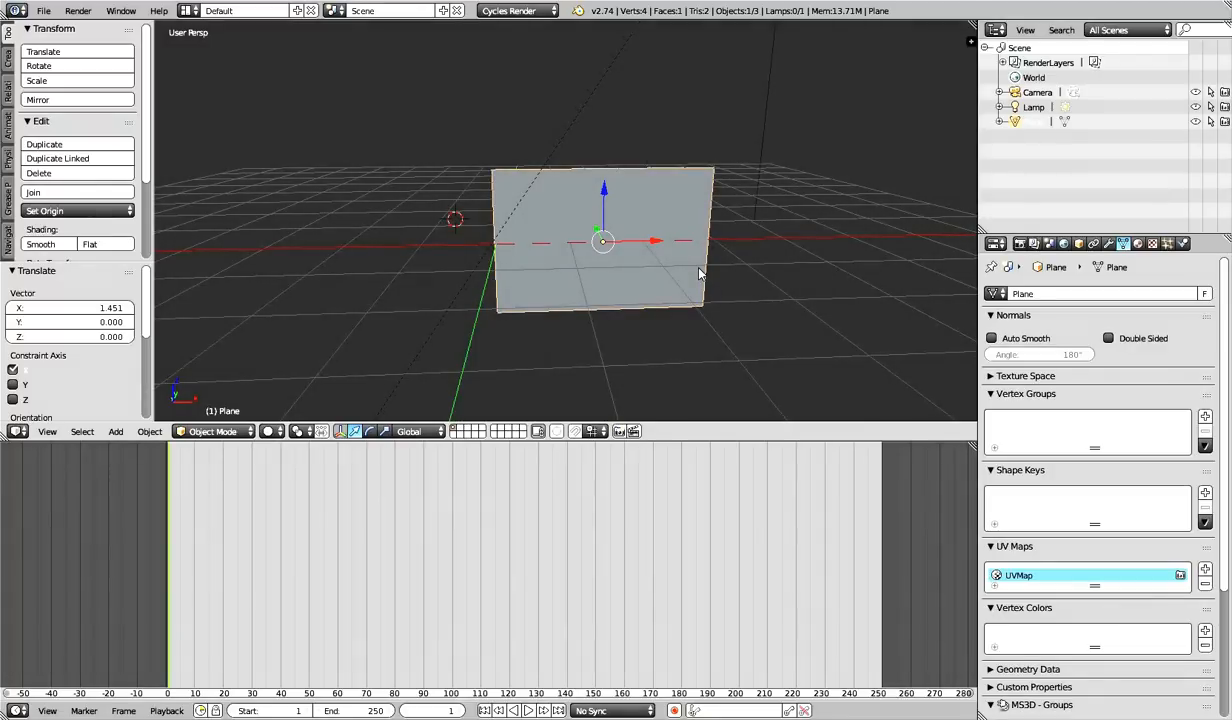
# Toggle Edit Mode on and off, then move the whole plane about -1.636 units along the global X axis
pyautogui.press('Tab')
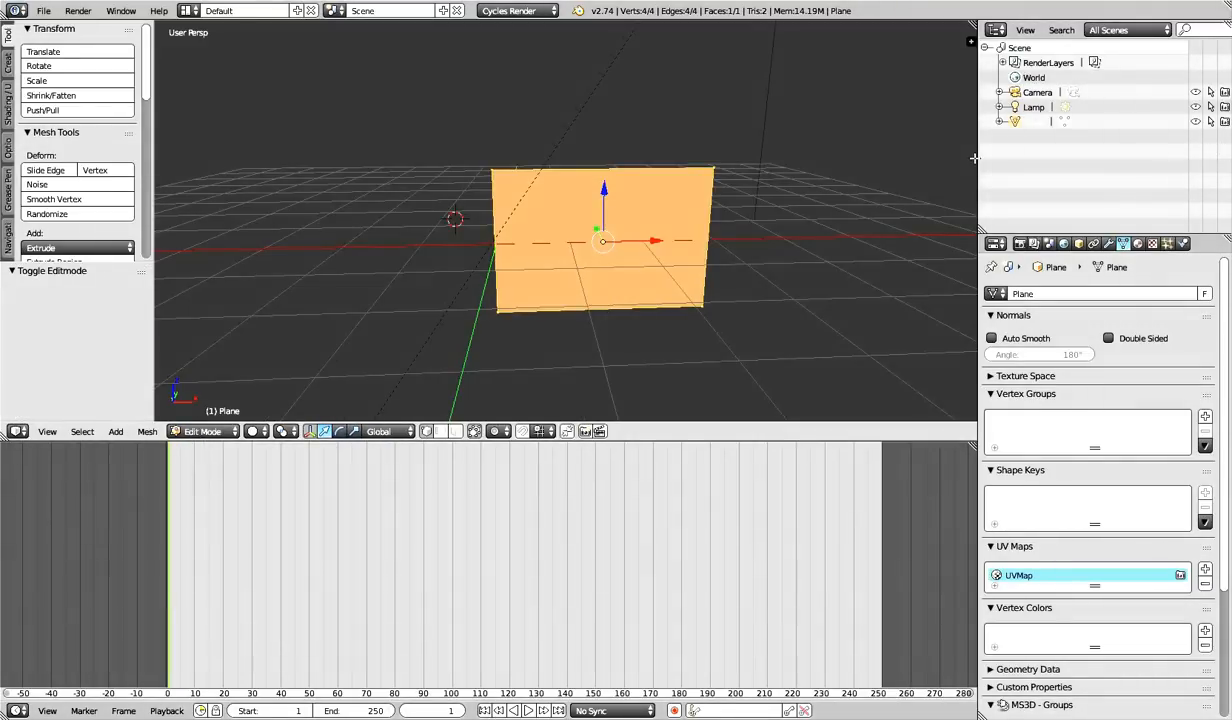
pyautogui.press('Tab')
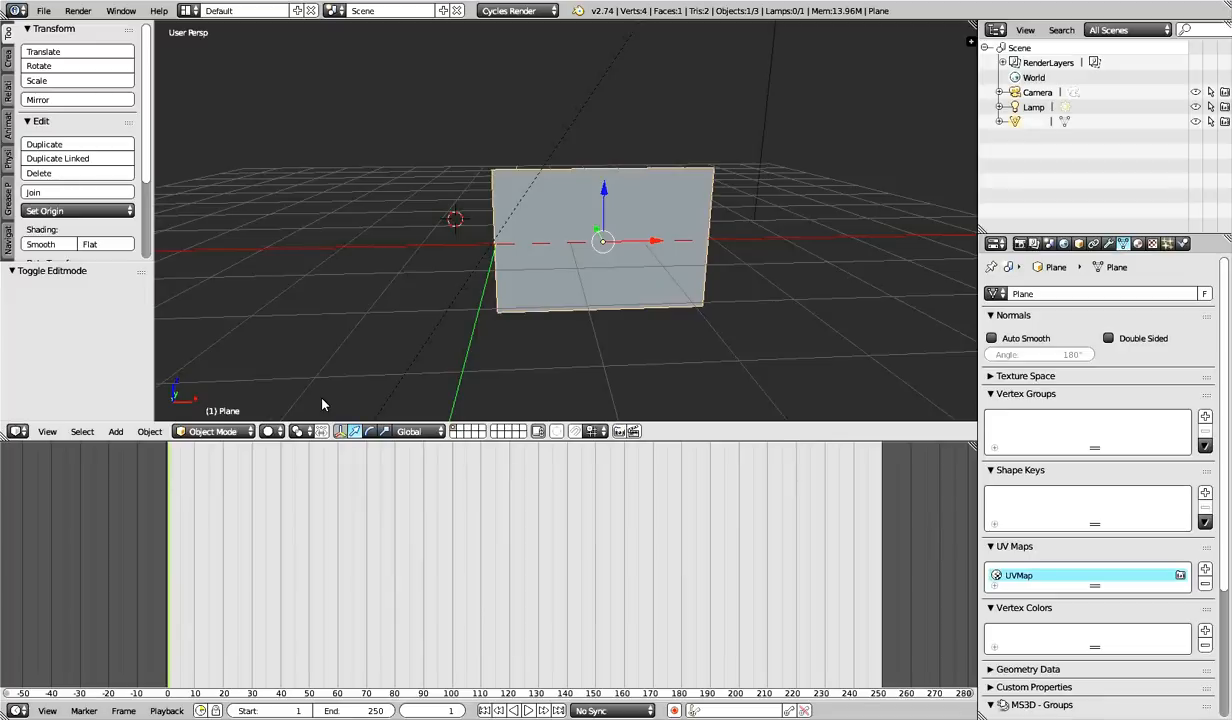
pyautogui.moveTo(655, 240); pyautogui.dragTo(537, 244)
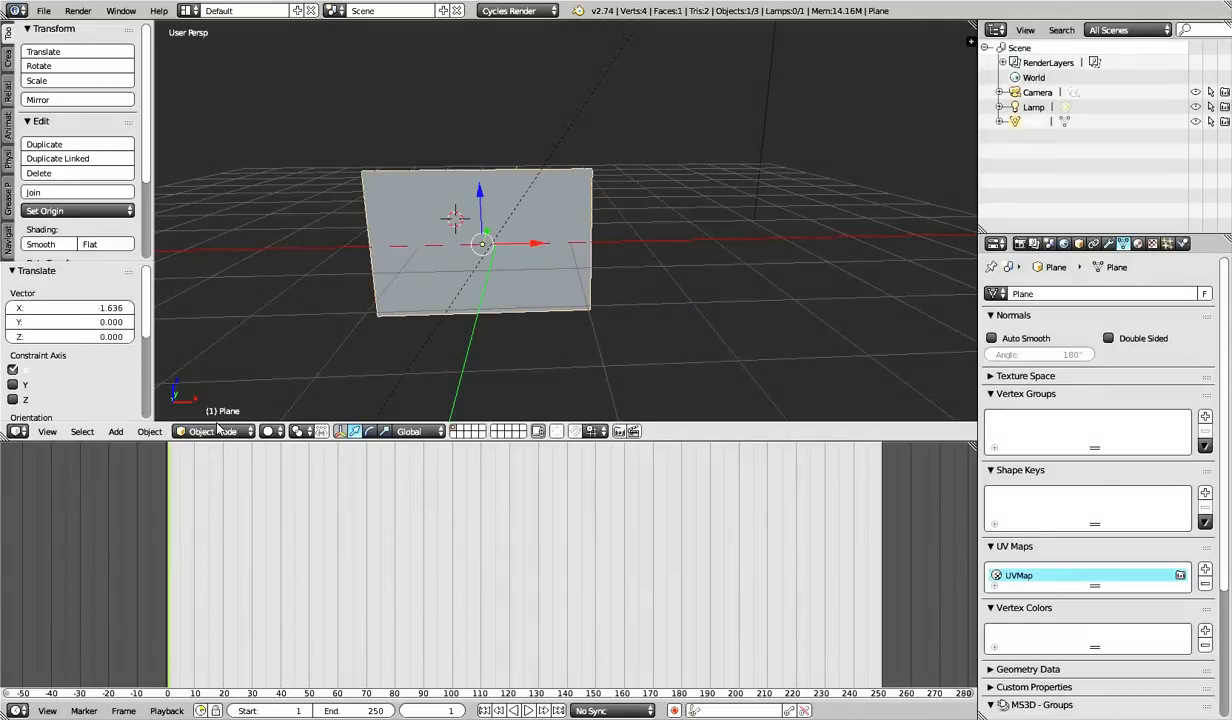
# Enter Edit Mode on the plane and select its corner vertices one at a time, ending with the upper-right vertex
pyautogui.press('Tab')
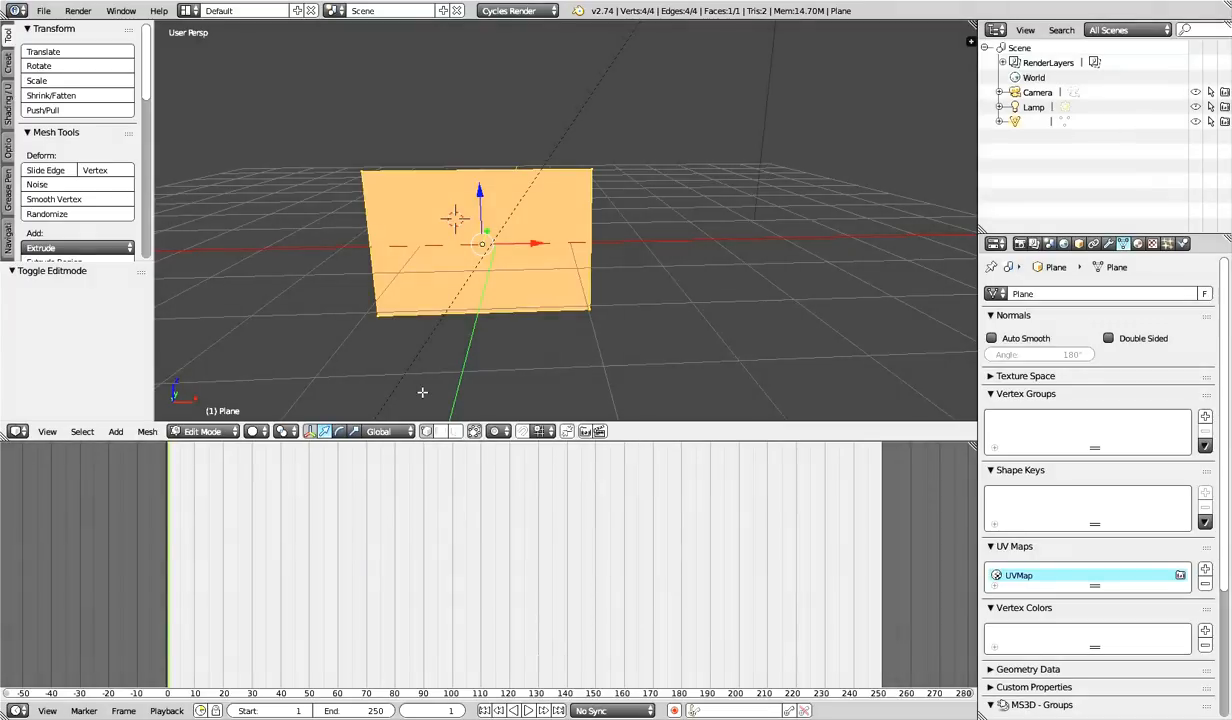
pyautogui.rightClick(362, 171)
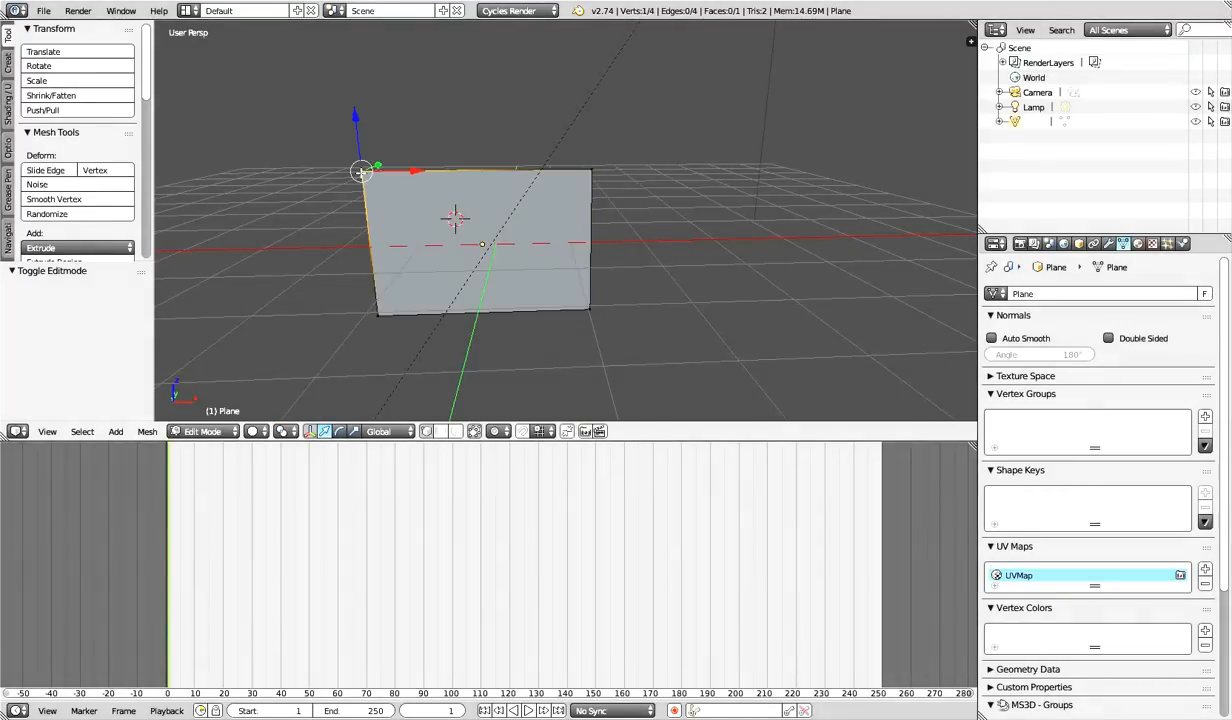
pyautogui.rightClick(590, 168)
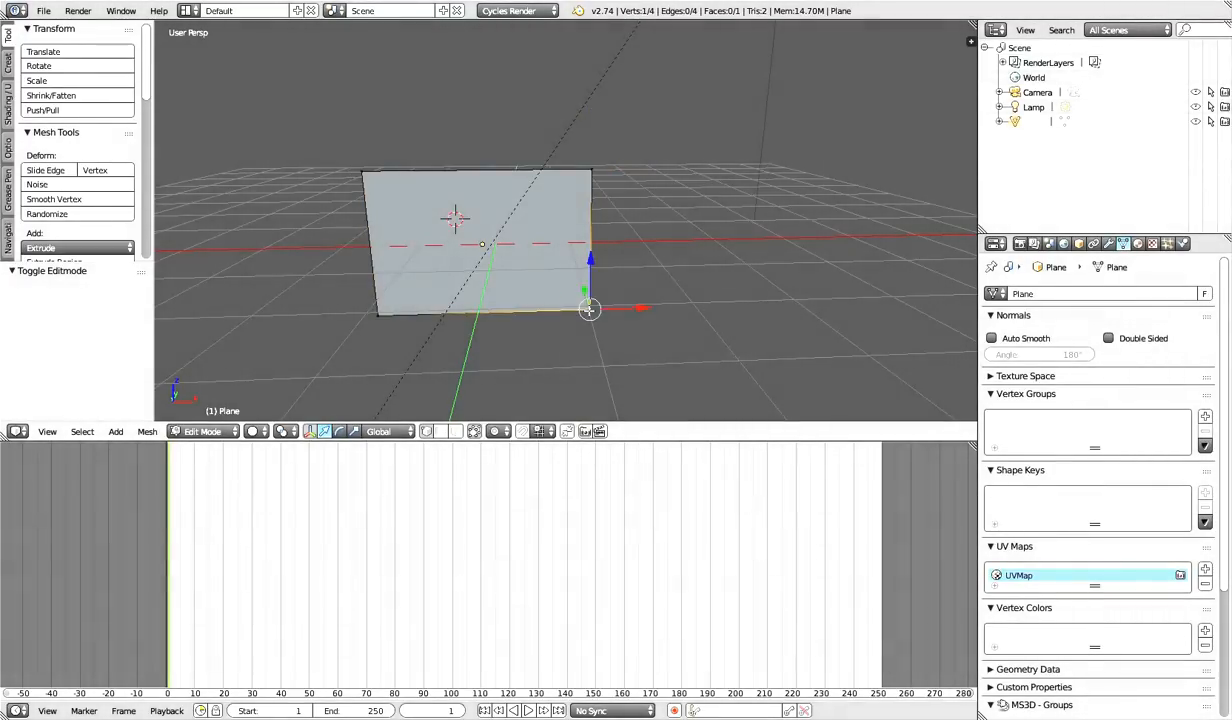
pyautogui.rightClick(377, 313)
pyautogui.rightClick(365, 172)
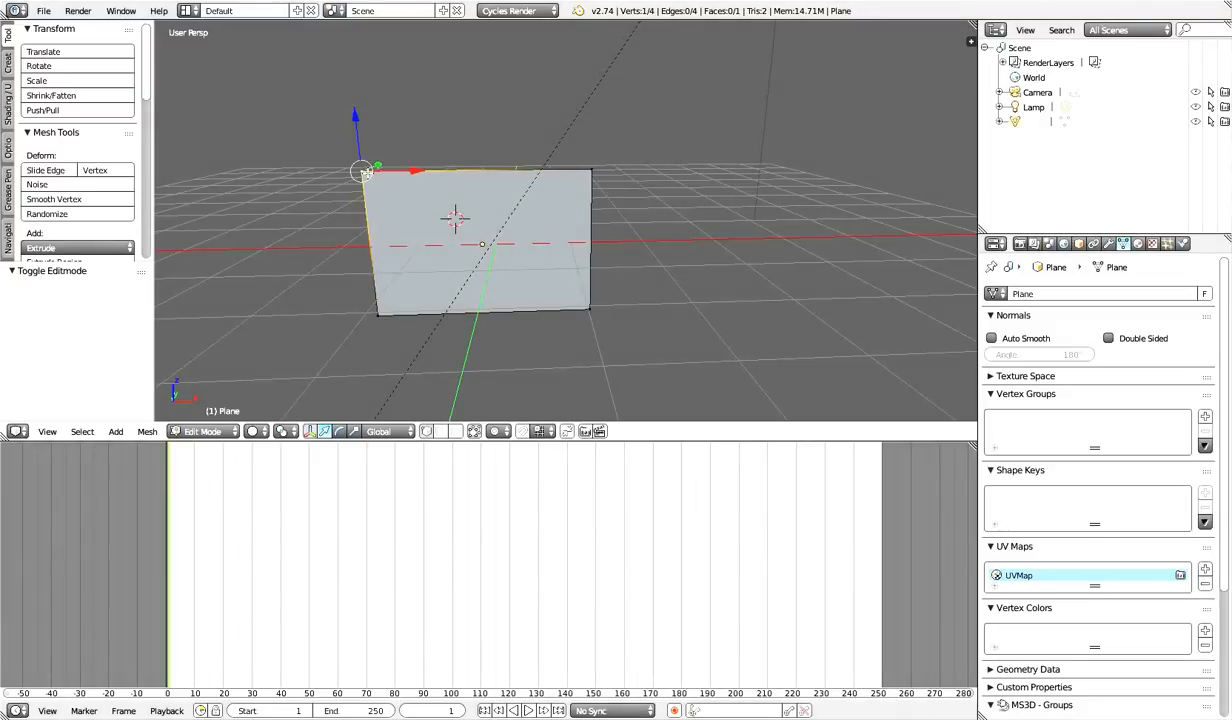
pyautogui.rightClick(590, 170)
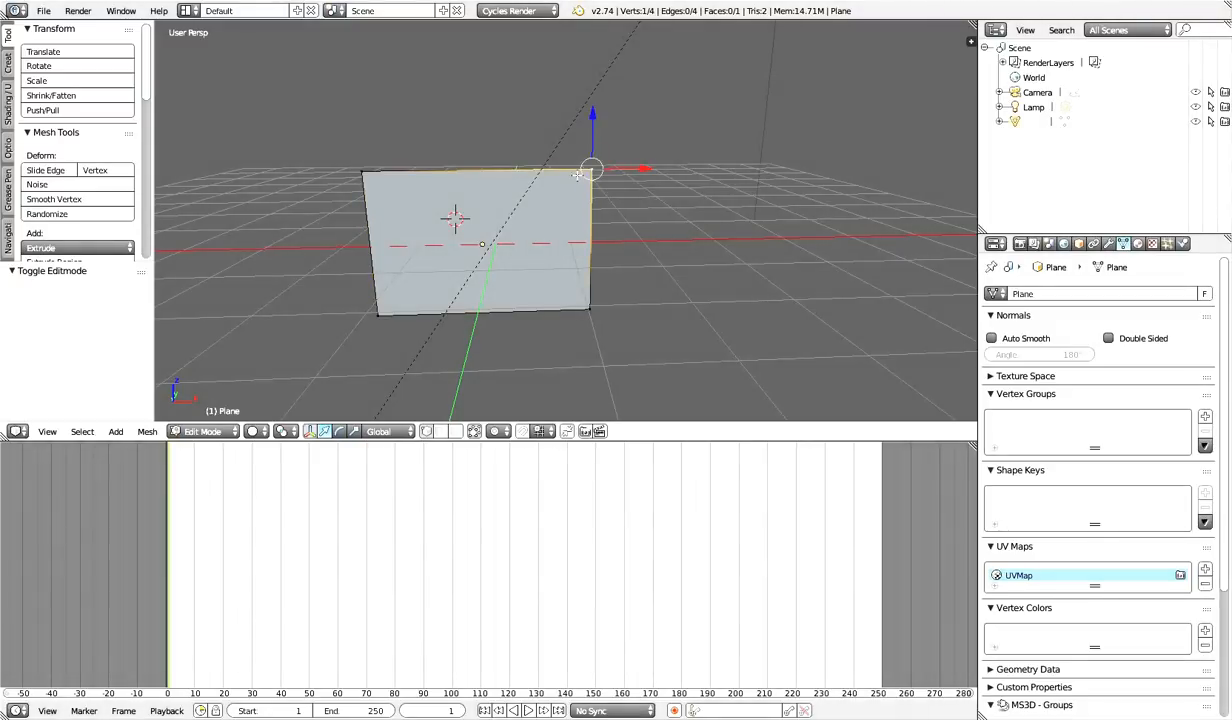
# Move the plane's upper-right vertex about 0.114 units along the global X axis and about 1.017 units along the Y axis
pyautogui.moveTo(577, 175); pyautogui.dragTo(655, 218, button='middle')
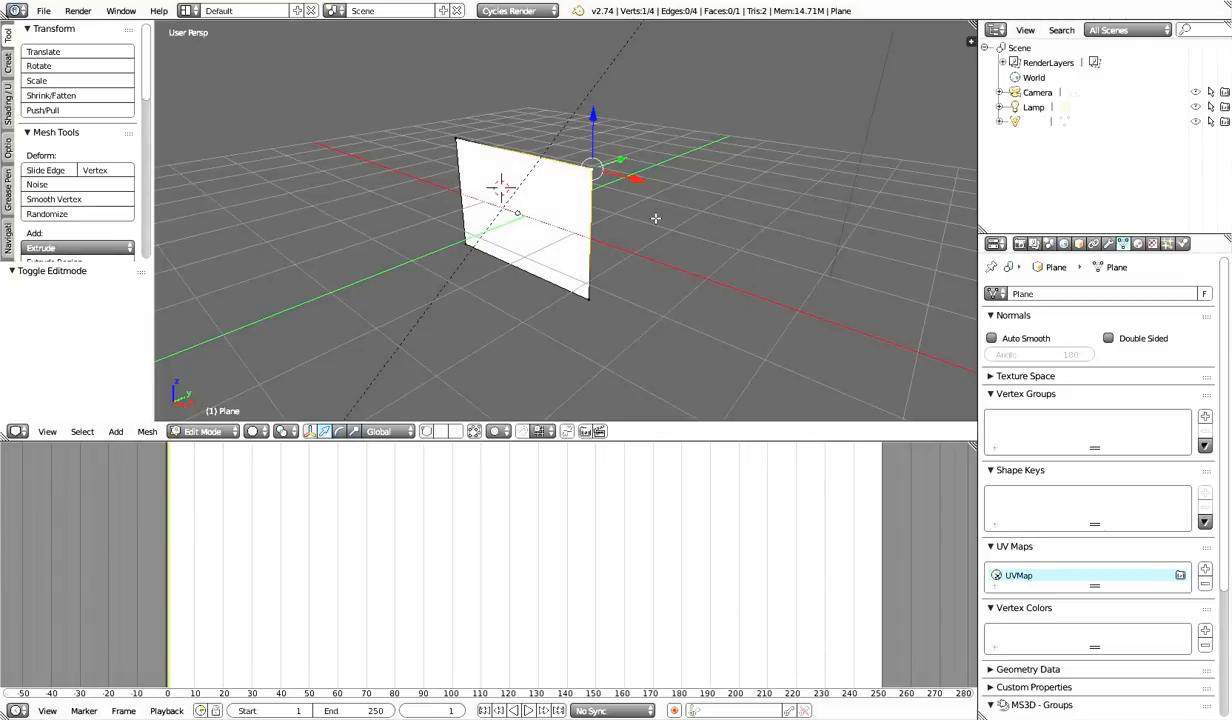
pyautogui.press('g')
pyautogui.press('x')
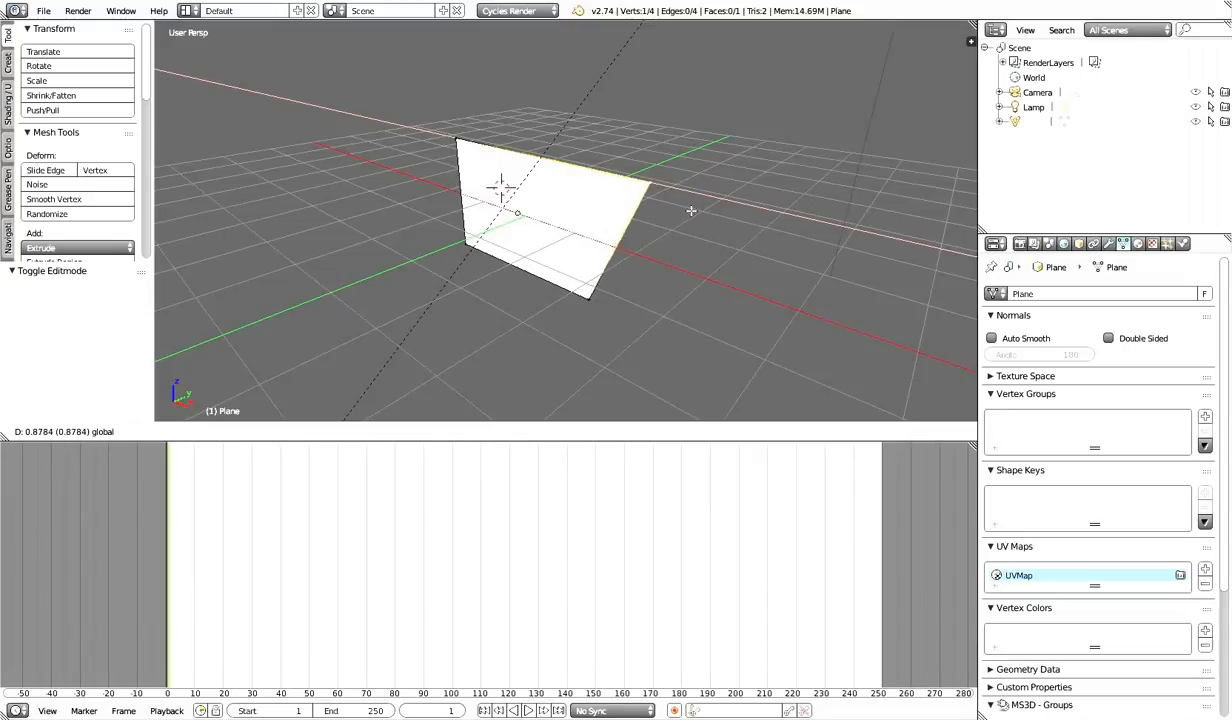
pyautogui.click(642, 190)
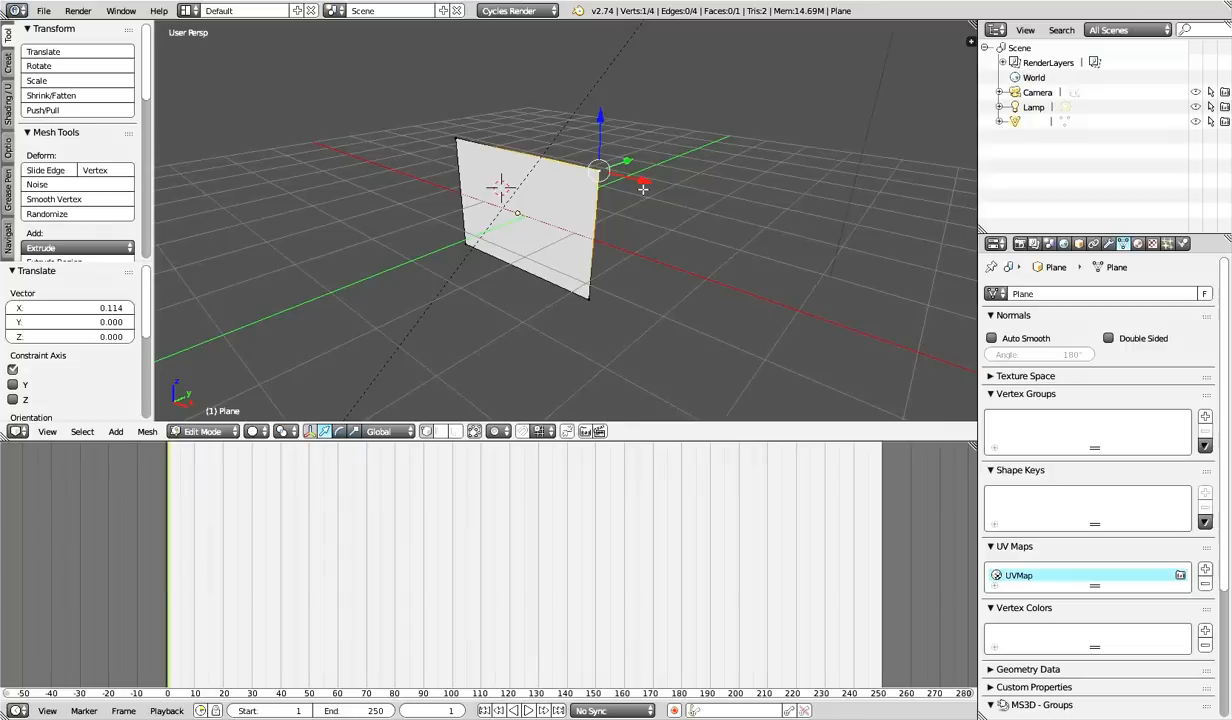
pyautogui.press('g')
pyautogui.press('y')
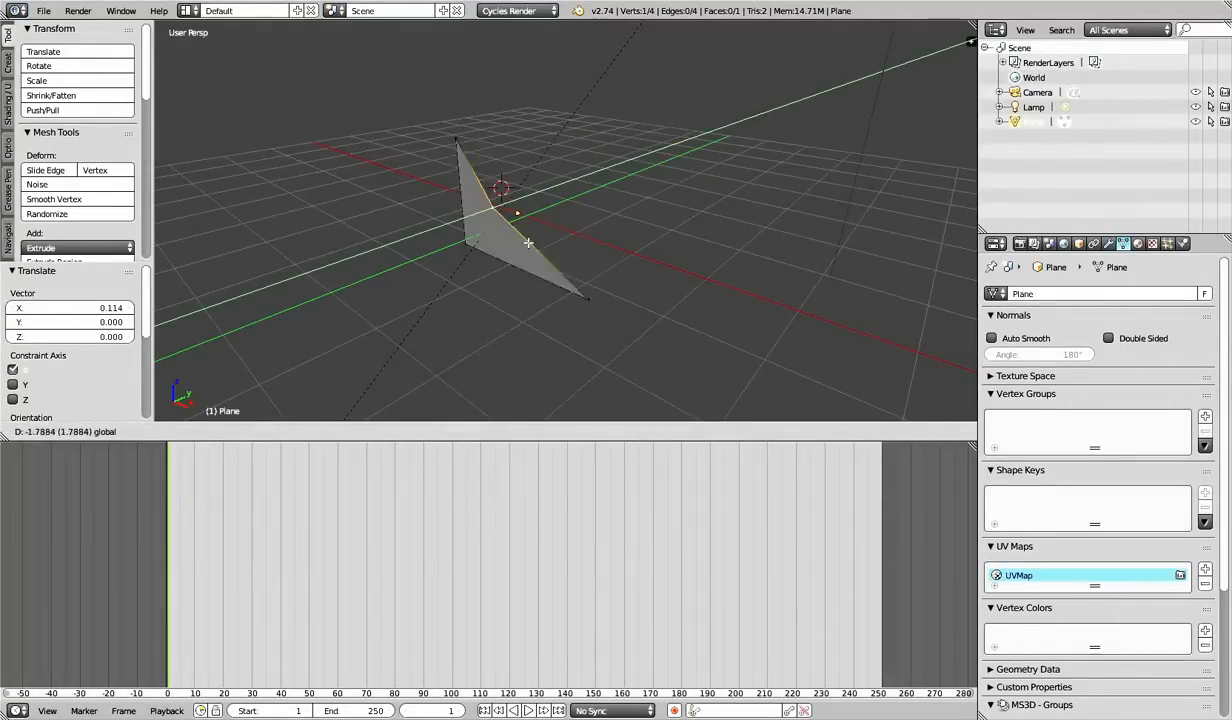
pyautogui.click(674, 150)
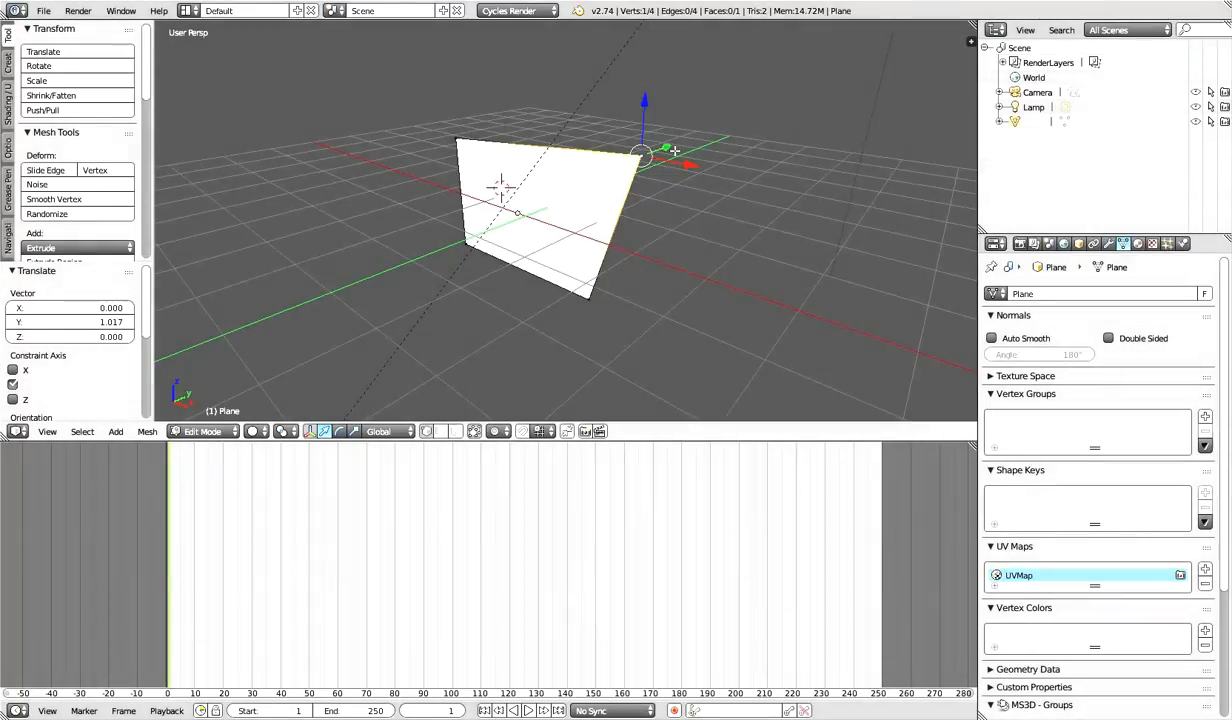
# Raise the plane's upper-right vertex about 0.492 units along the global Z axis
pyautogui.press('g')
pyautogui.press('z')
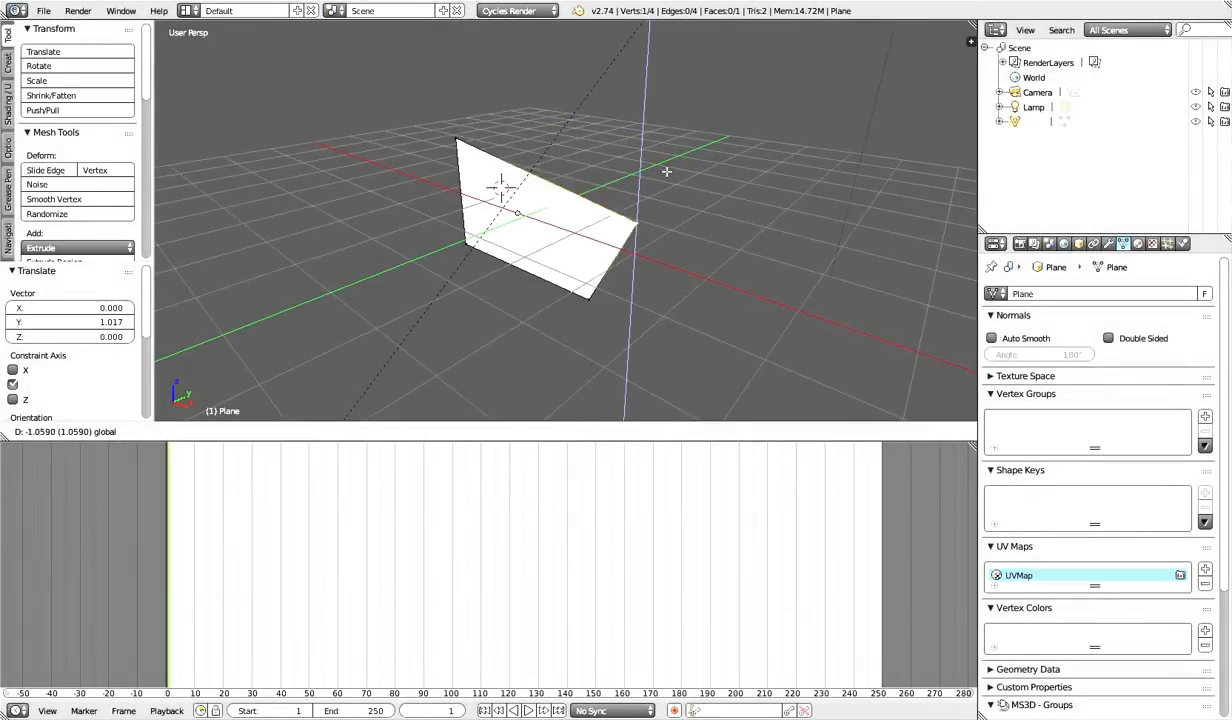
pyautogui.click(656, 136)
# In edge select mode, select the plane's upper edge and move it about 1.383 units along the global Y axis
pyautogui.moveTo(663, 134); pyautogui.dragTo(647, 260, button='middle')
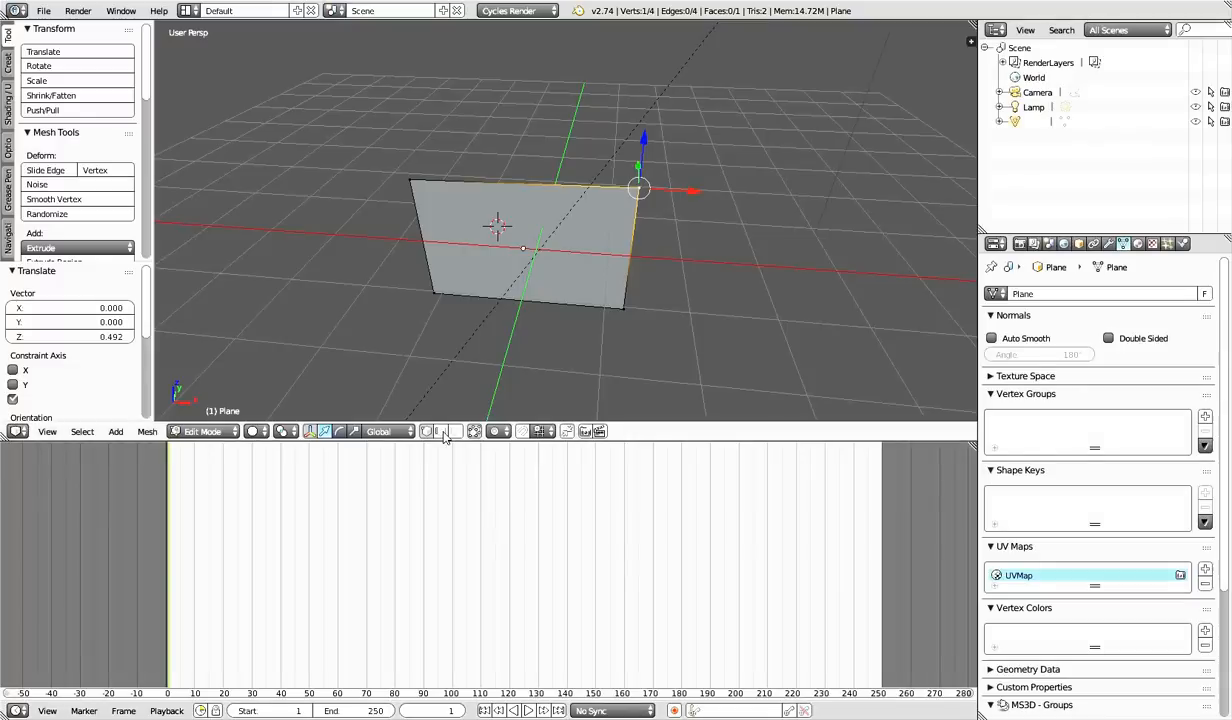
pyautogui.press('a')
pyautogui.rightClick(520, 182)
pyautogui.moveTo(590, 192); pyautogui.dragTo(508, 217, button='middle')
pyautogui.press('g')
pyautogui.press('z')
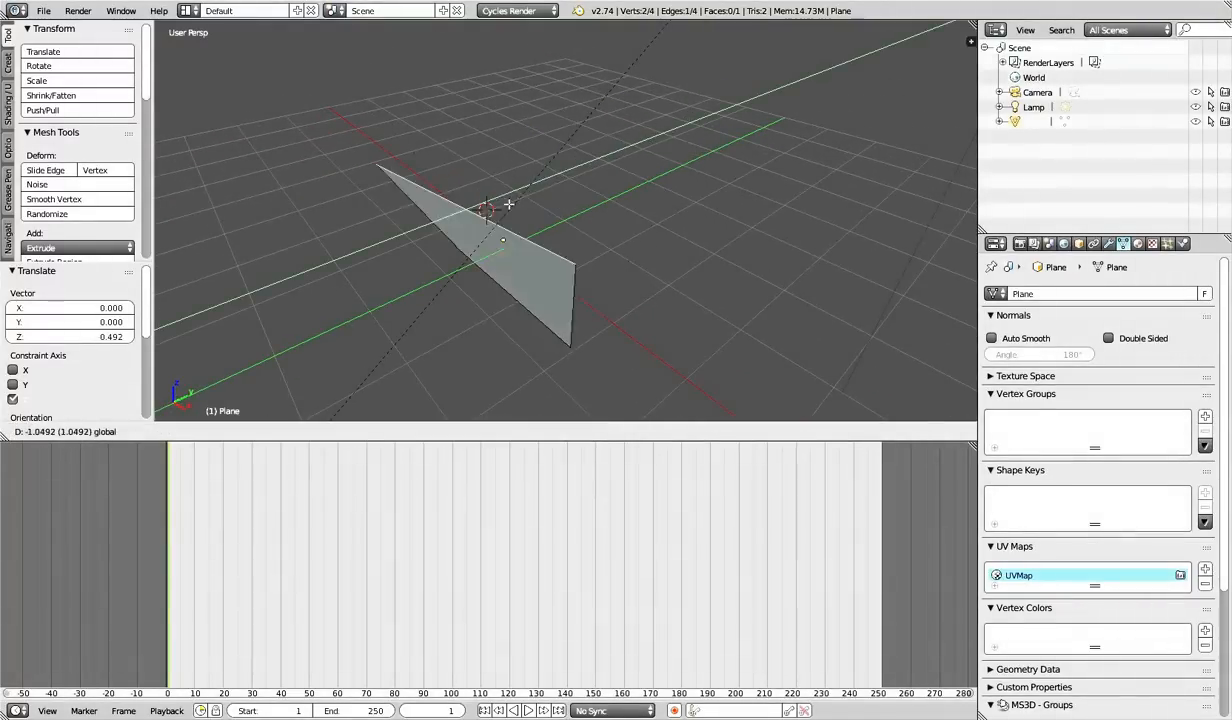
pyautogui.click(662, 158)
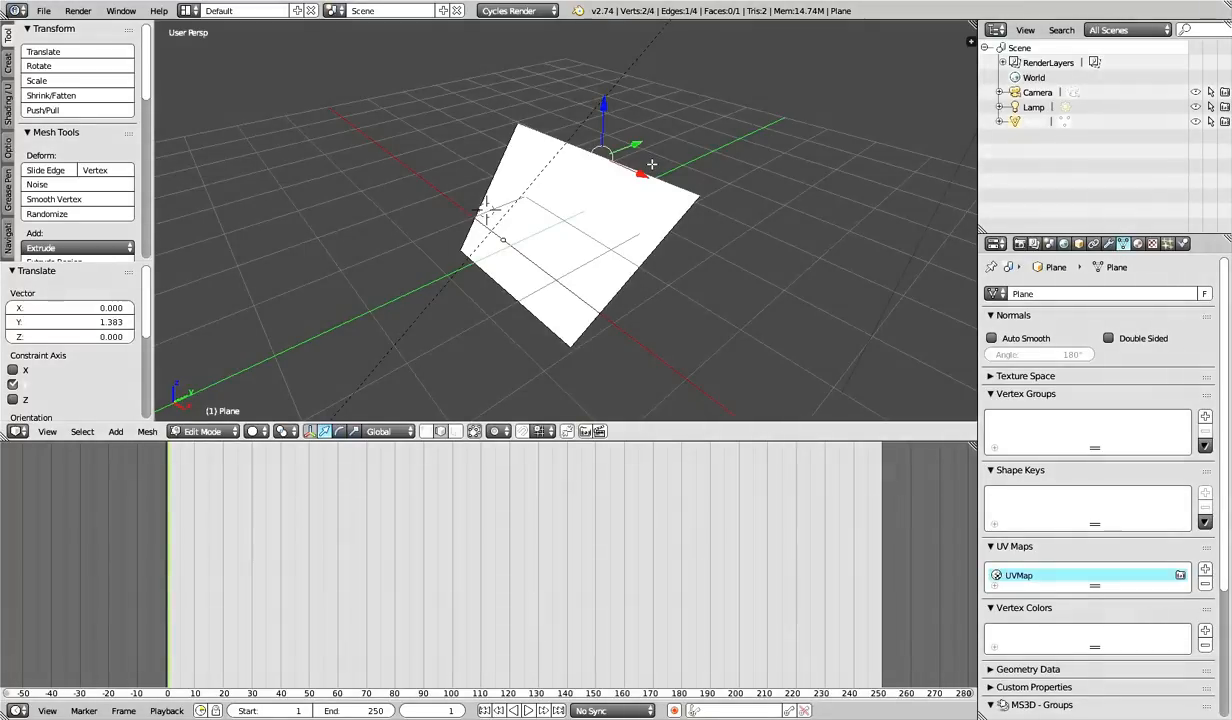
# Raise the upper edge slightly along the global Z axis and move it about -0.492 units along the X axis
pyautogui.press('g')
pyautogui.press('z')
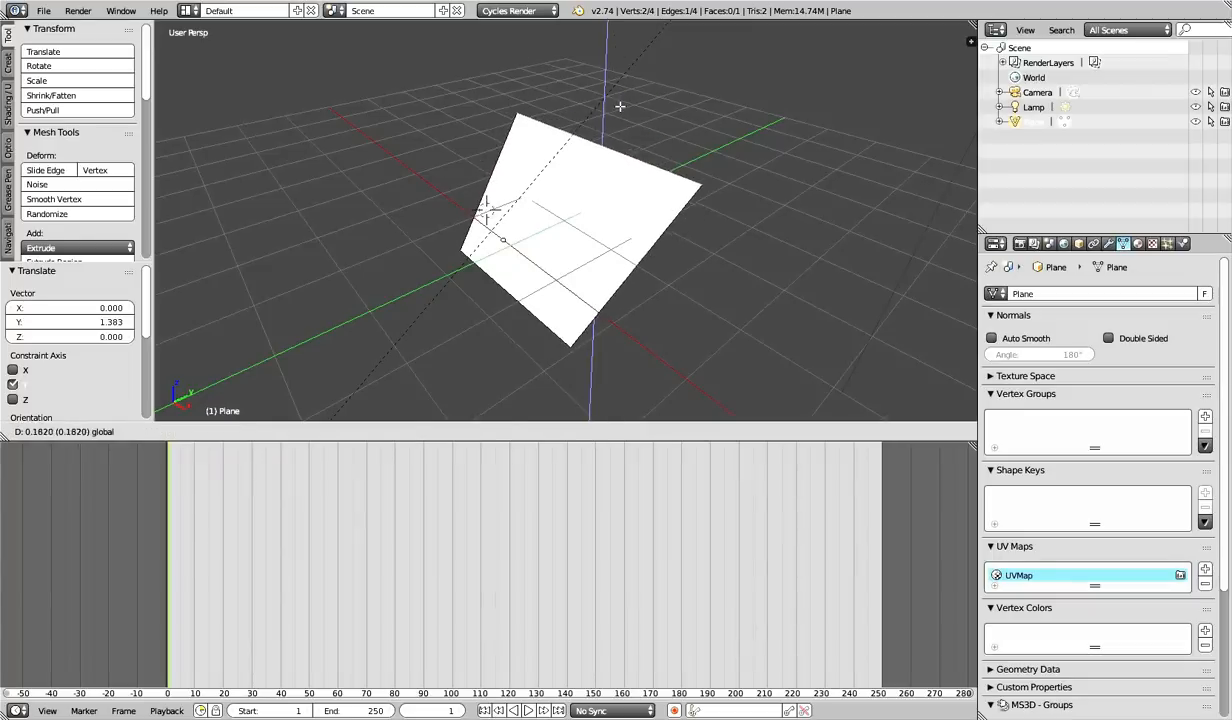
pyautogui.click(620, 111)
pyautogui.moveTo(641, 163)
pyautogui.mouseDown()
pyautogui.moveTo(572, 115)
pyautogui.moveTo(622, 153)
pyautogui.mouseUp()
# In face select mode, select the plane's face and move it about 0.321 units along global Z and about 0.65 along global X
pyautogui.moveTo(622, 154); pyautogui.dragTo(738, 280, button='middle')
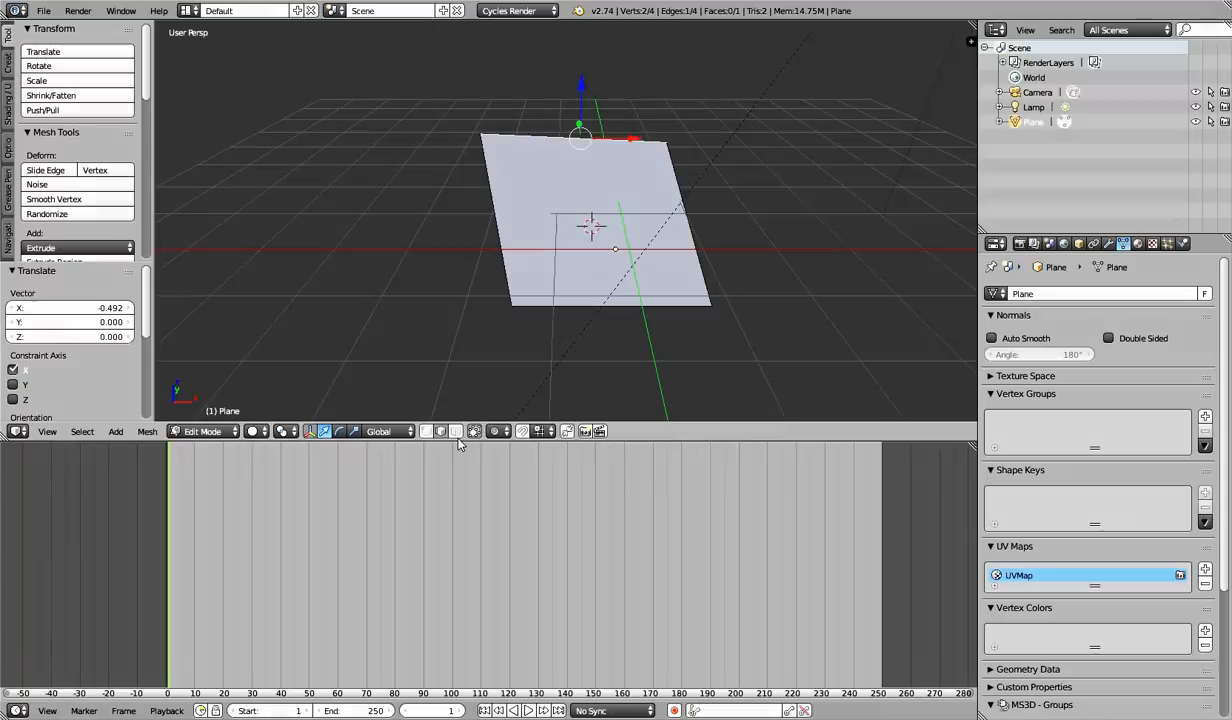
pyautogui.click(456, 432)
pyautogui.rightClick(645, 184)
pyautogui.moveTo(597, 168)
pyautogui.mouseDown()
pyautogui.moveTo(600, 56)
pyautogui.moveTo(598, 170)
pyautogui.moveTo(598, 147)
pyautogui.mouseUp()
pyautogui.press('g')
pyautogui.press('x')
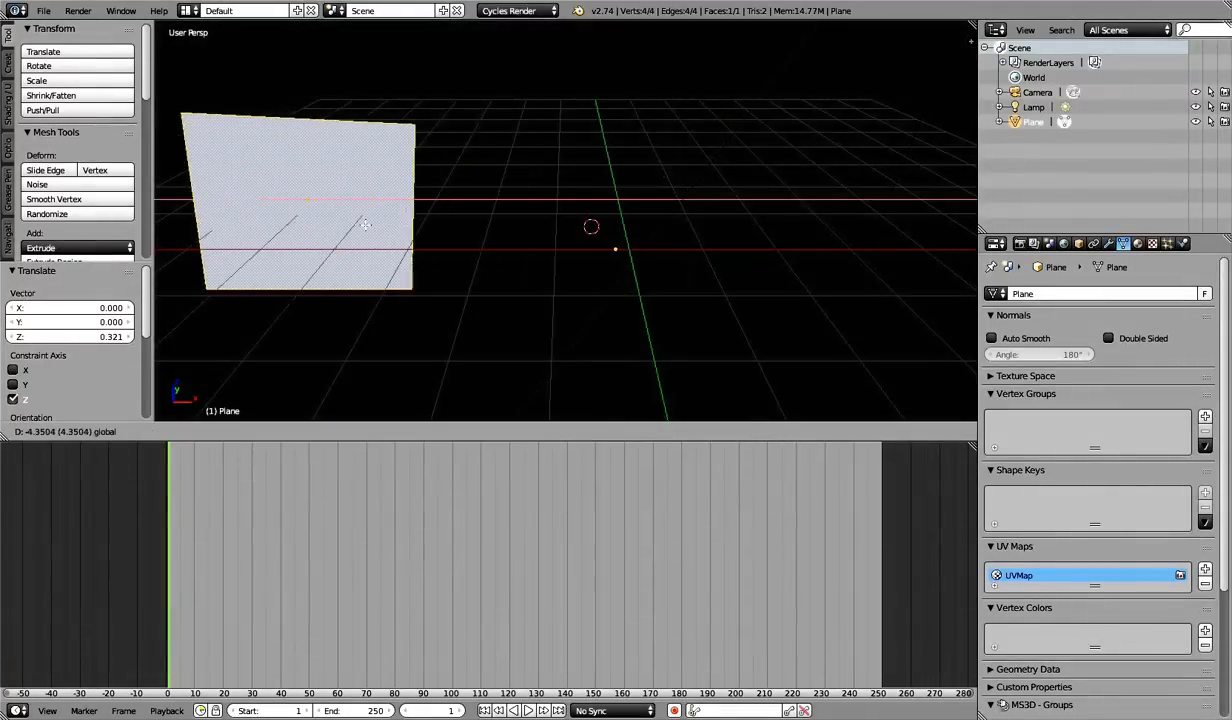
pyautogui.click(696, 205)
pyautogui.moveTo(696, 205); pyautogui.dragTo(581, 202, button='middle')
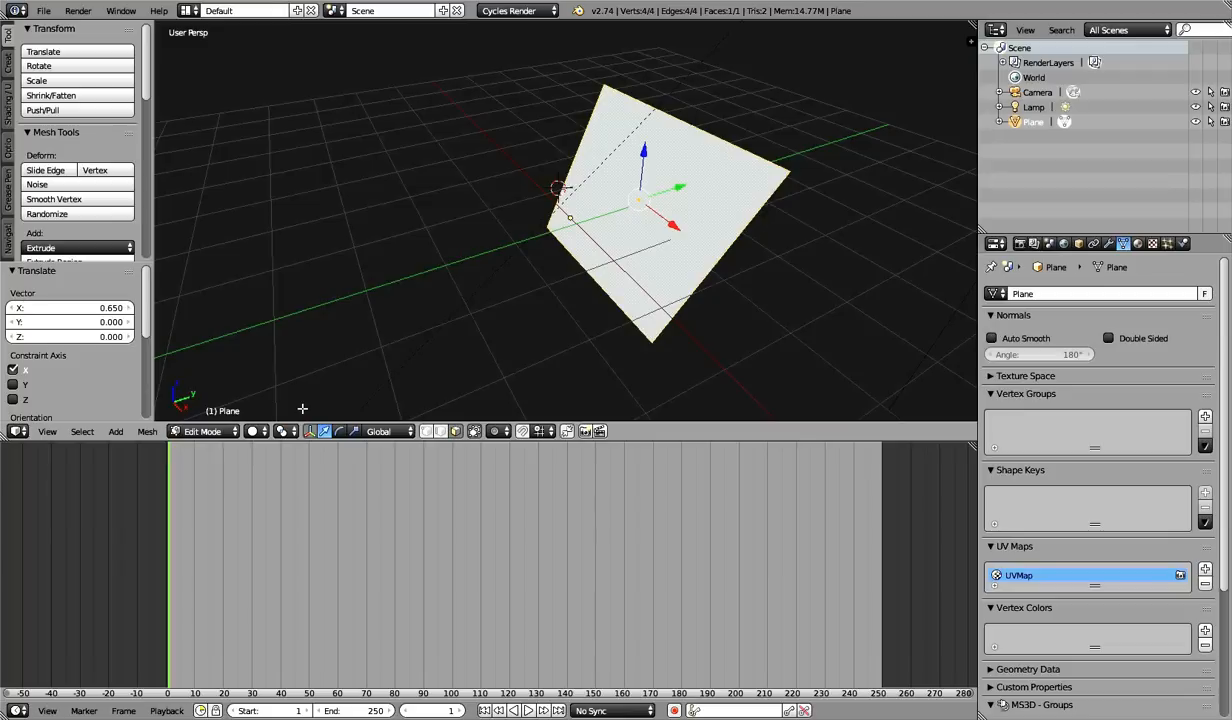
# Switch the mesh selection to vertex select mode and set the transform orientation to Local
pyautogui.click(428, 433)
pyautogui.moveTo(500, 320); pyautogui.dragTo(607, 321, button='middle')
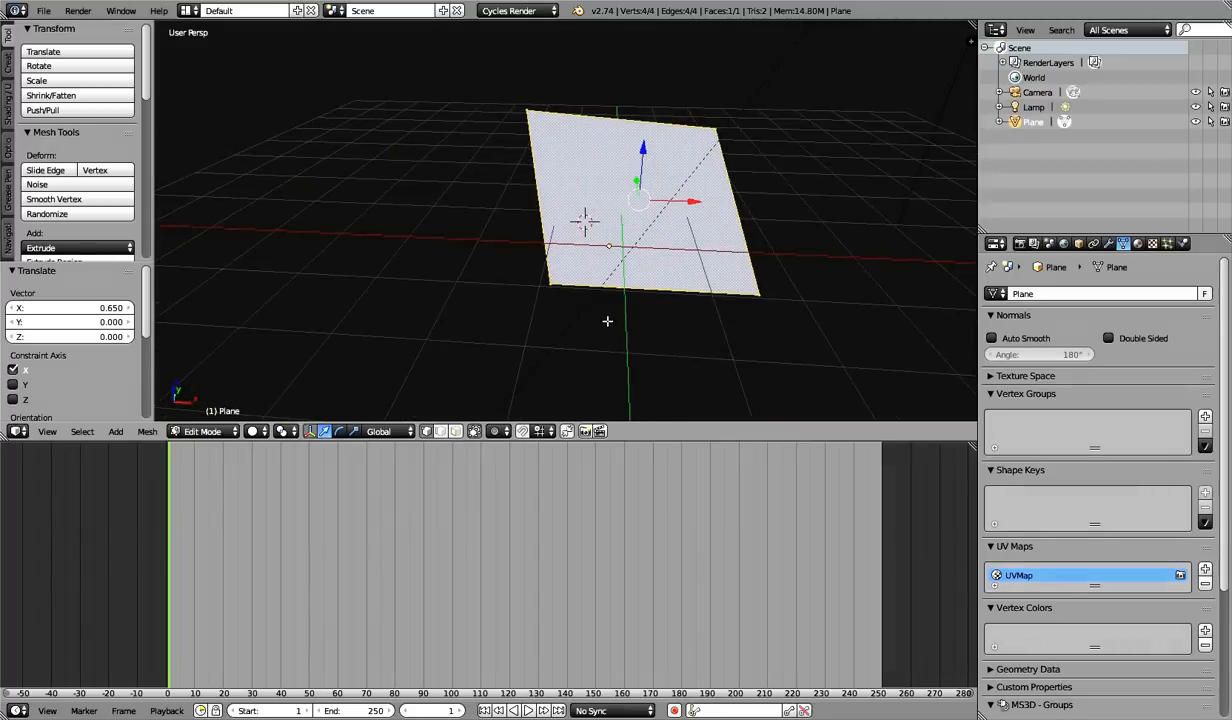
pyautogui.scroll(-4, 607, 321)
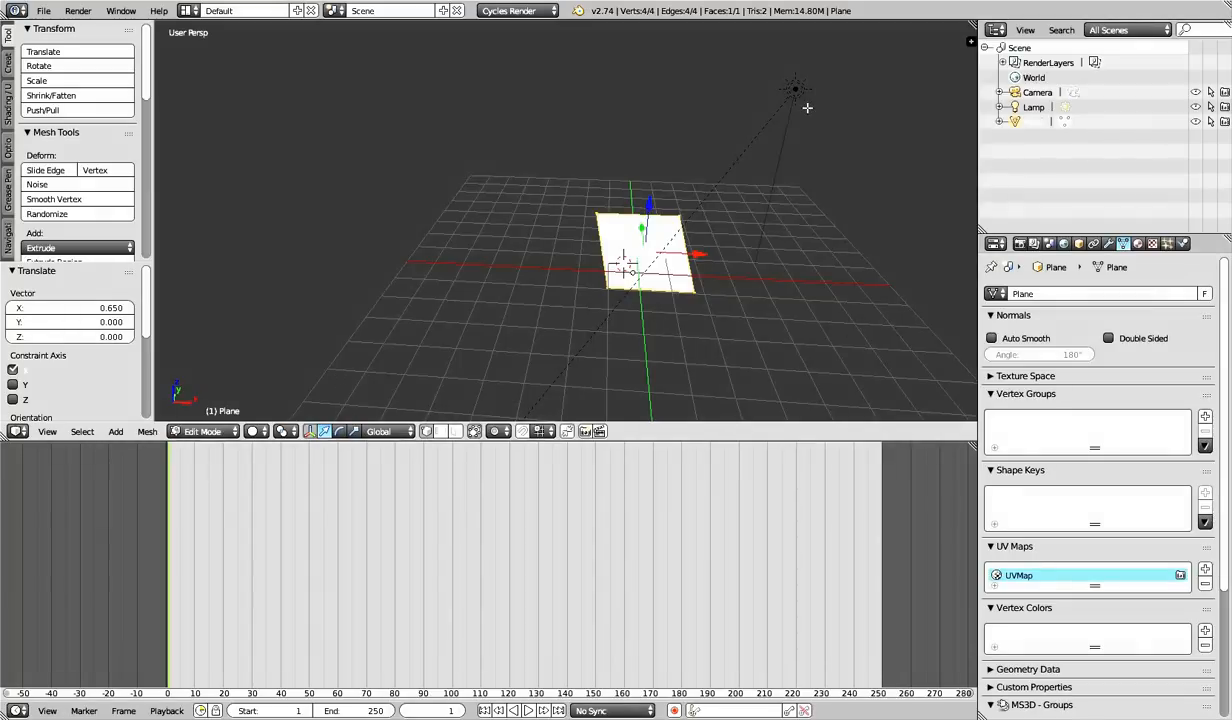
pyautogui.click(384, 431)
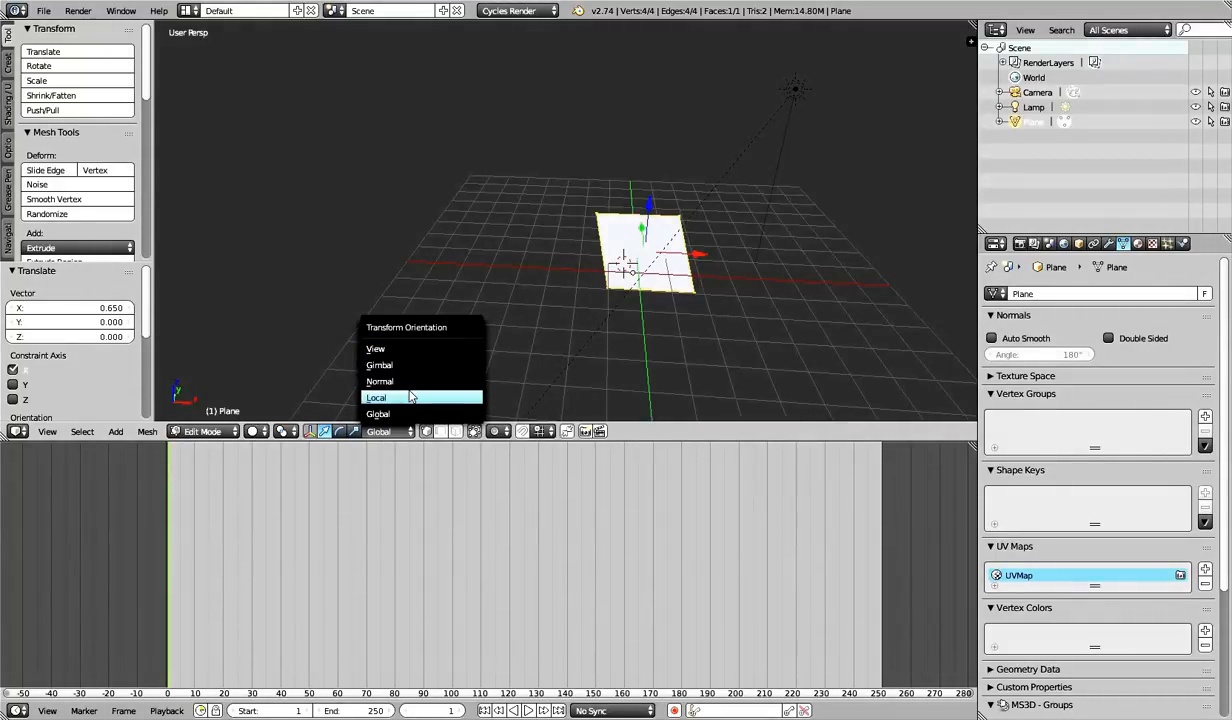
pyautogui.click(409, 398)
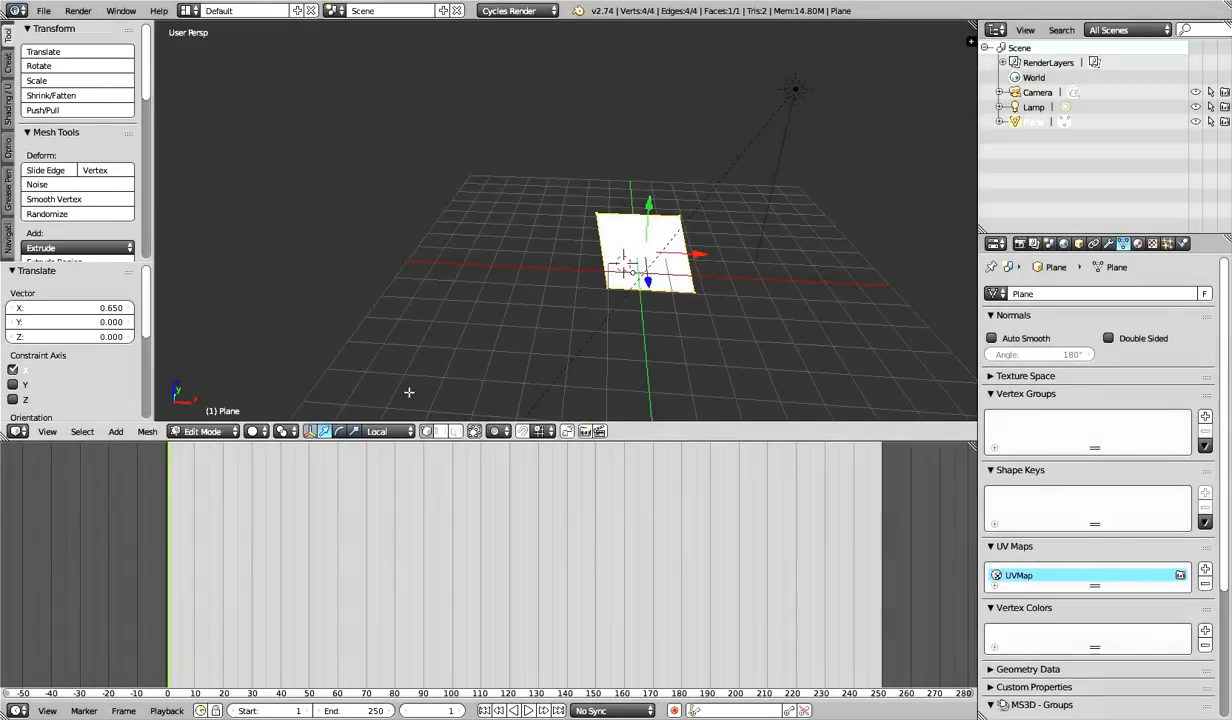
pyautogui.moveTo(600, 320); pyautogui.dragTo(726, 301, button='middle')
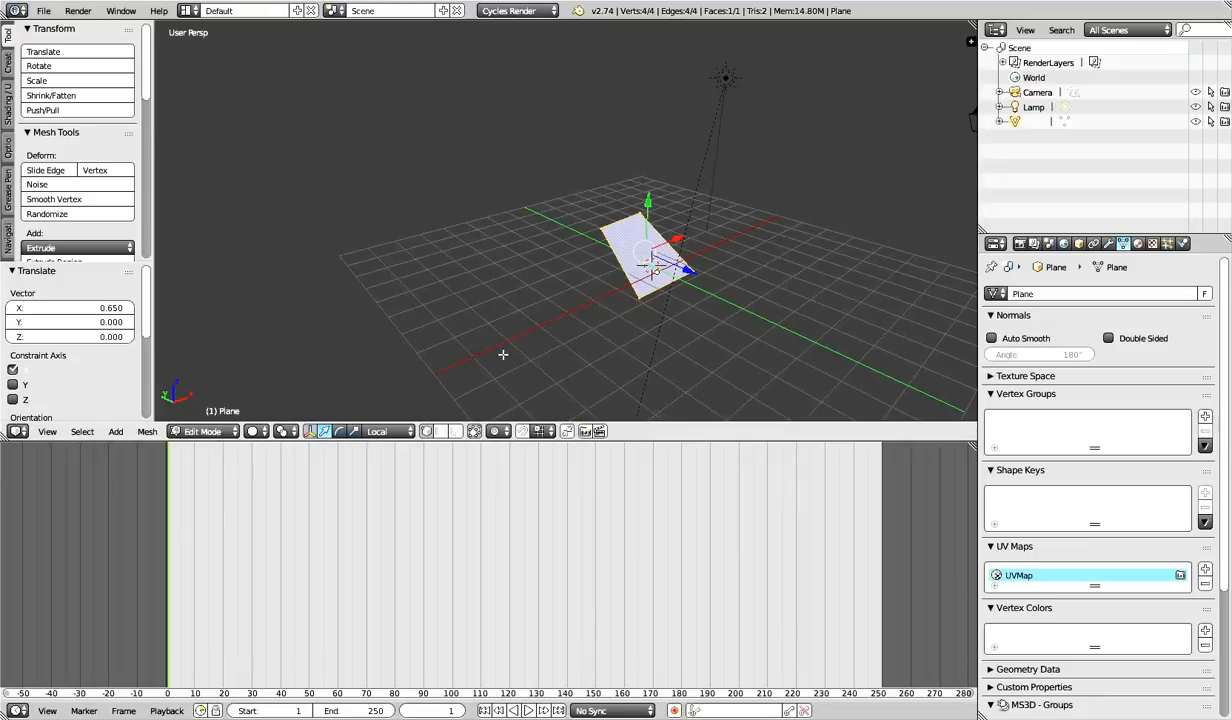
pyautogui.click(385, 431)
# Add a cone to the plane's mesh, raise it about 2.575 units, and move it about 1.98 units back along global Y
pyautogui.click(116, 432)
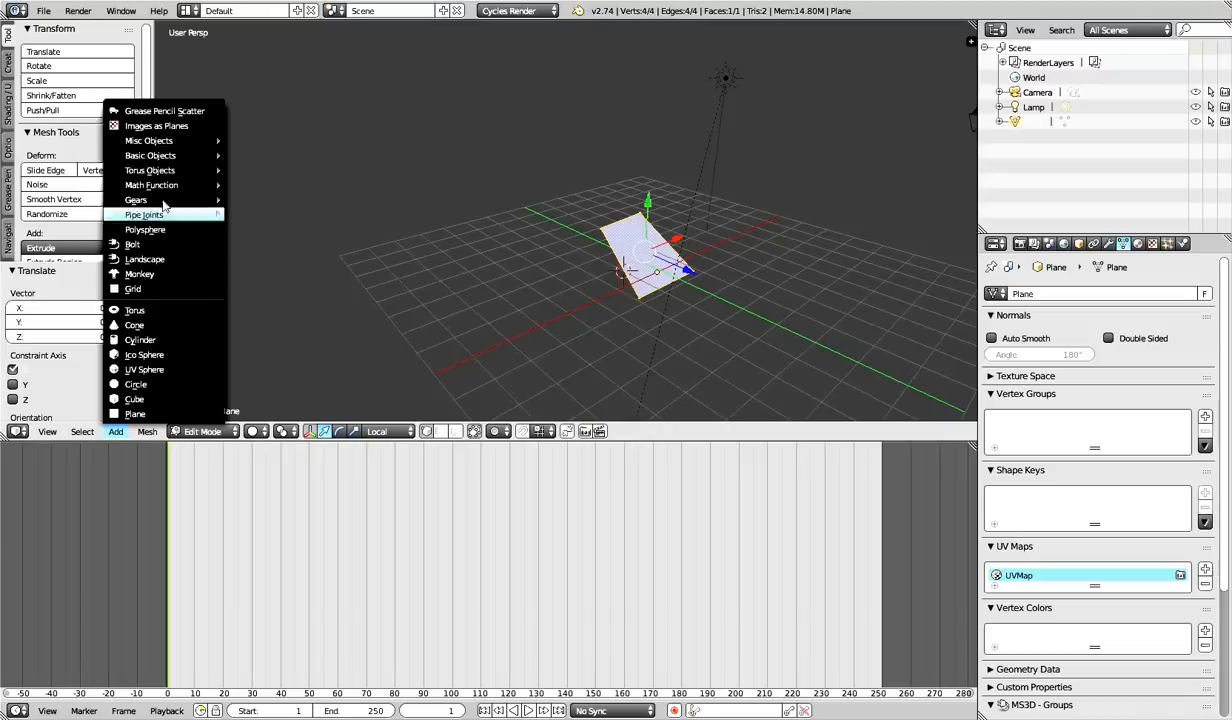
pyautogui.moveTo(160, 220)
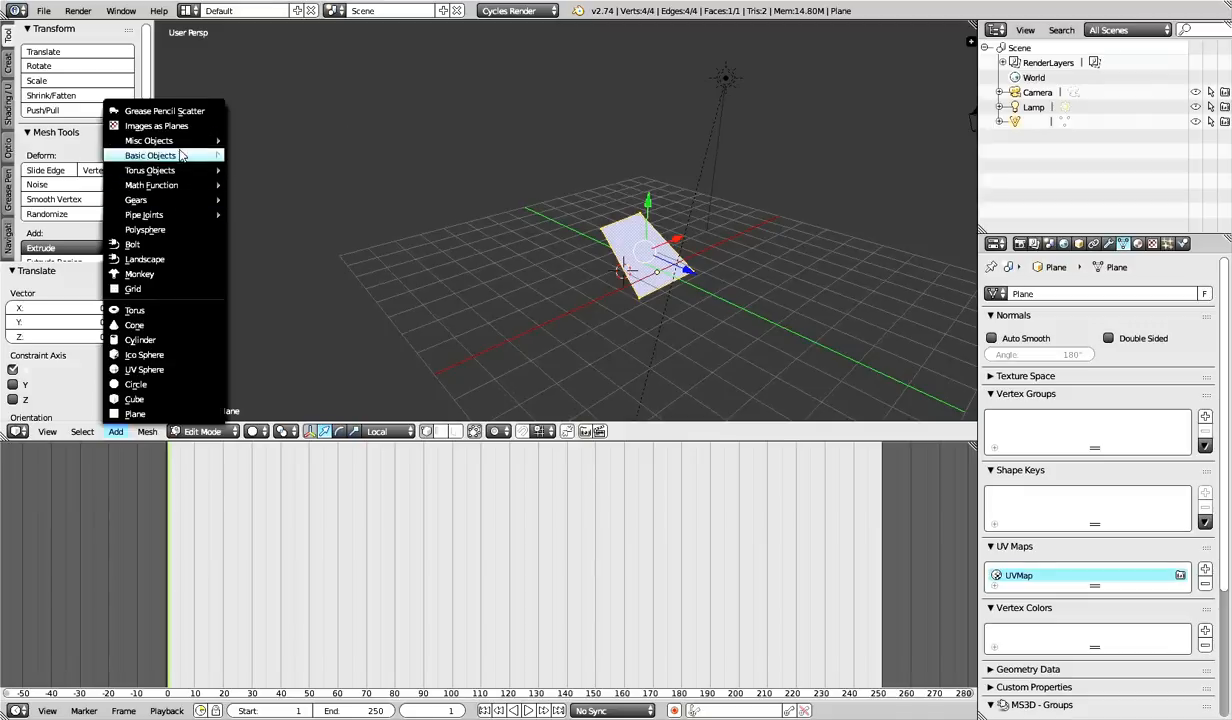
pyautogui.moveTo(177, 190)
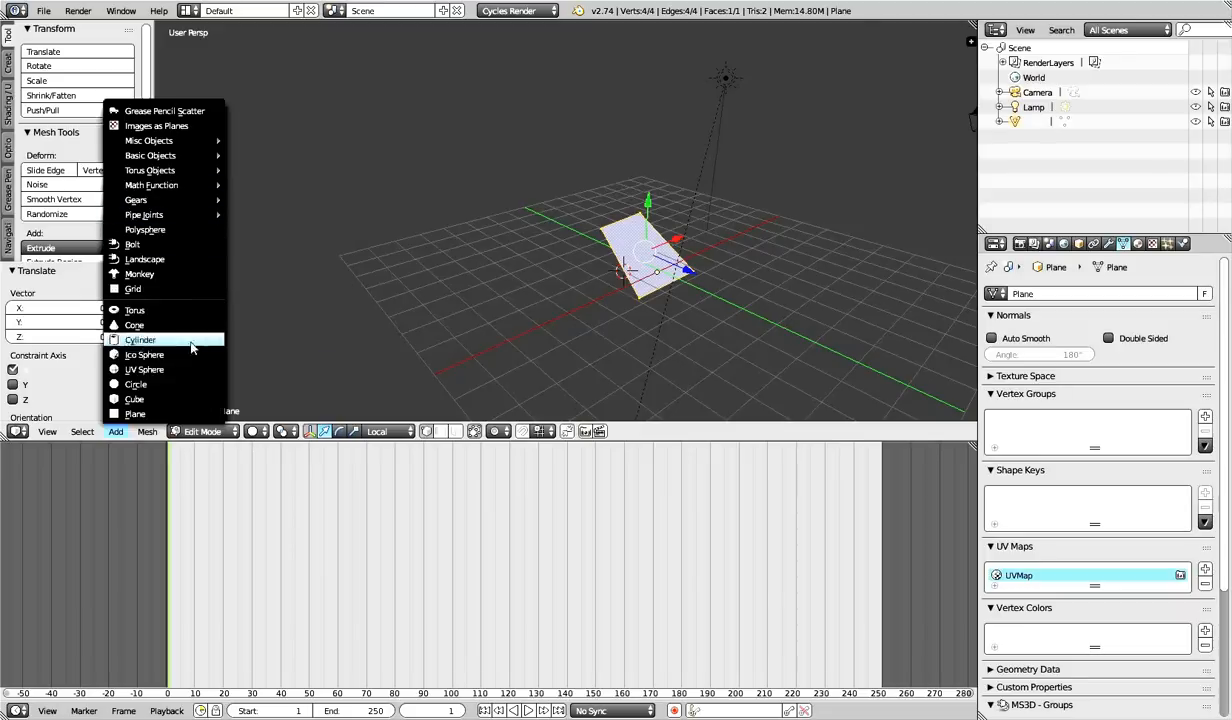
pyautogui.click(168, 324)
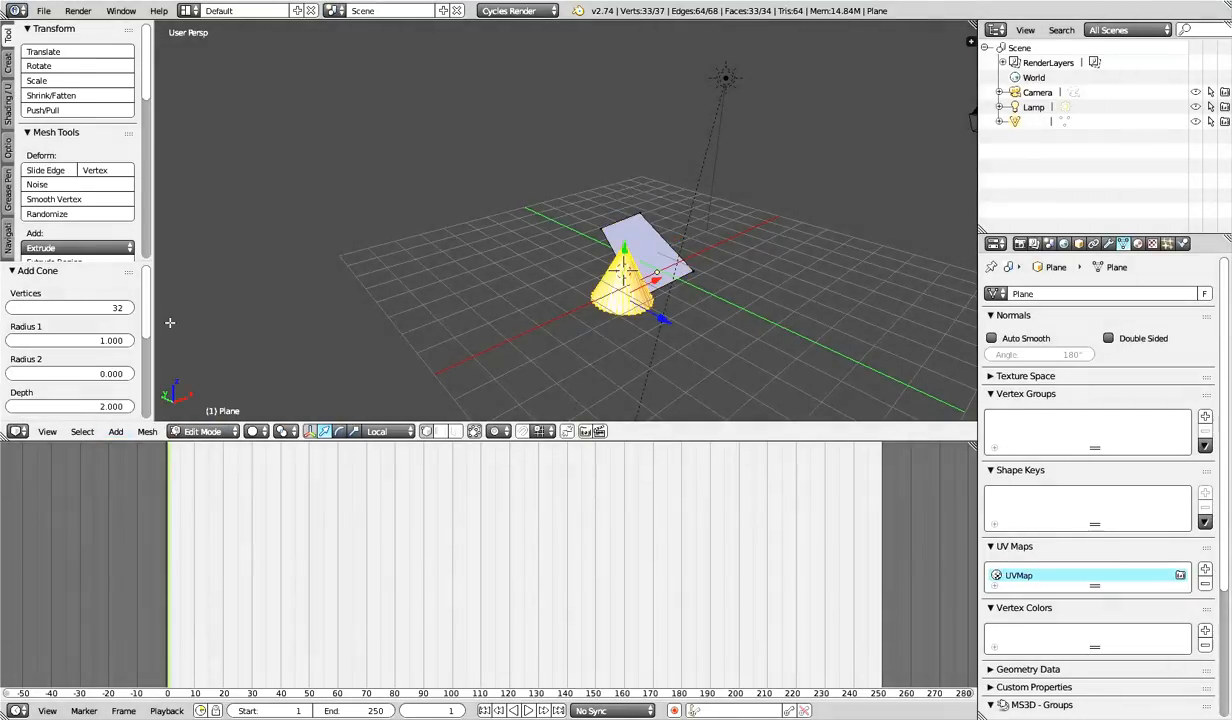
pyautogui.moveTo(625, 260); pyautogui.dragTo(630, 188)
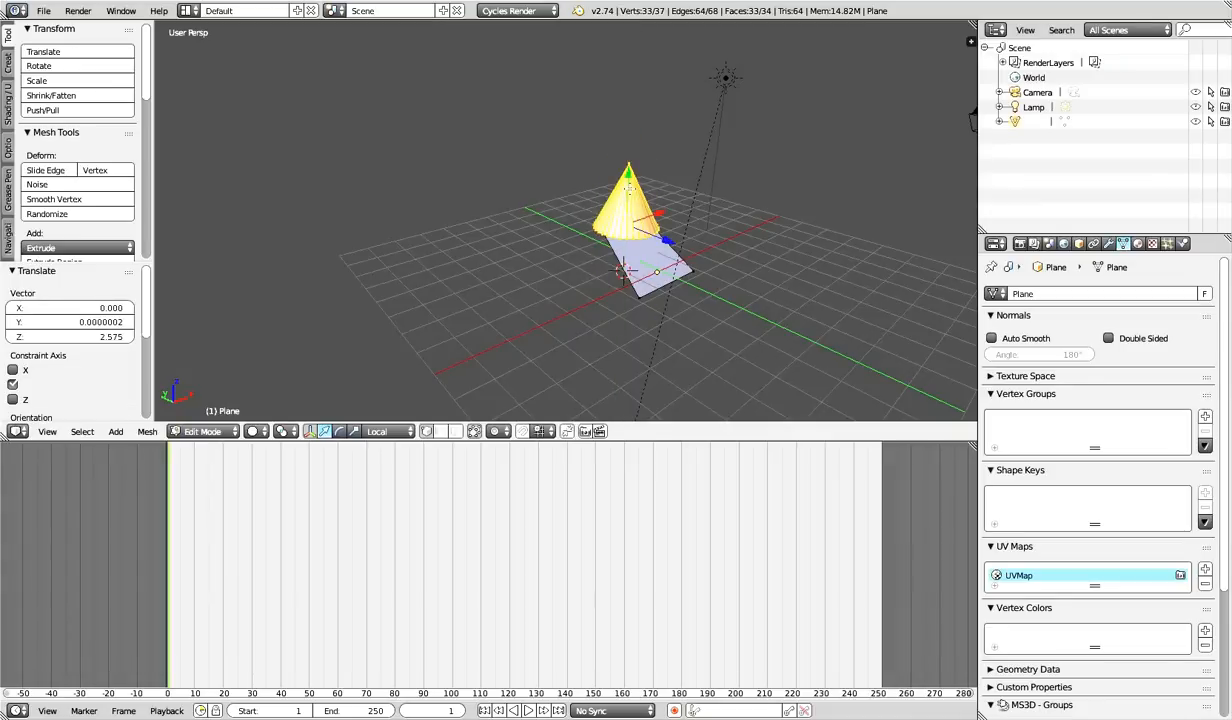
pyautogui.moveTo(666, 240); pyautogui.dragTo(621, 222)
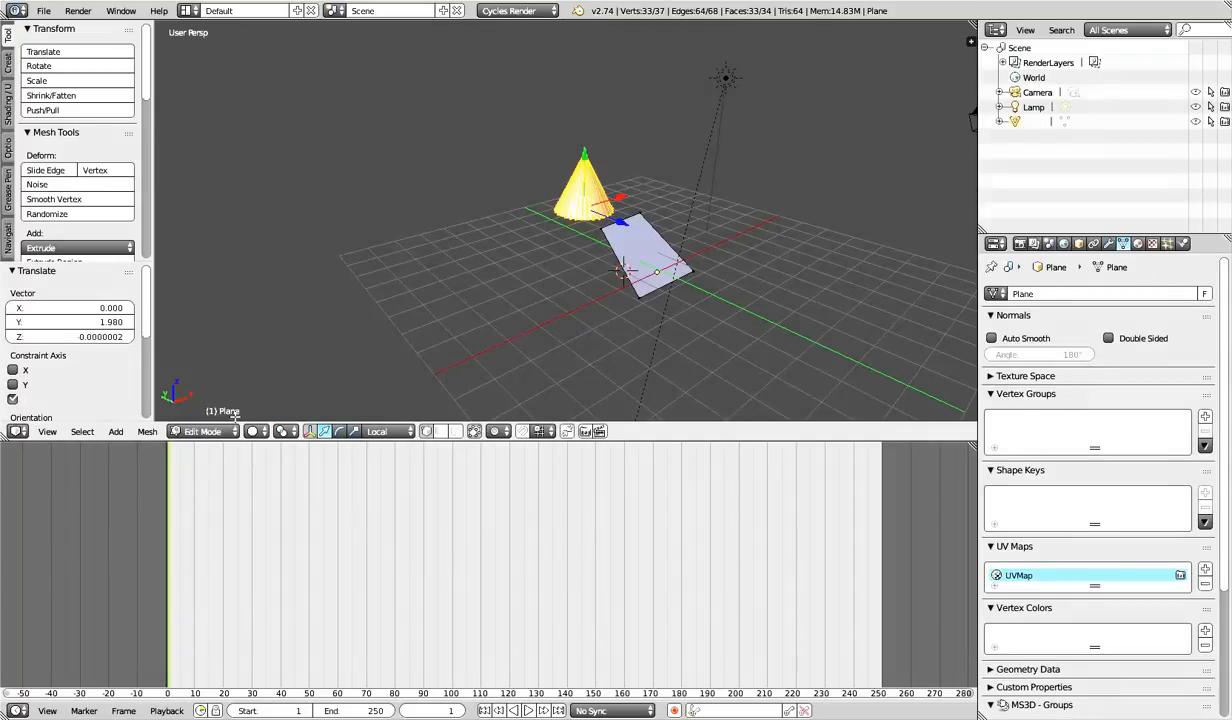
# Return to Object Mode and place the 3D cursor on the empty grid area in front of the cone
pyautogui.press('Tab')
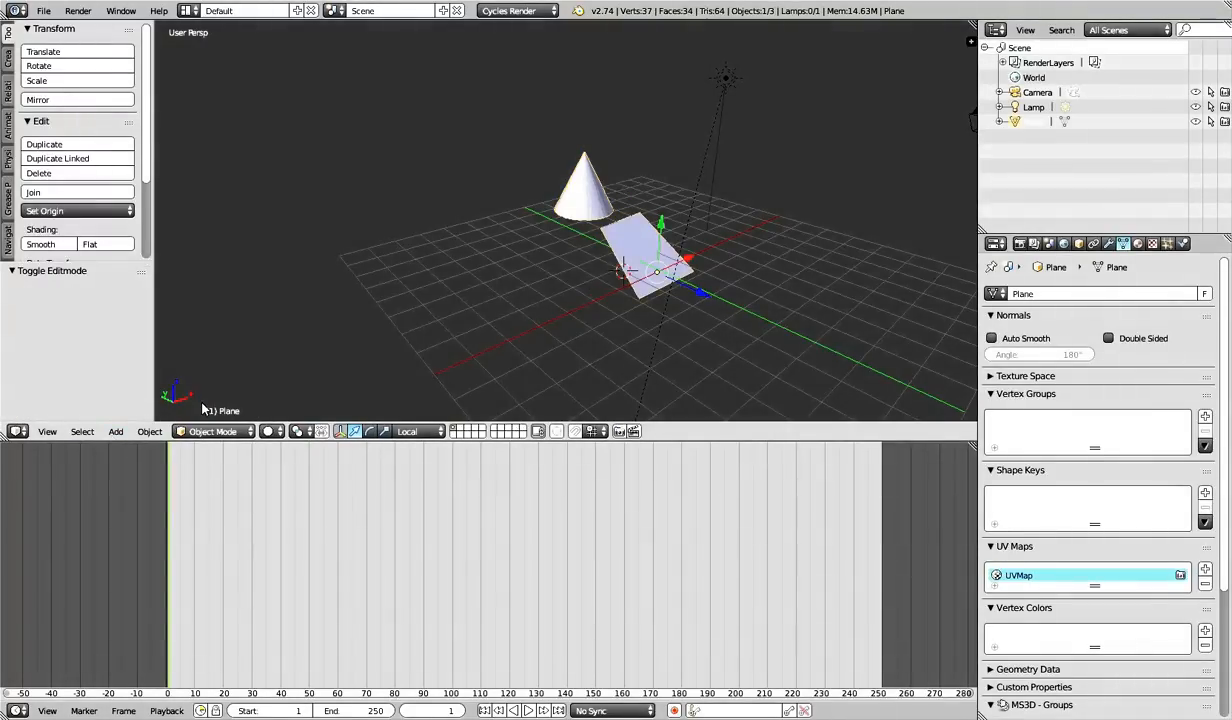
pyautogui.click(518, 297)
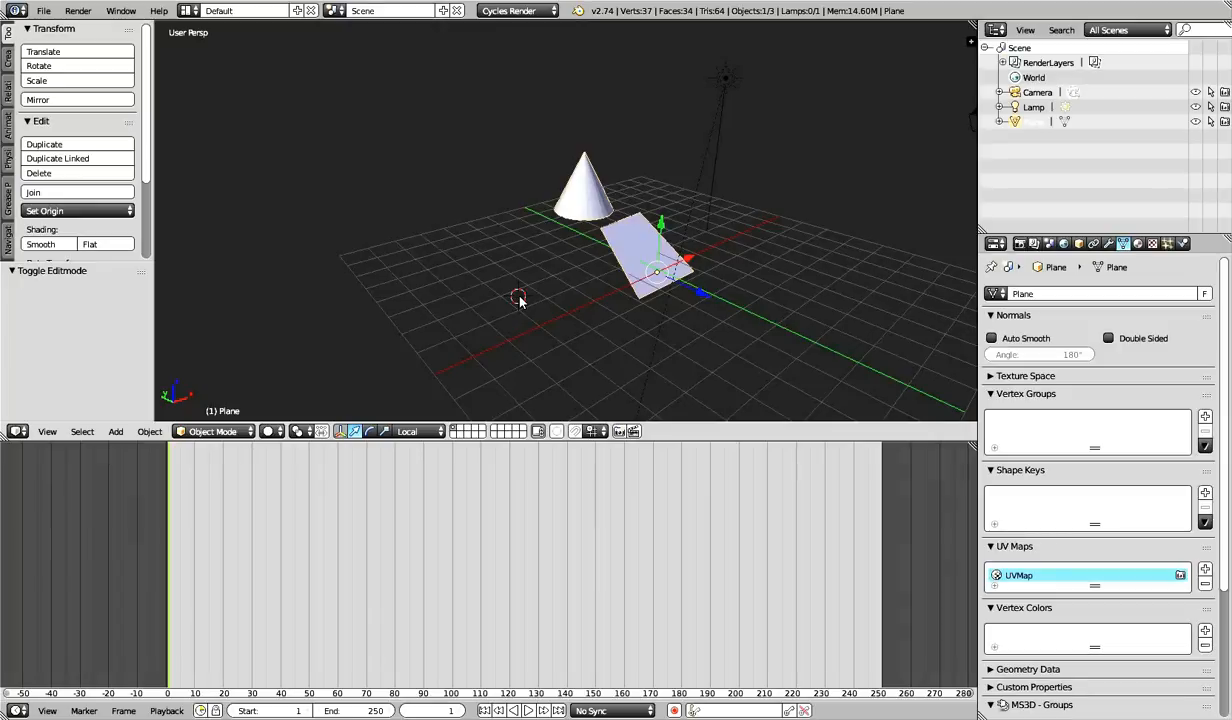
pyautogui.click(404, 253)
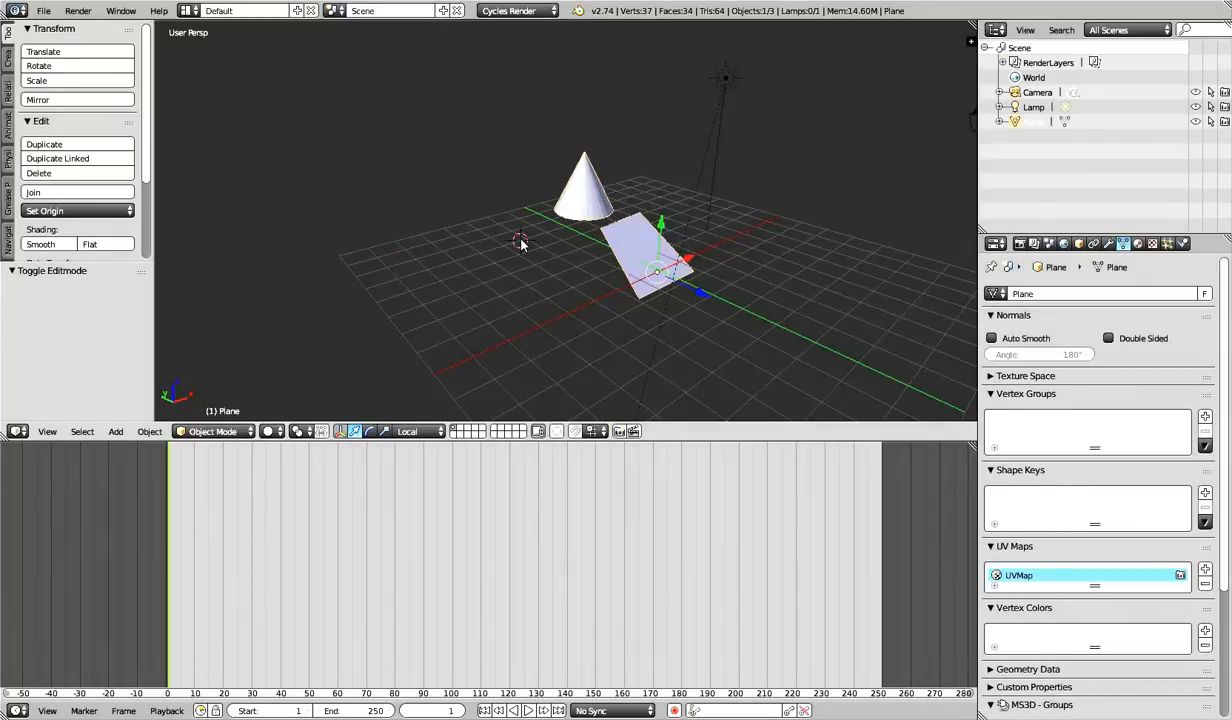
pyautogui.click(414, 273)
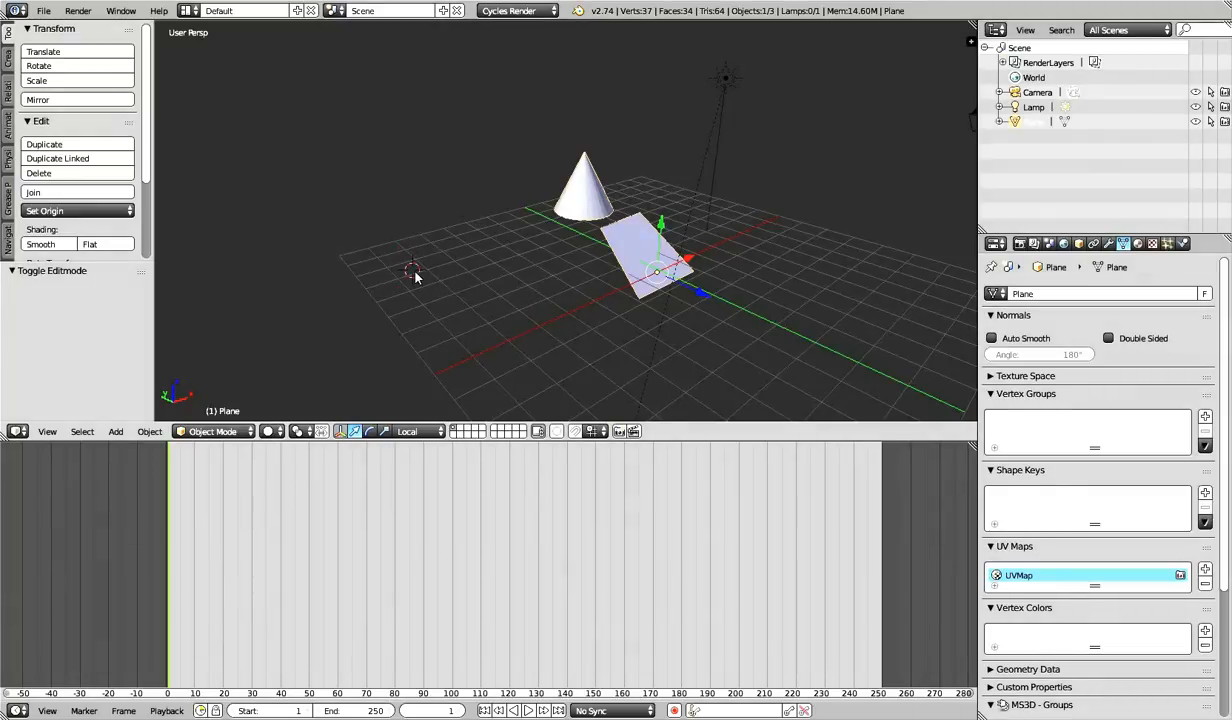
pyautogui.click(452, 230)
pyautogui.click(476, 287)
pyautogui.click(491, 226)
pyautogui.click(413, 245)
pyautogui.click(499, 314)
# Add a cylinder mesh as a separate object at the 3D cursor
pyautogui.click(116, 430)
pyautogui.moveTo(118, 416)
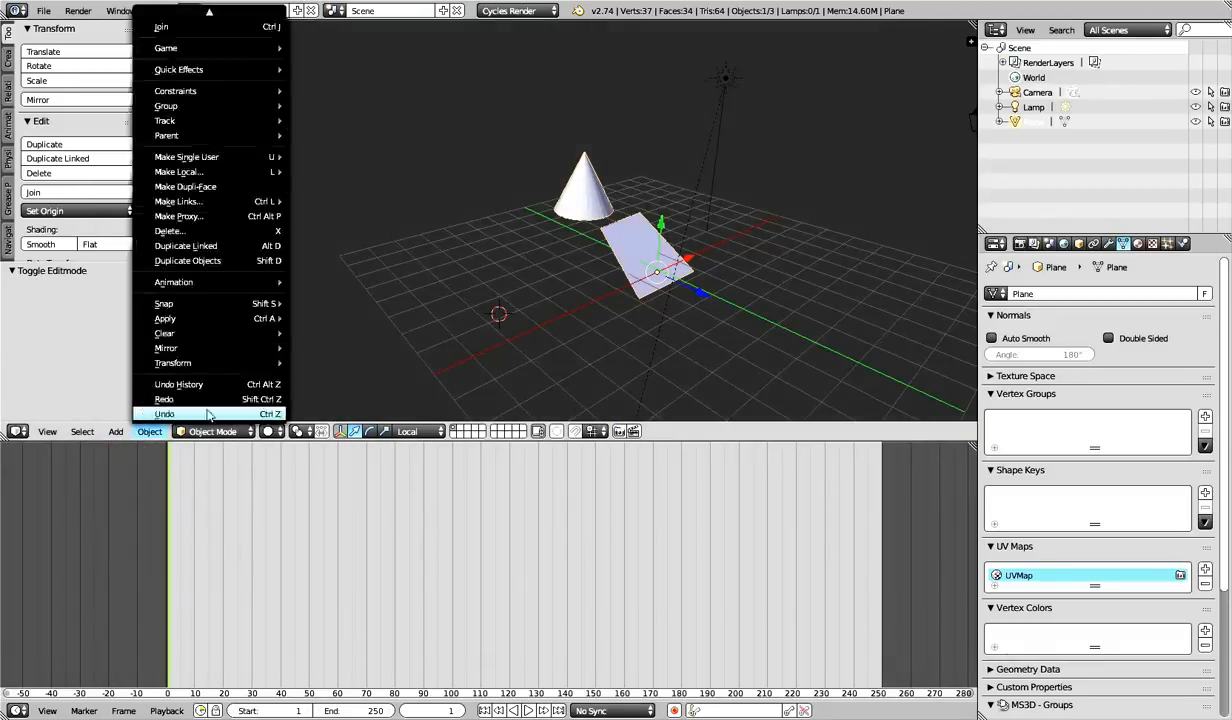
pyautogui.click(116, 431)
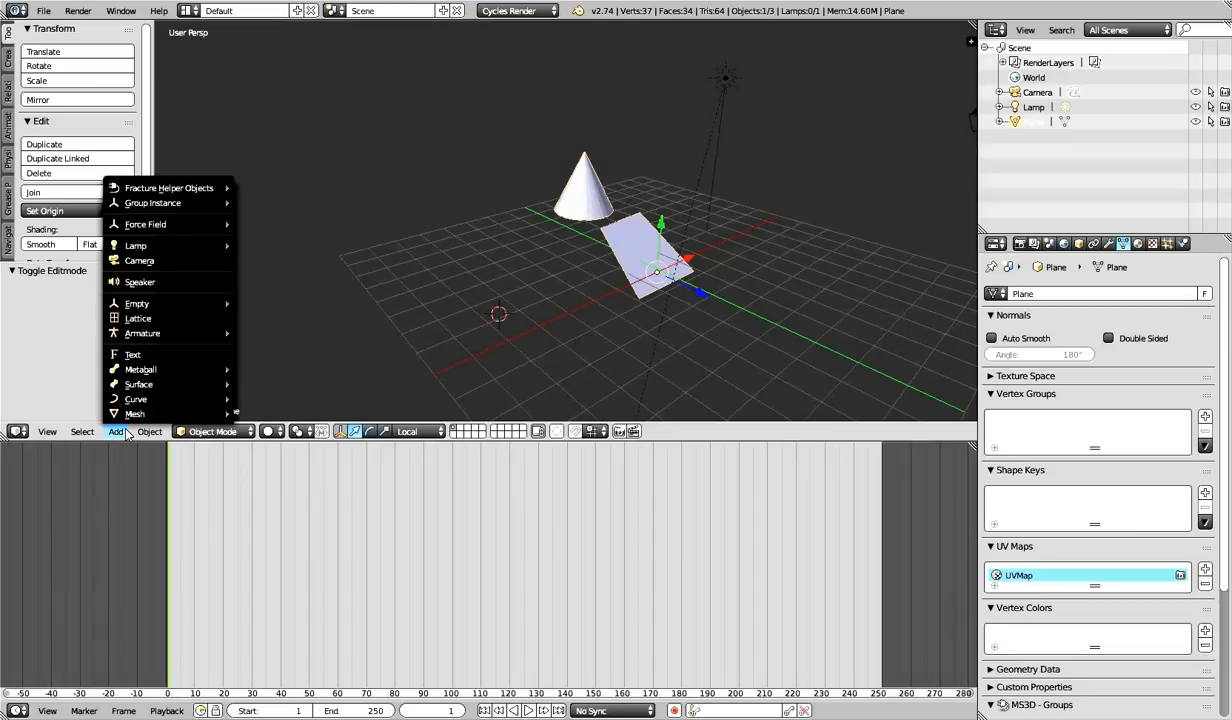
pyautogui.moveTo(132, 416)
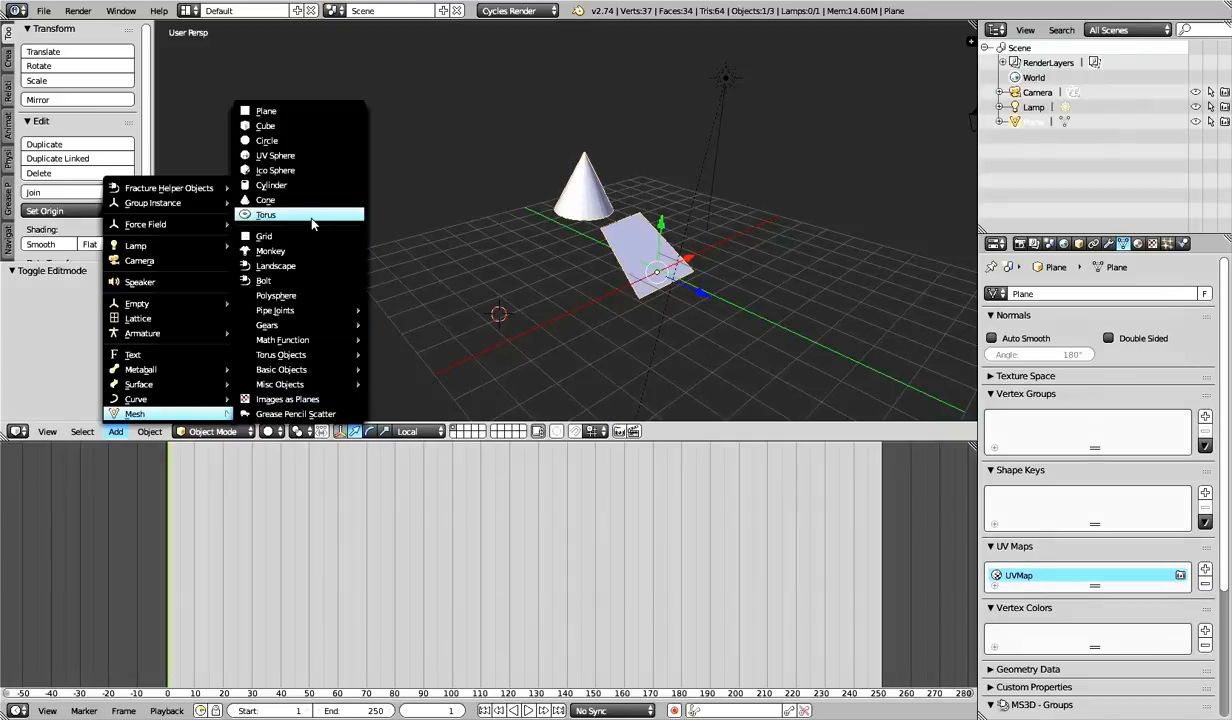
pyautogui.click(312, 186)
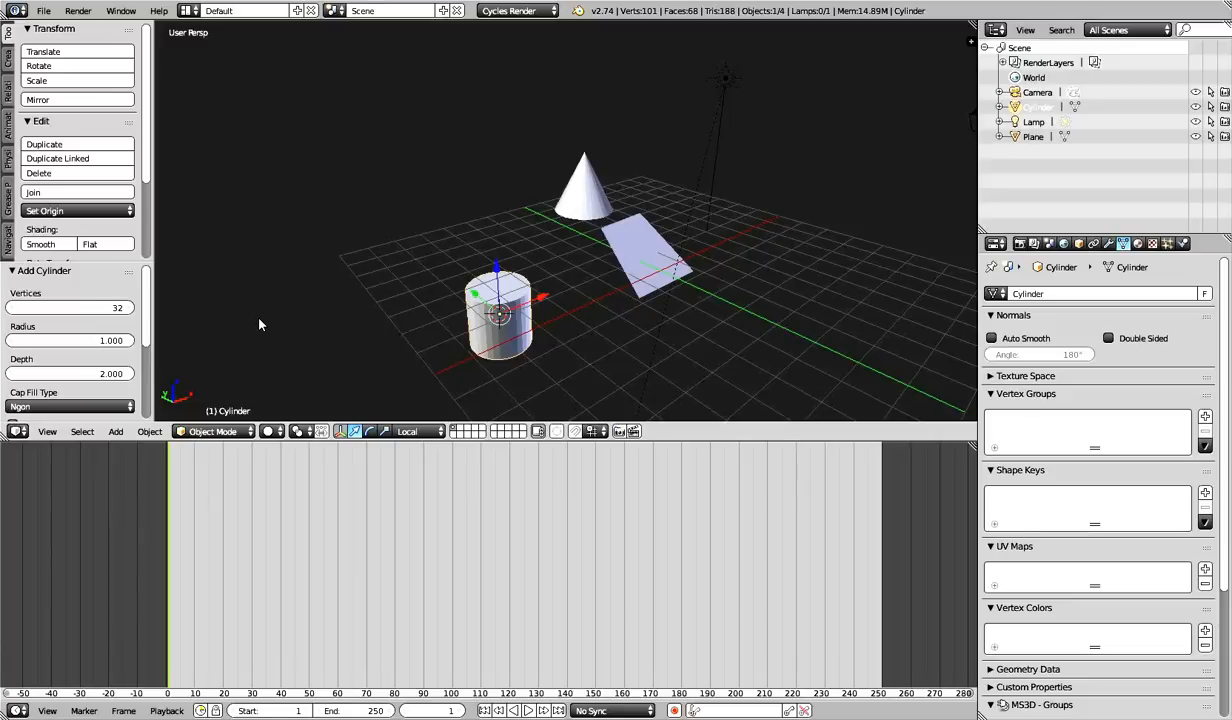
# Set the new cylinder to 23 vertices and a radius of 1.230
pyautogui.moveTo(82, 305); pyautogui.dragTo(47, 316)
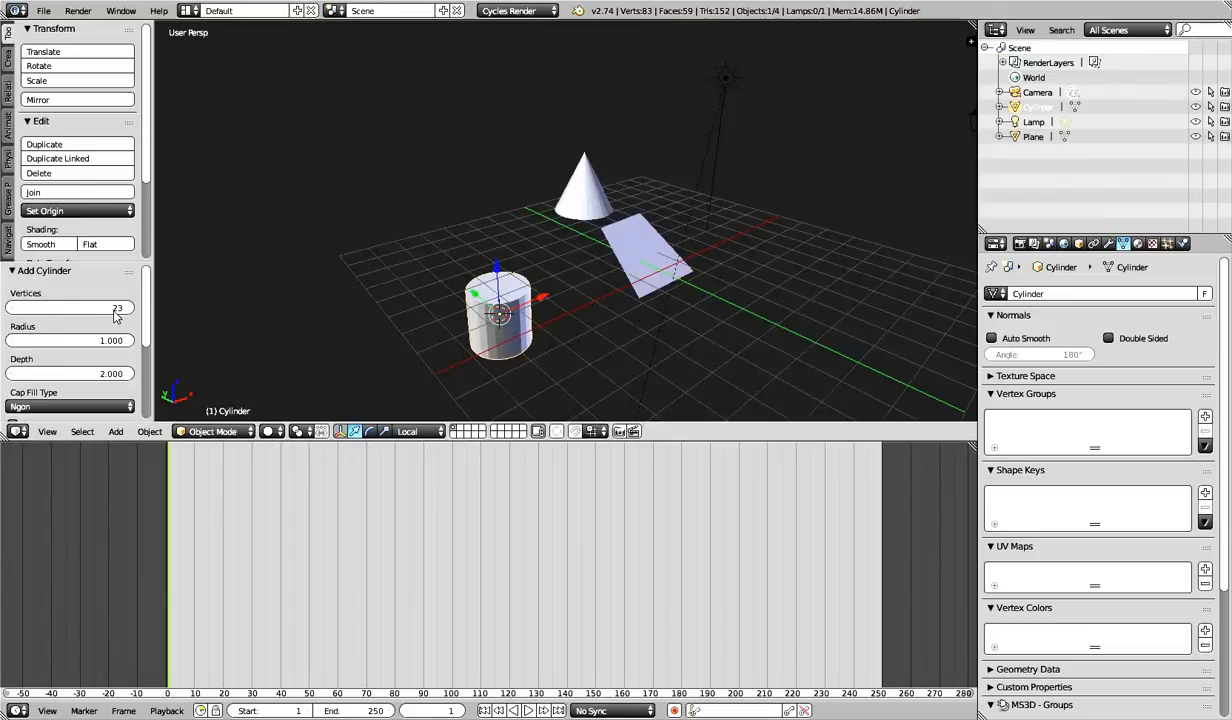
pyautogui.moveTo(121, 331)
pyautogui.mouseDown()
pyautogui.moveTo(45, 349)
pyautogui.moveTo(111, 330)
pyautogui.moveTo(68, 329)
pyautogui.moveTo(110, 331)
pyautogui.mouseUp()
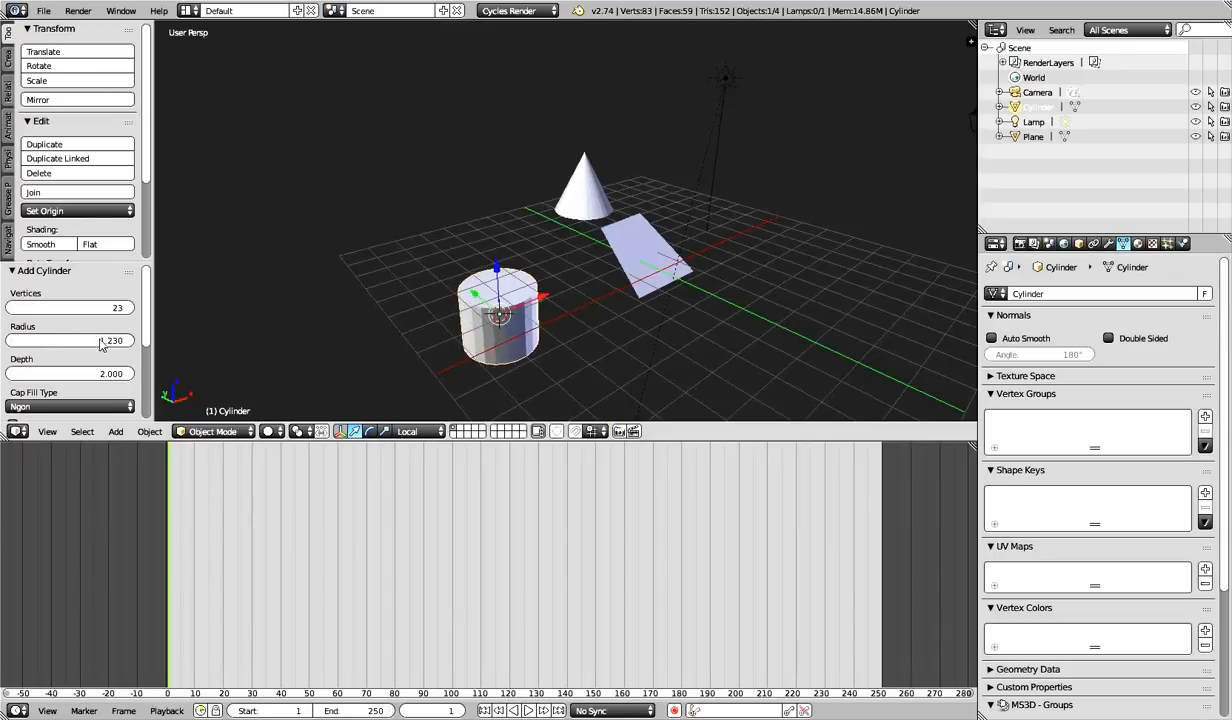
pyautogui.scroll(-5, 133, 400)
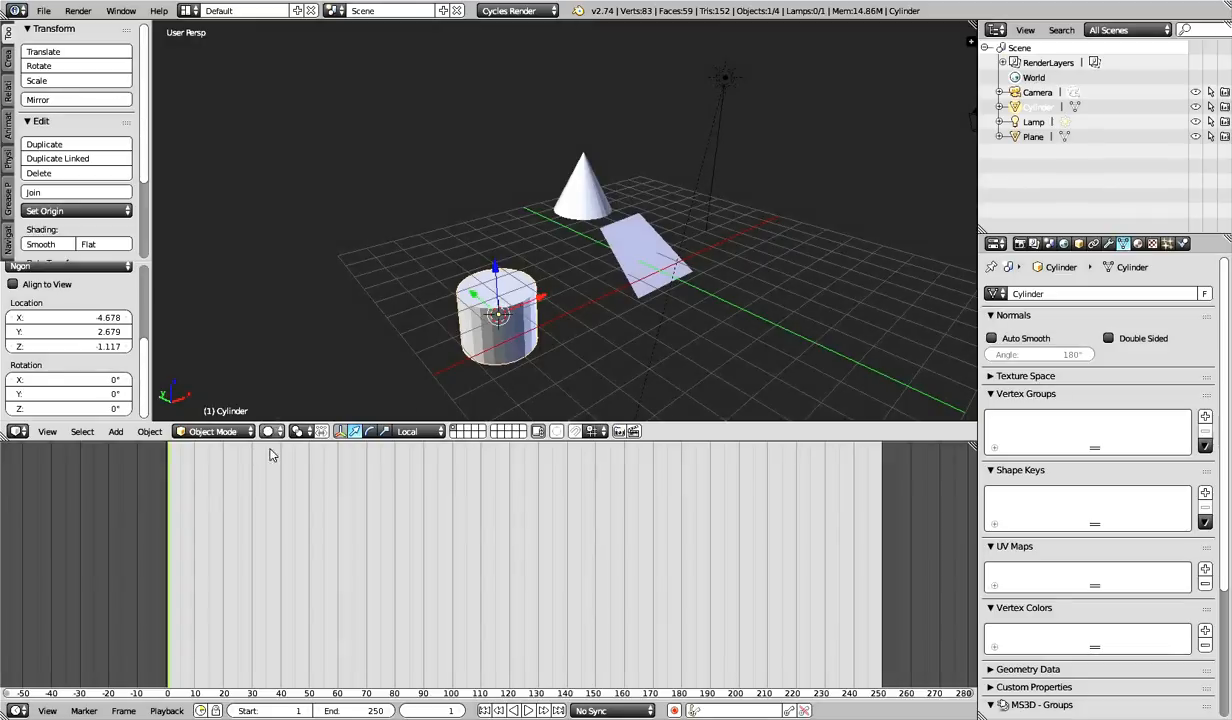
# Select the combined cone-and-plane object, deselect all of its geometry in Edit Mode, and return to Object Mode
pyautogui.rightClick(591, 200)
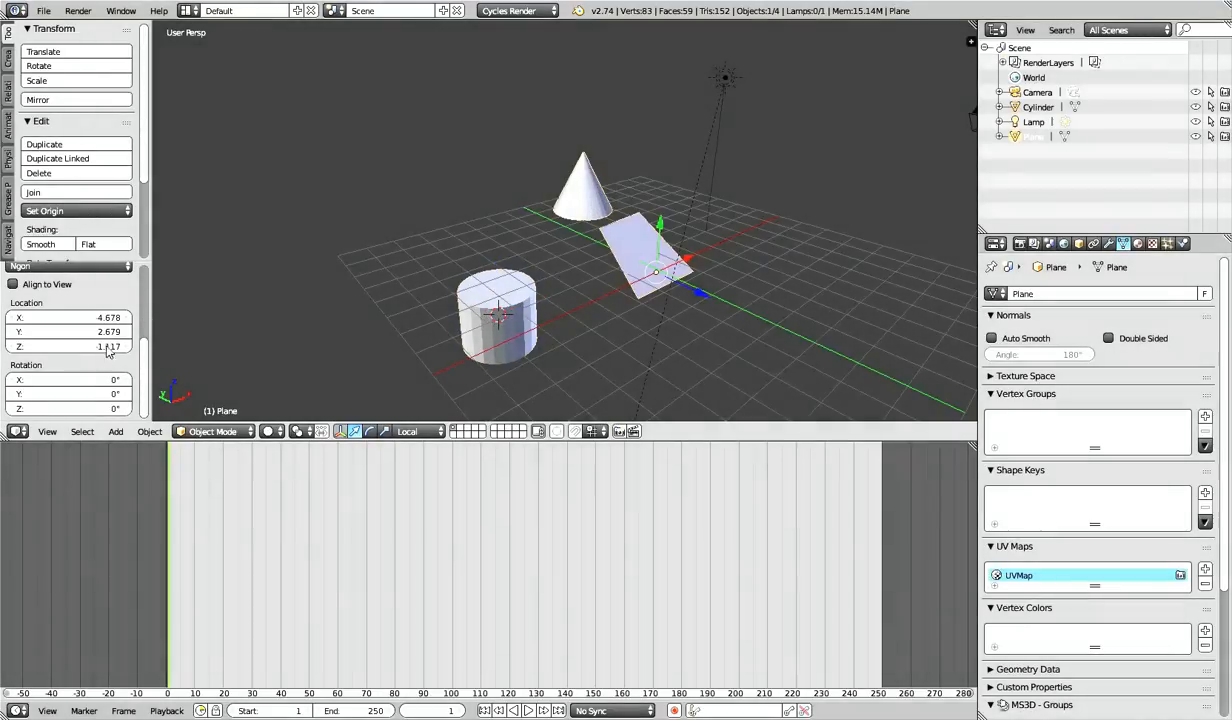
pyautogui.press('Tab')
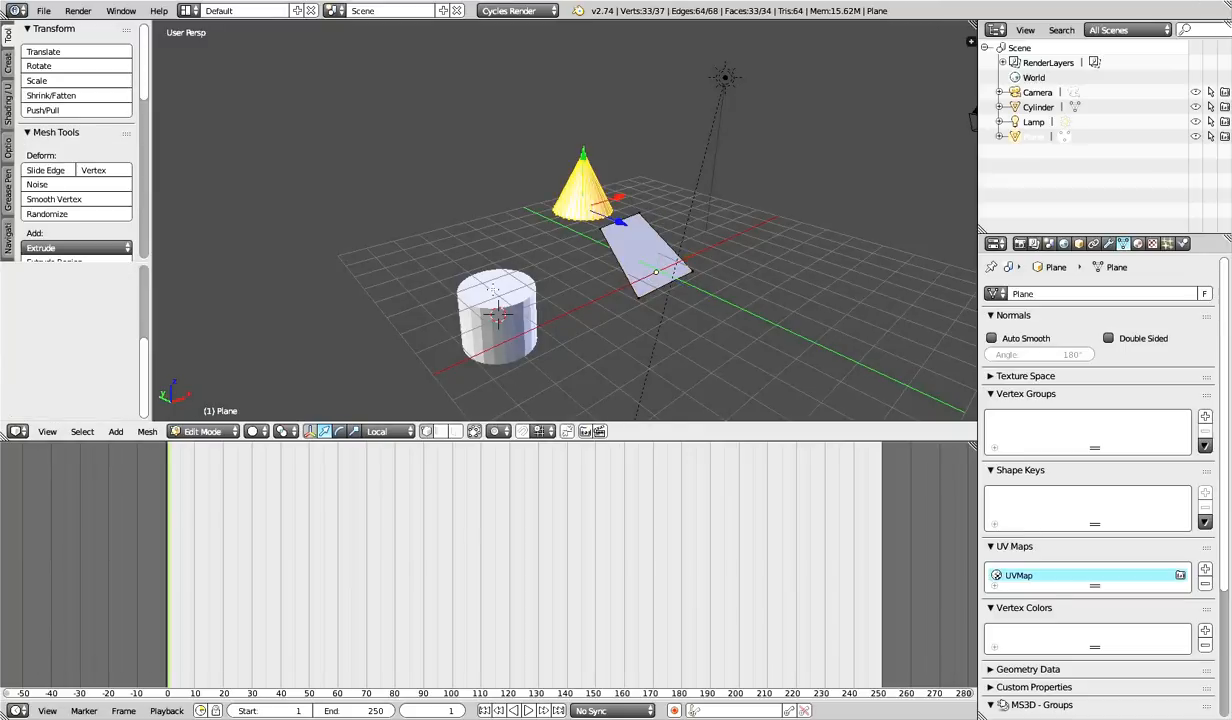
pyautogui.press('a')
pyautogui.press('Tab')
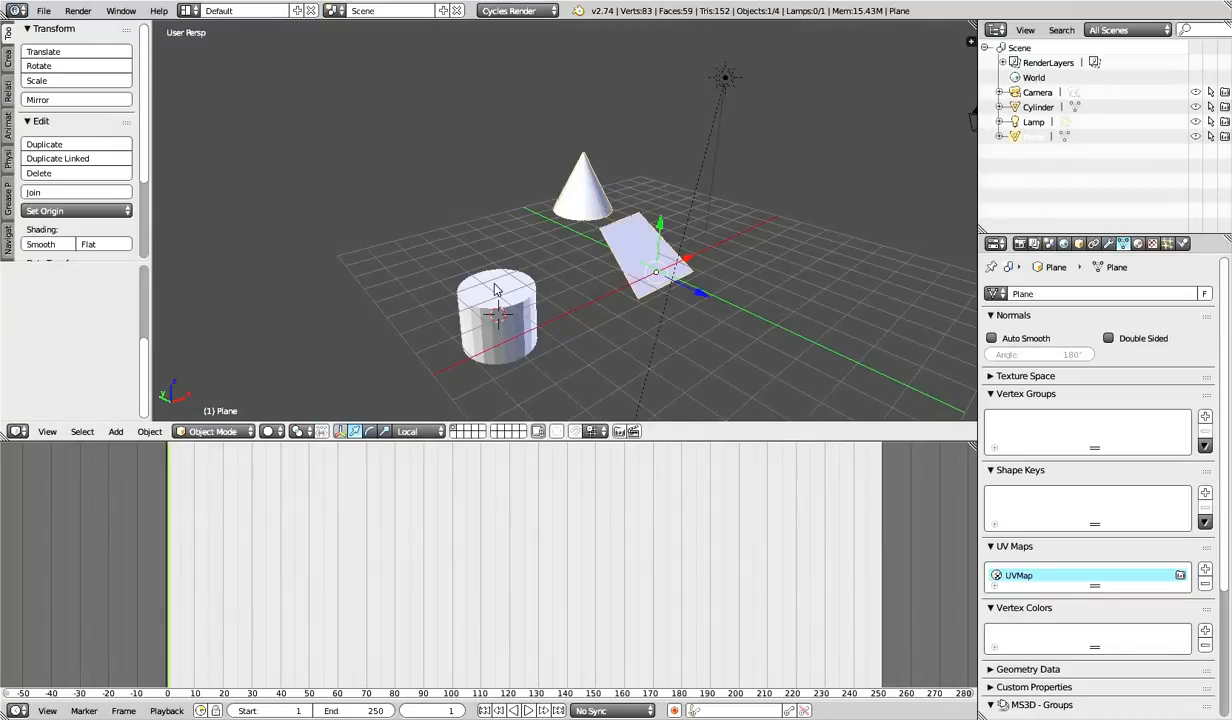
# Delete the cylinder object from the scene
pyautogui.rightClick(494, 304)
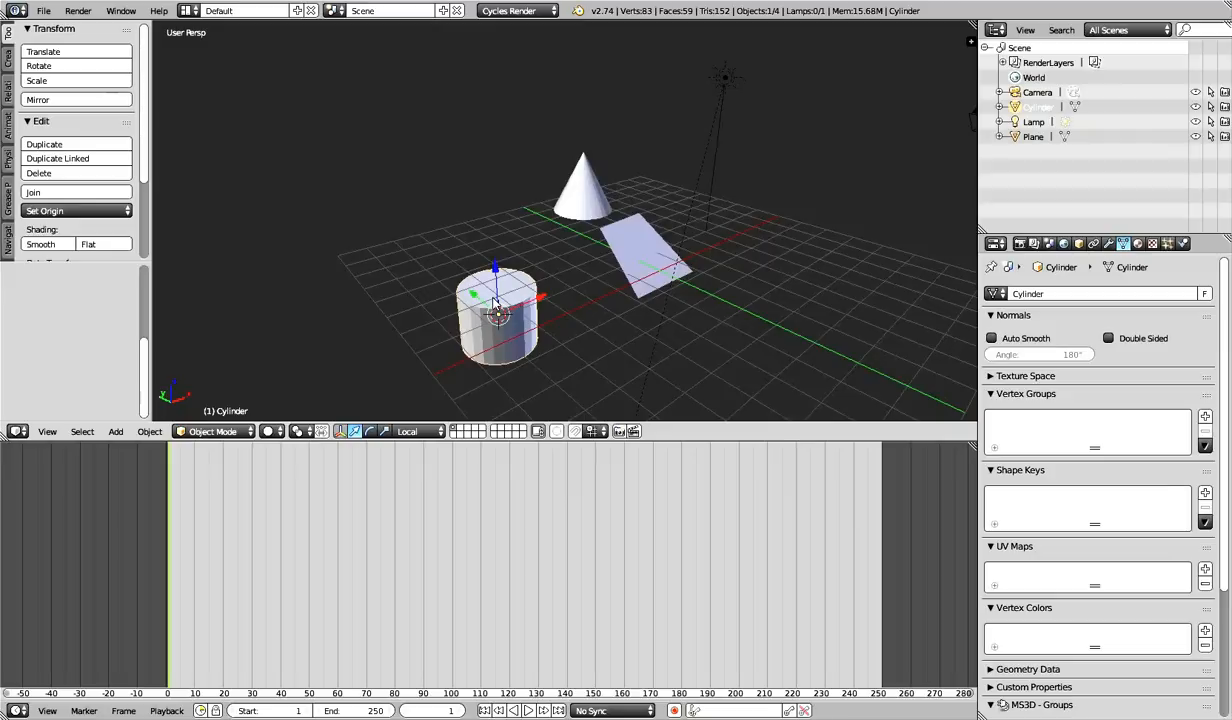
pyautogui.press('x')
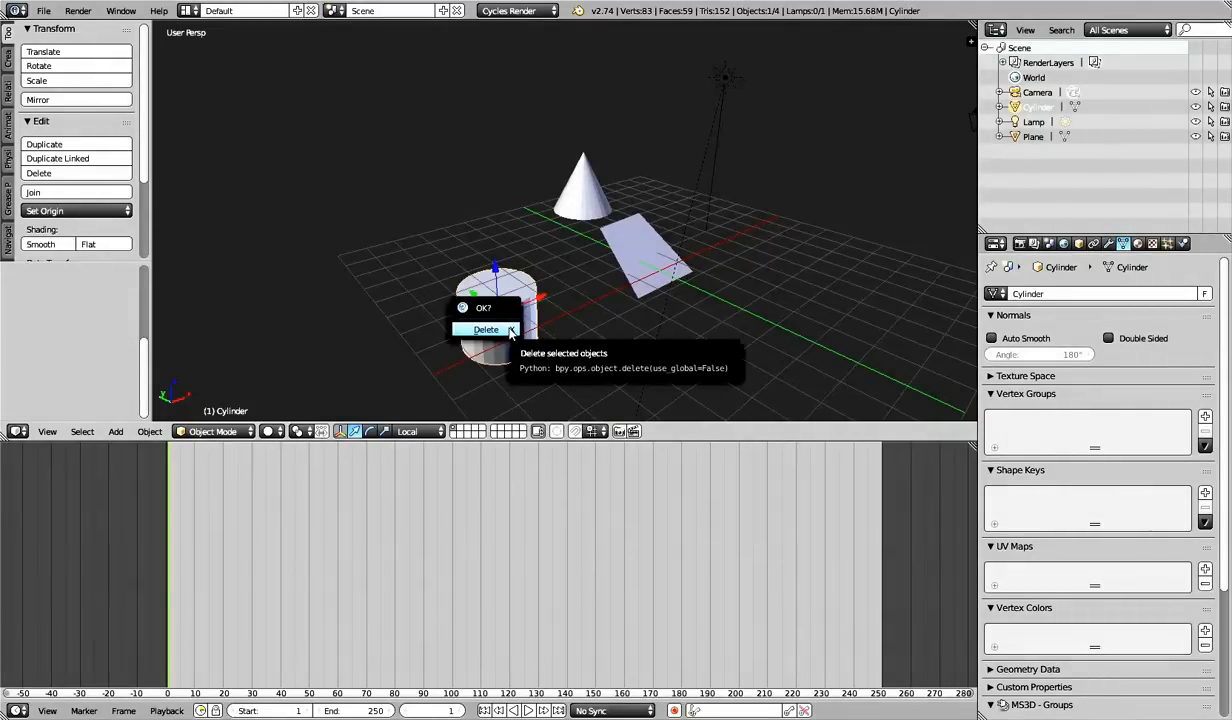
pyautogui.click(487, 330)
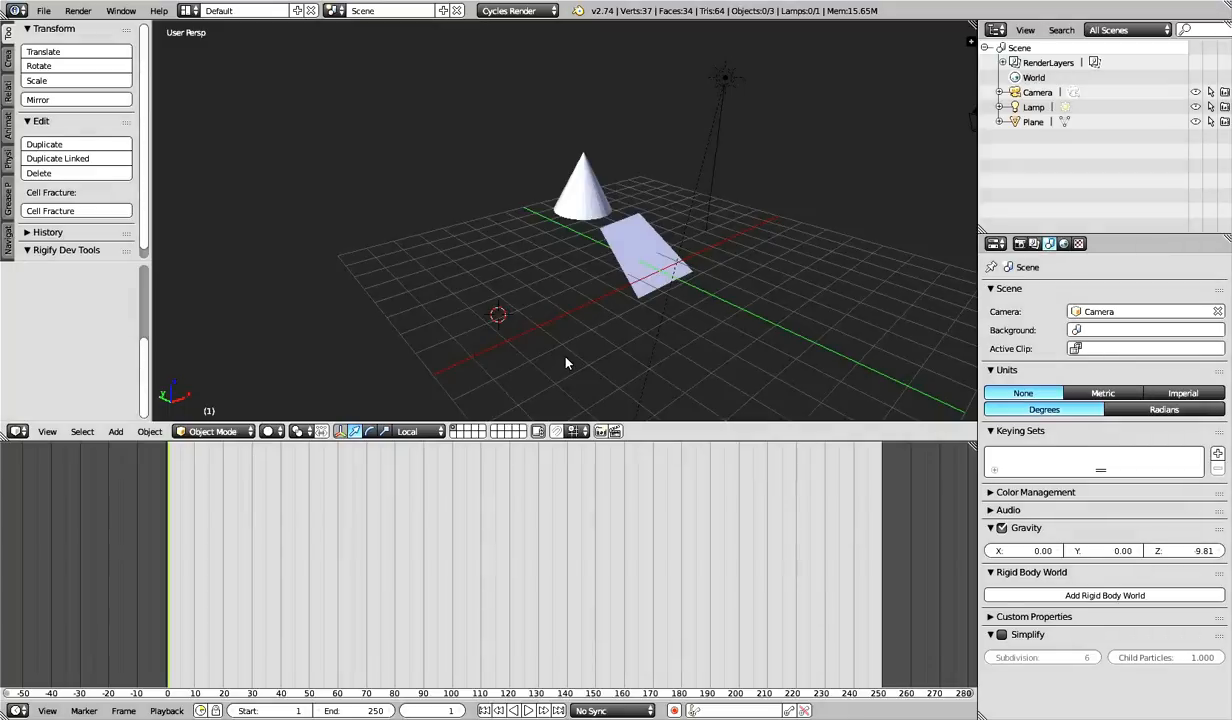
# Select the cone-and-plane object, nudge it along its local X axis, and select one cone base vertex in Edit Mode
pyautogui.rightClick(640, 255)
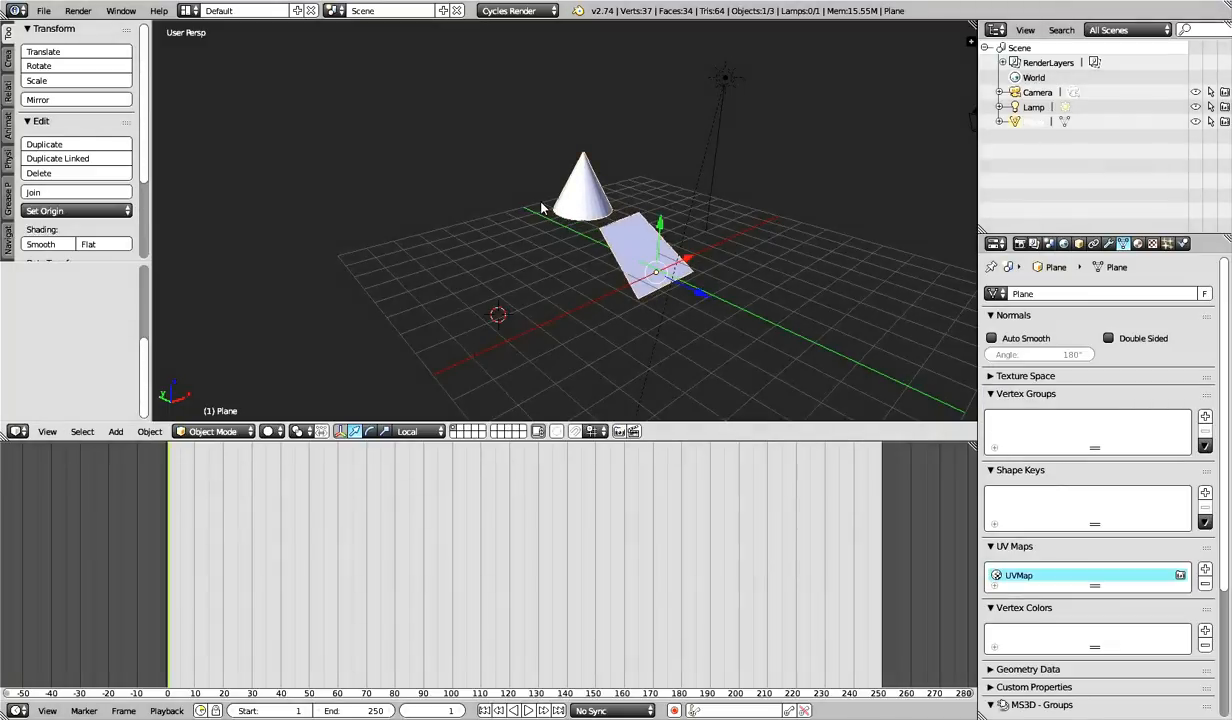
pyautogui.moveTo(680, 265)
pyautogui.mouseDown()
pyautogui.moveTo(570, 309)
pyautogui.moveTo(697, 275)
pyautogui.mouseUp()
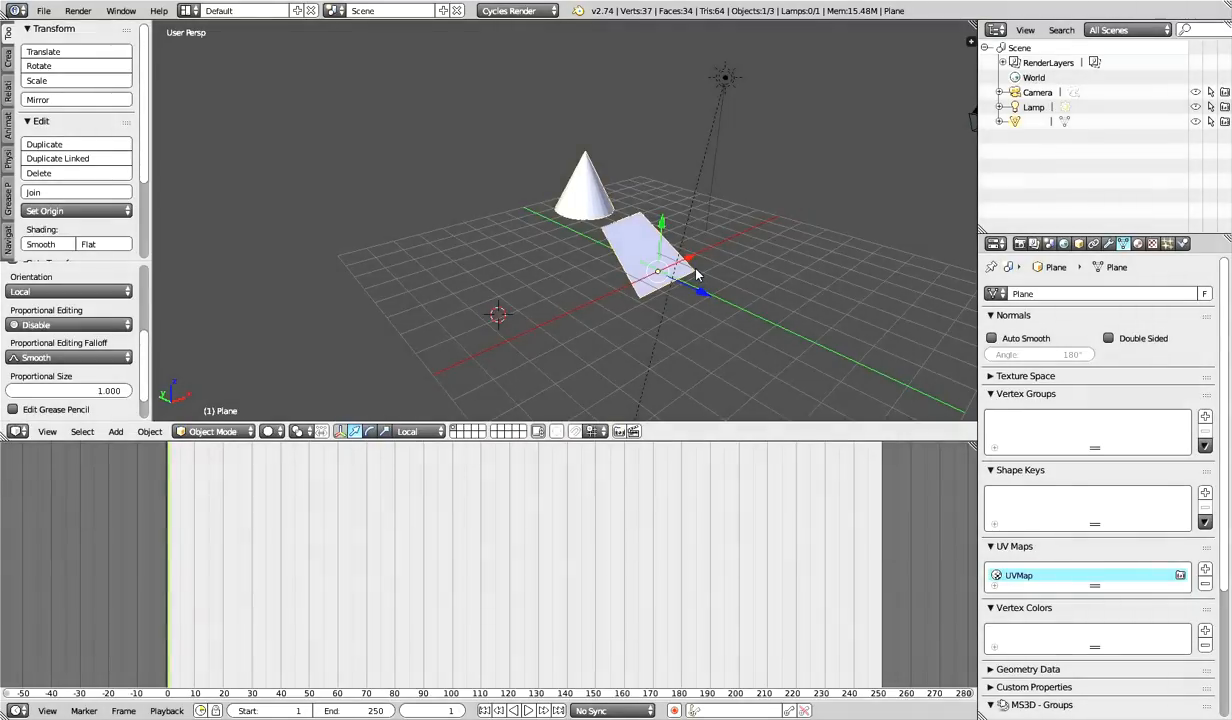
pyautogui.press('Tab')
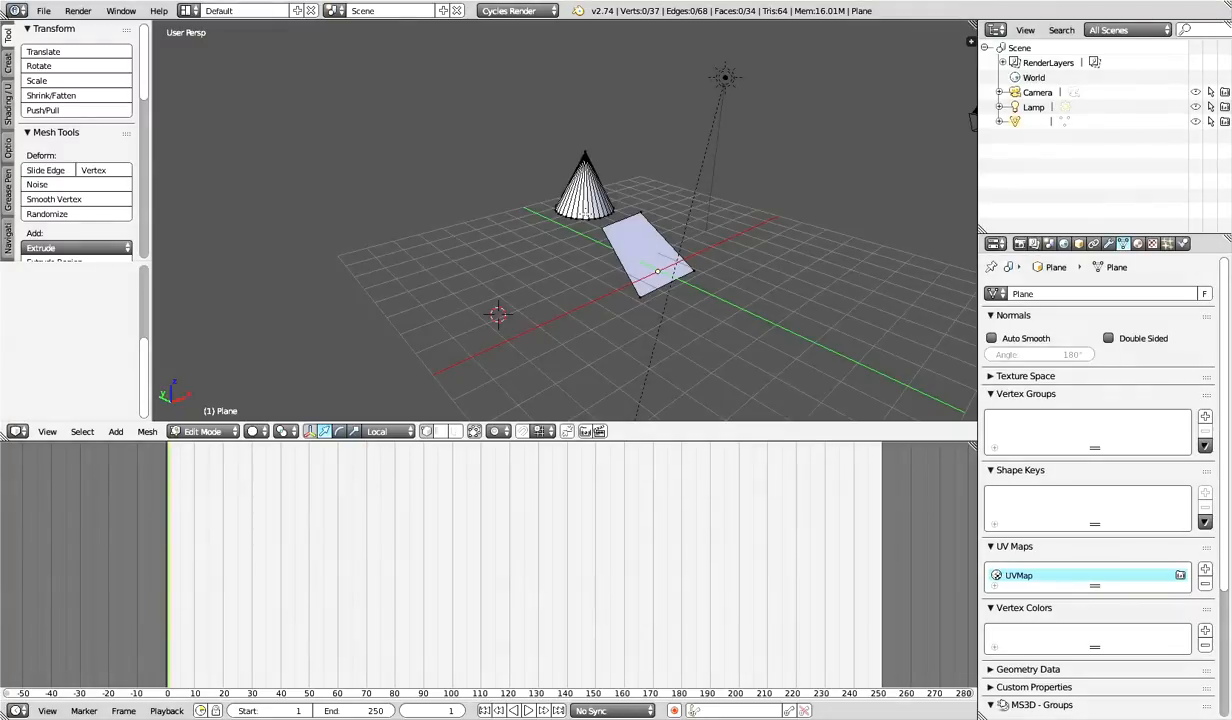
pyautogui.rightClick(571, 214)
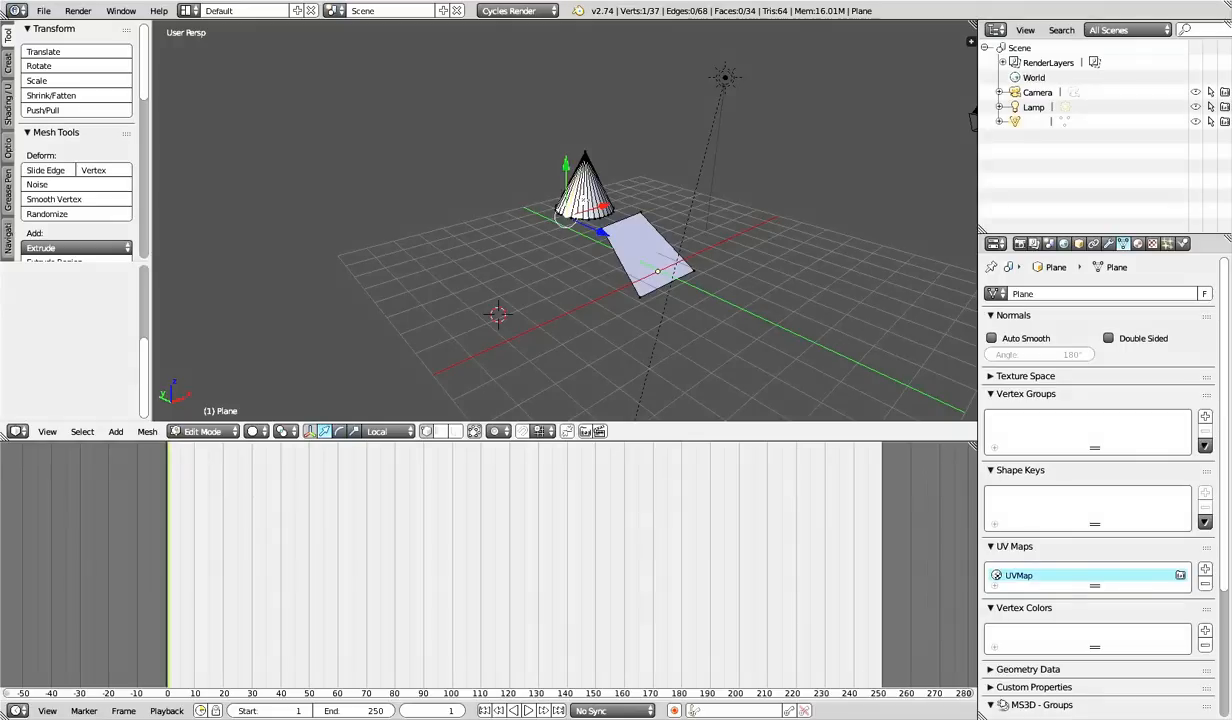
# In Object Mode, move the cone-and-plane object in the negative direction along its local X axis, and re-enter Edit Mode
pyautogui.press('Tab')
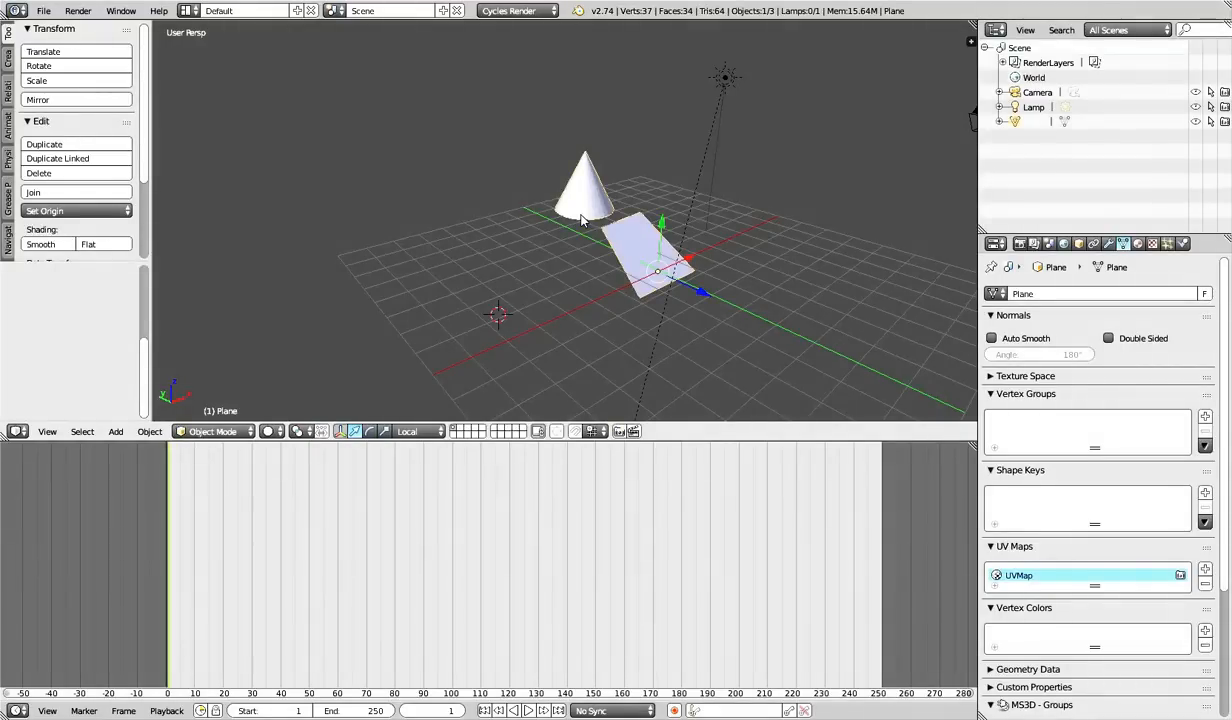
pyautogui.press('r')
pyautogui.click(590, 285)
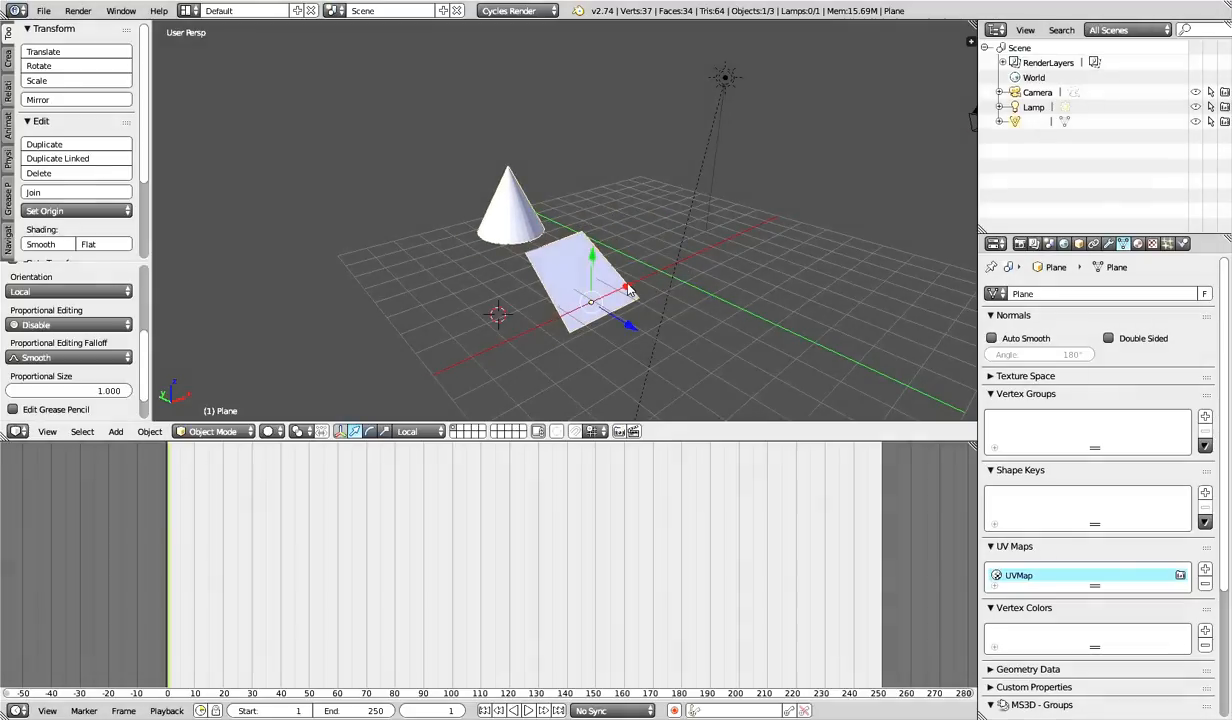
pyautogui.press('Tab')
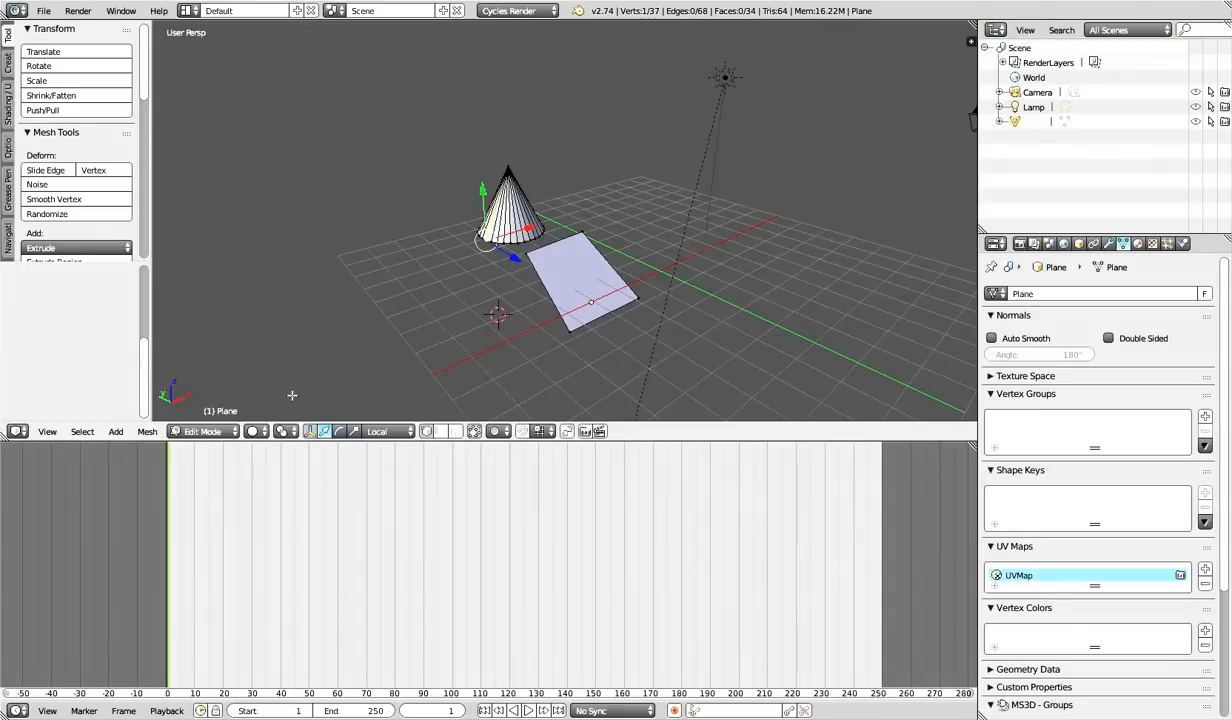
# Return to Object Mode and change the main 3D View area to the Outliner editor
pyautogui.press('Tab')
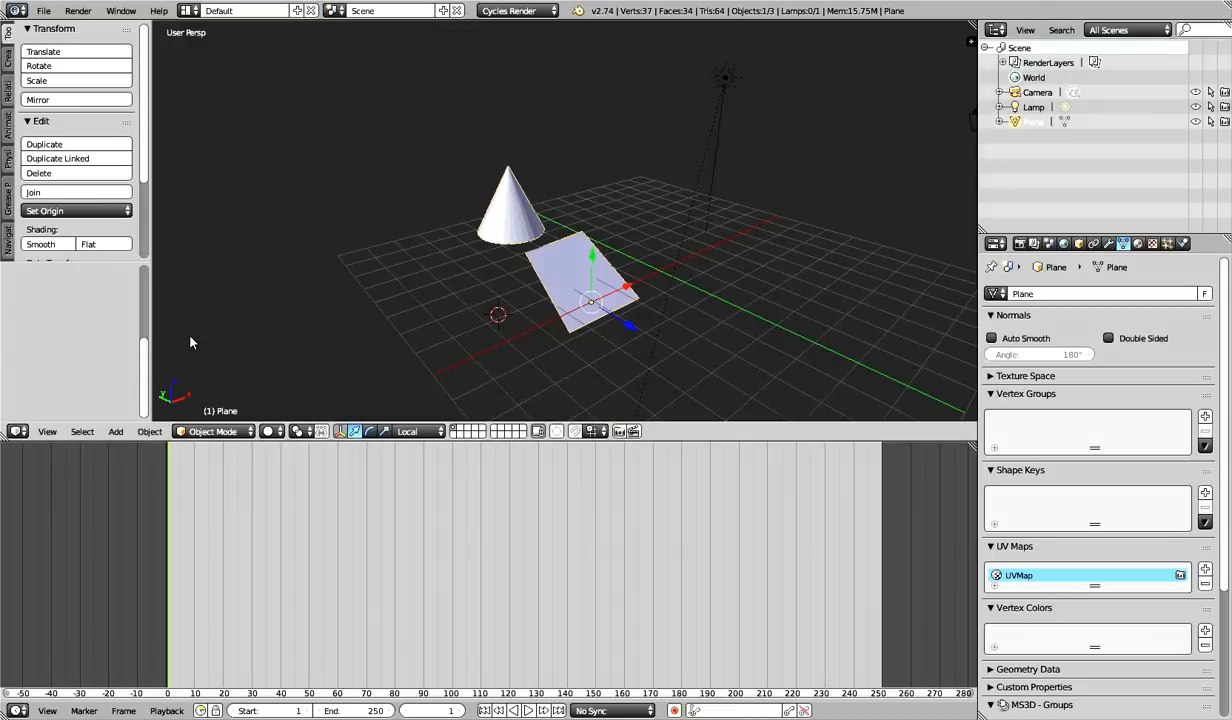
pyautogui.click(17, 431)
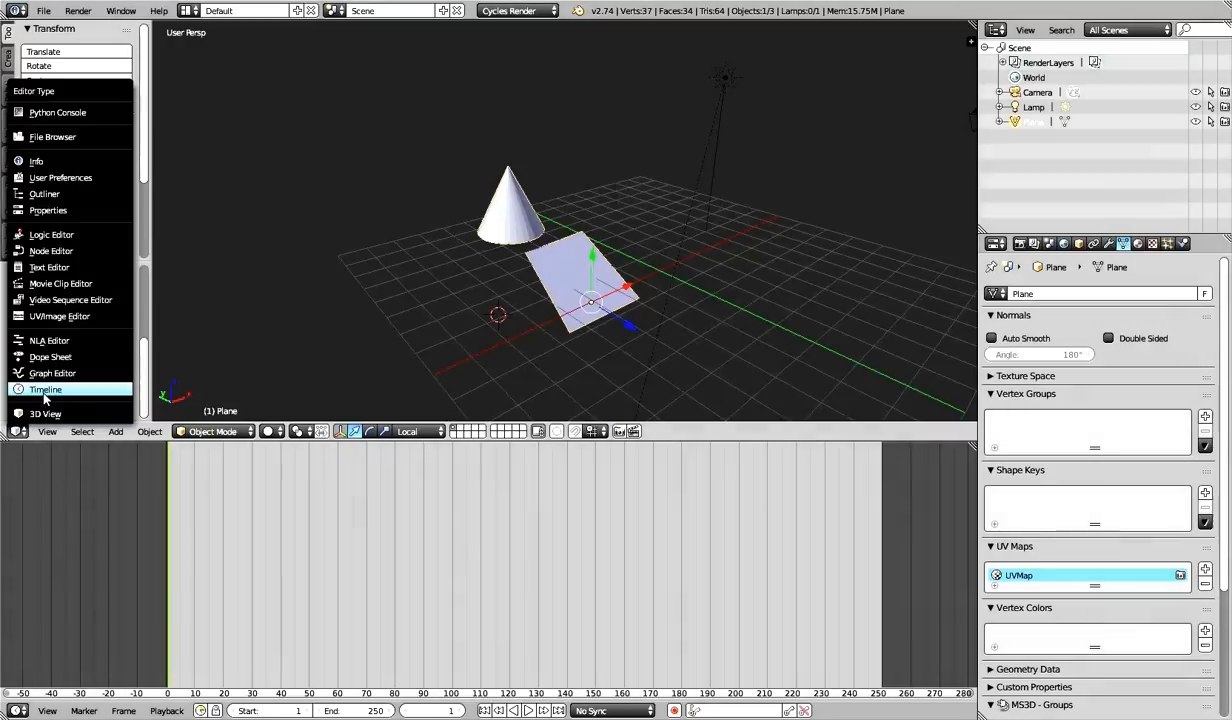
pyautogui.click(76, 199)
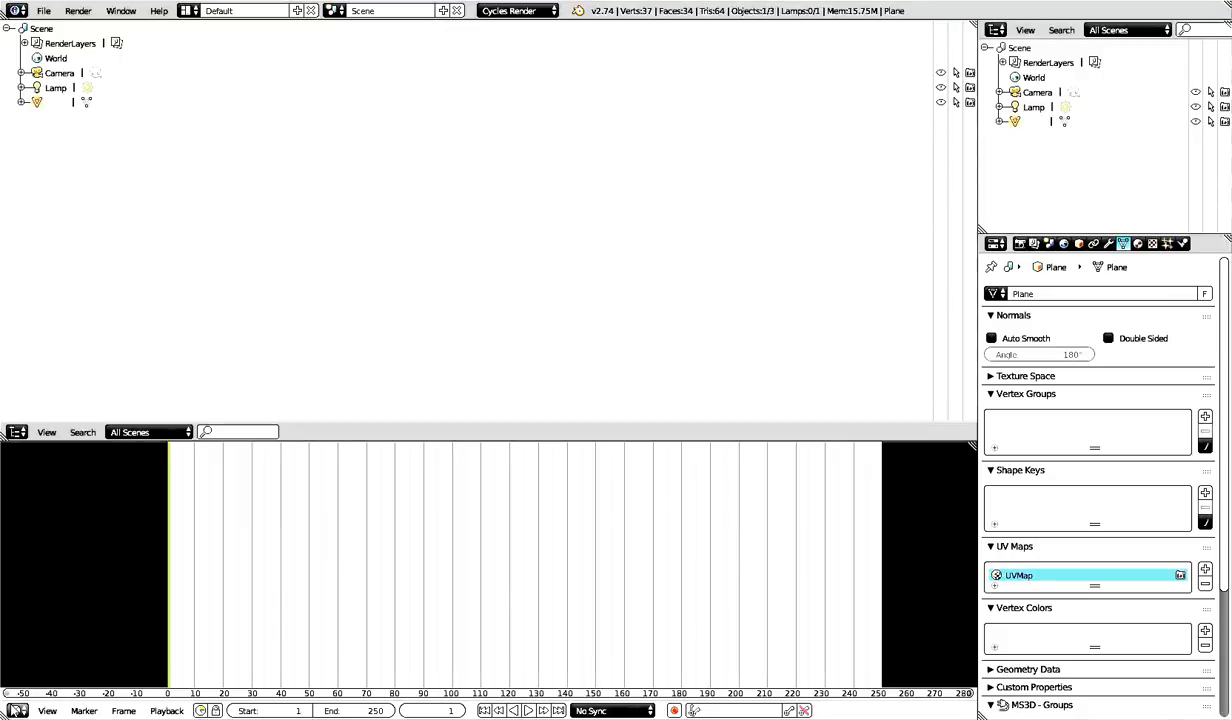
# Change the Timeline area to a 3D View showing the whole scene, and switch the main Outliner area back to a 3D View
pyautogui.click(15, 711)
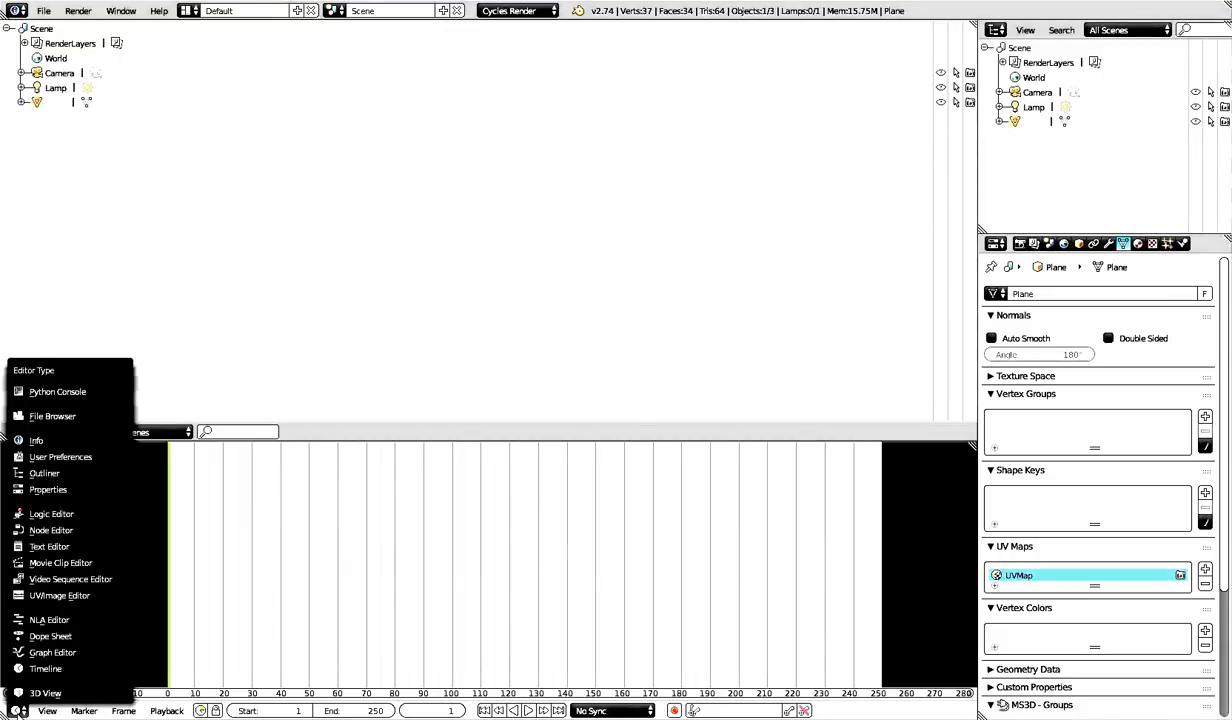
pyautogui.click(55, 692)
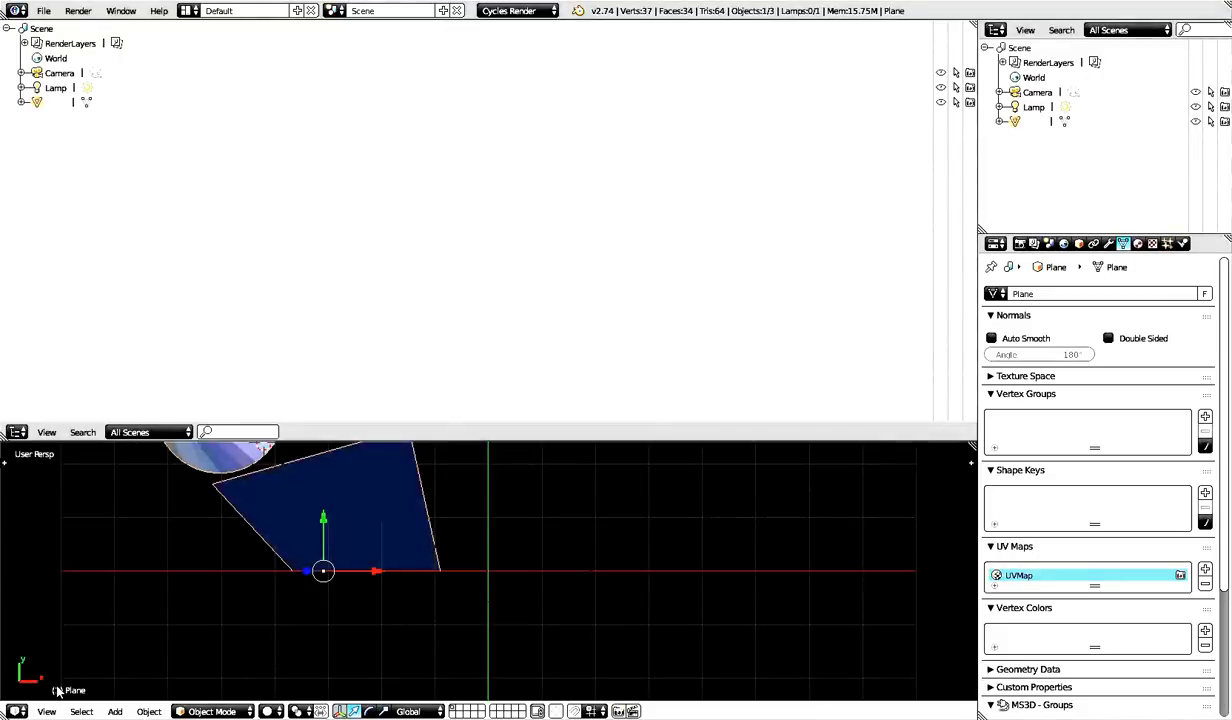
pyautogui.scroll(-5, 476, 544)
pyautogui.moveTo(476, 550); pyautogui.dragTo(438, 458, button='middle')
pyautogui.click(16, 432)
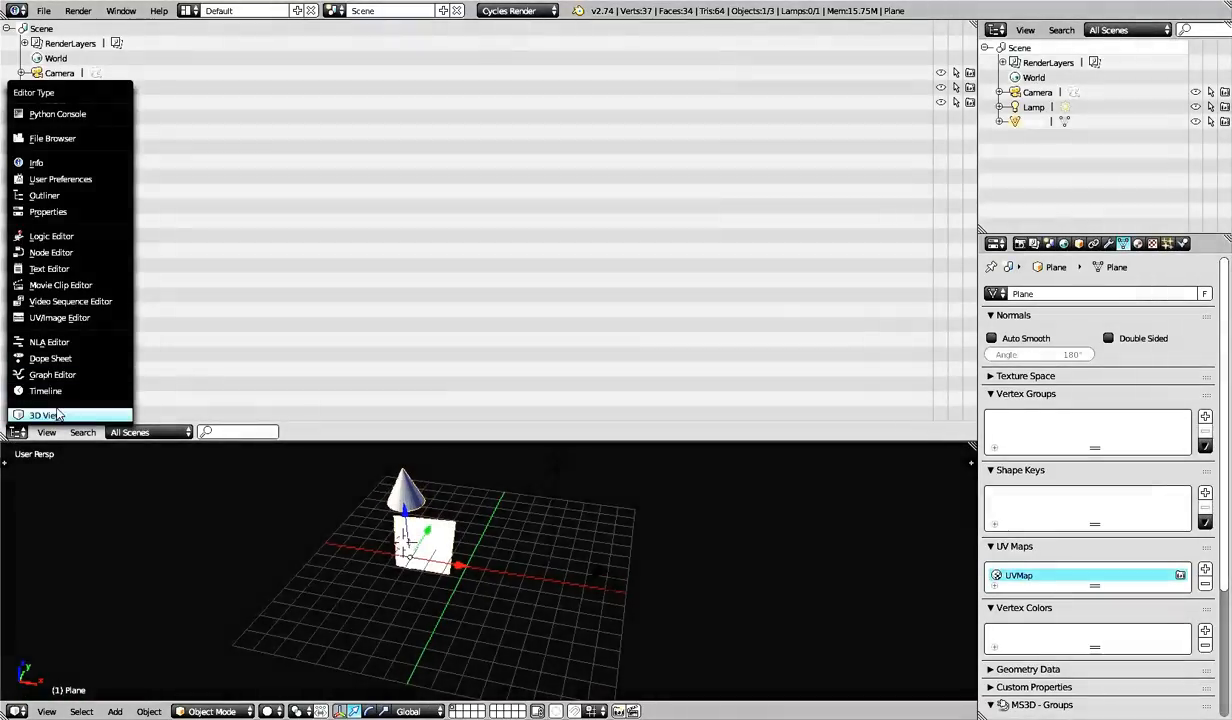
pyautogui.click(48, 414)
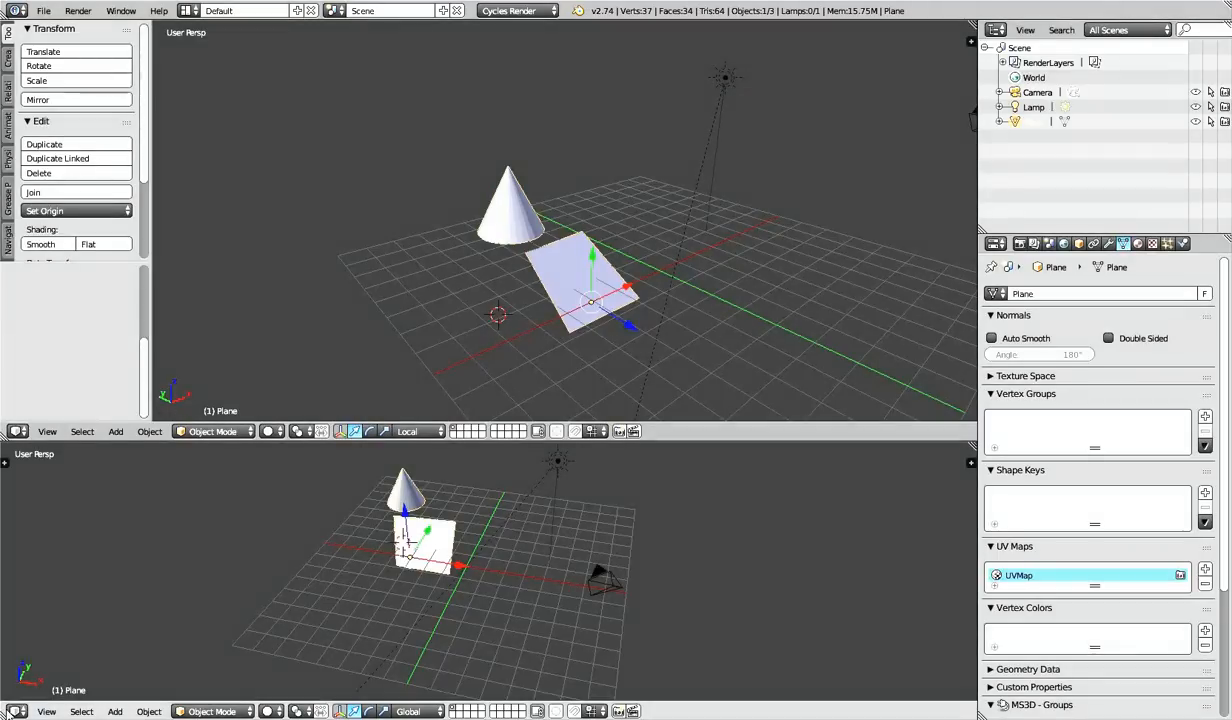
# Place the 3D cursor near the grid's edge in the new 3D View that replaced the Timeline
pyautogui.click(16, 711)
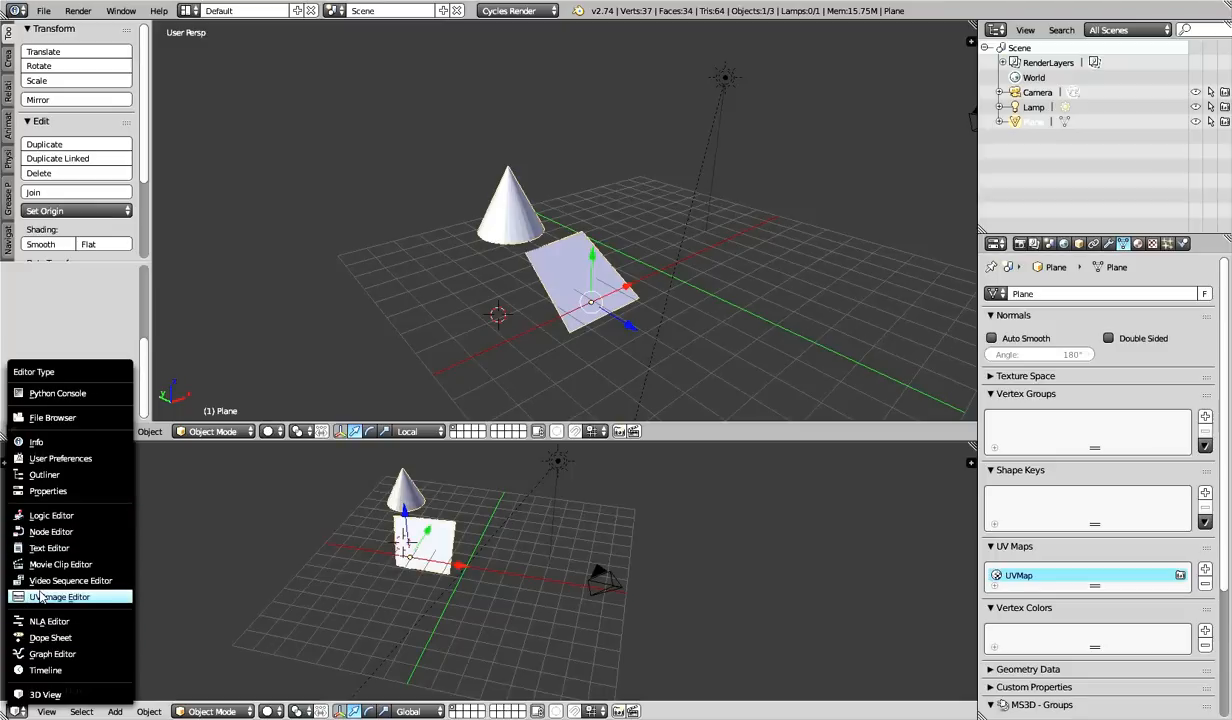
pyautogui.click(310, 593)
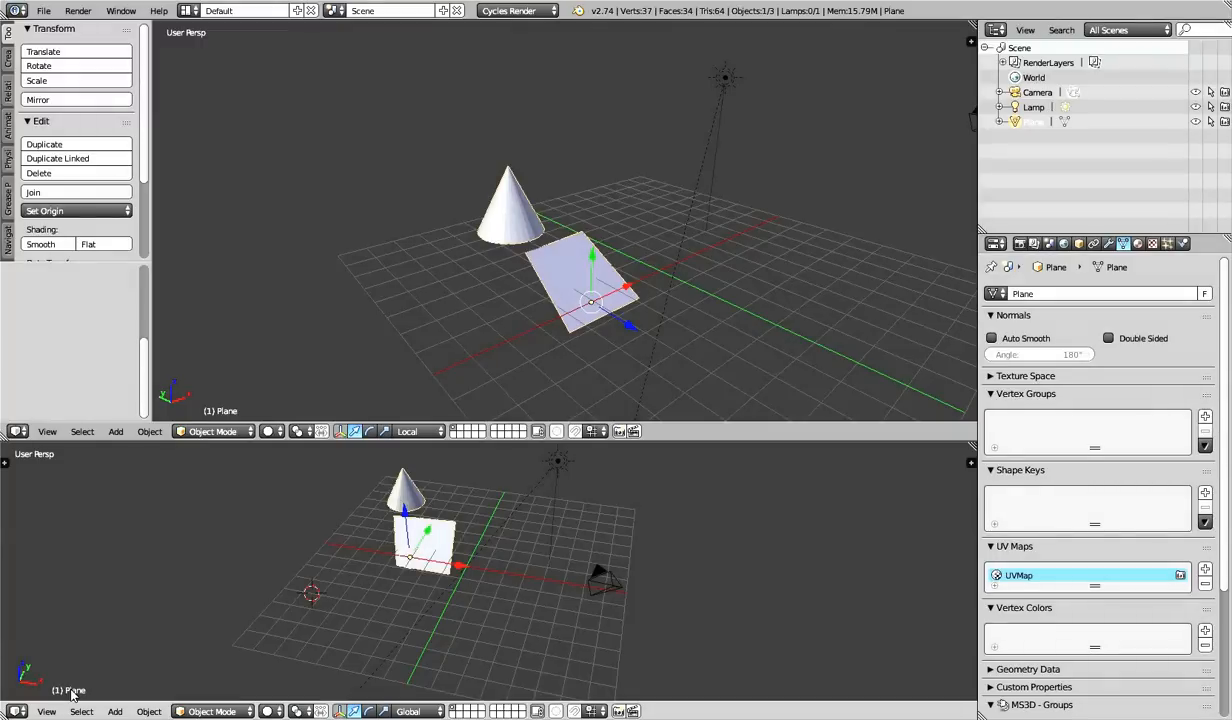
pyautogui.moveTo(680, 560); pyautogui.dragTo(501, 436, button='middle')
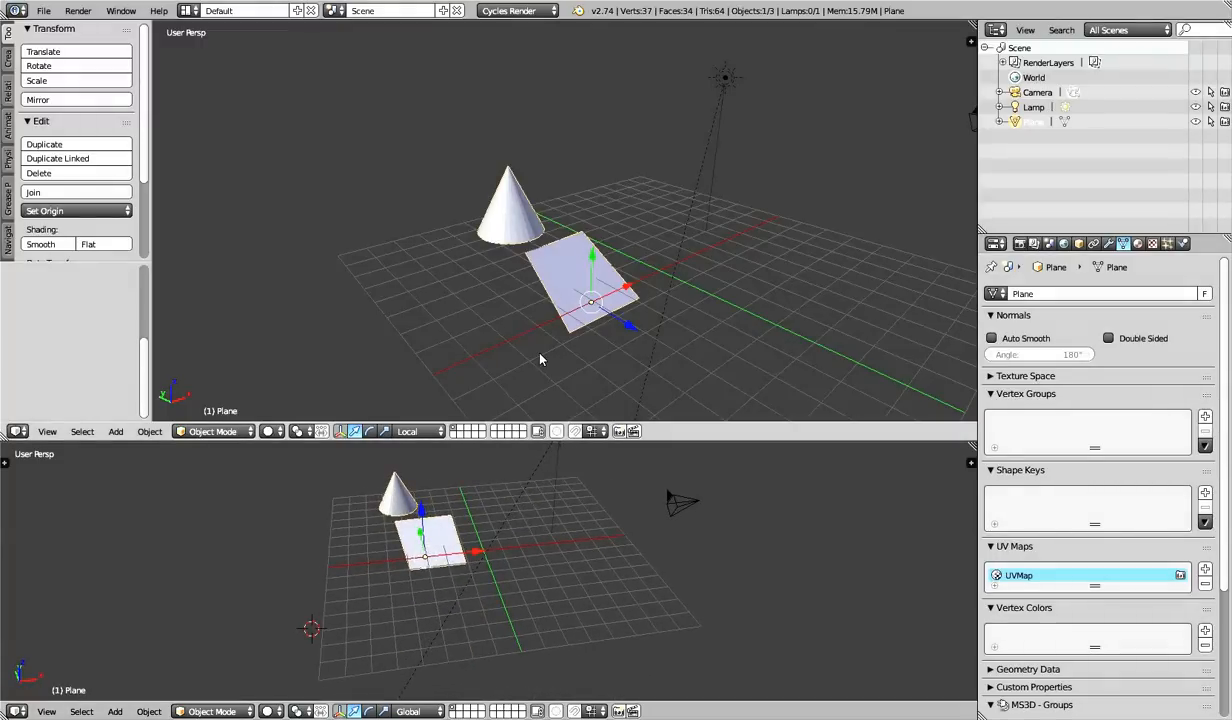